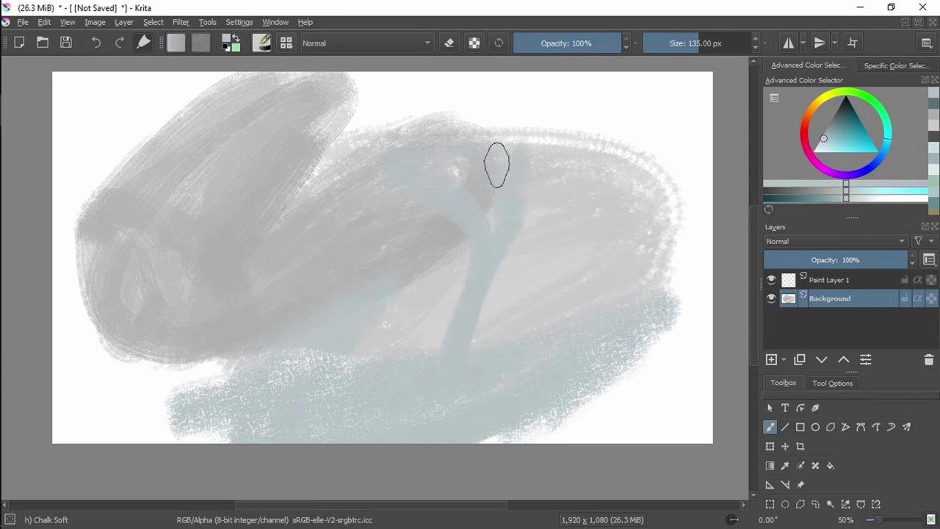
Step: Paint soft grey strokes around the background's edges with the Charcoal pencil large brush
click(261, 43)
click(507, 227)
ctrl+click(703, 152)
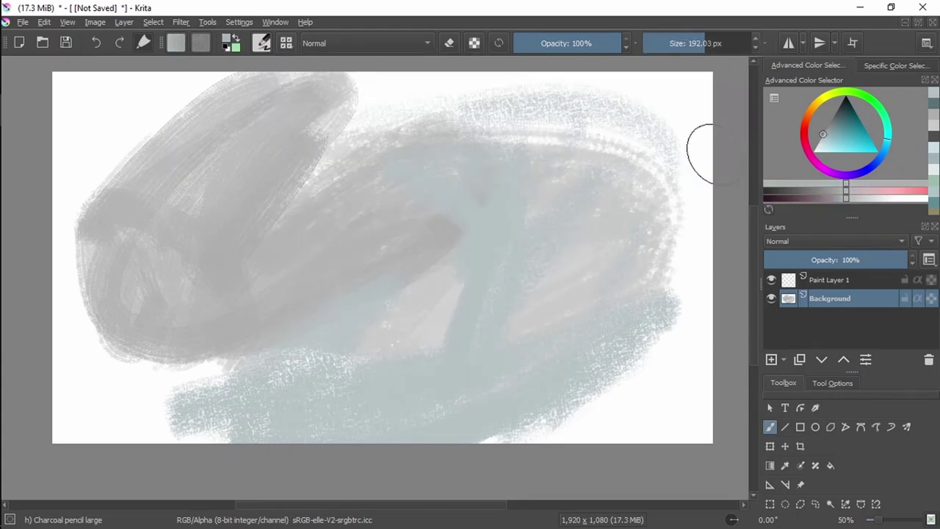
mouse_move(169, 100)
mouse_down()
mouse_move(130, 403)
mouse_move(684, 143)
mouse_move(558, 316)
mouse_up()
Step: Paint crackle texture across the background with the Texture Crackles brush
key(F6)
scroll(571, 279, down, 5)
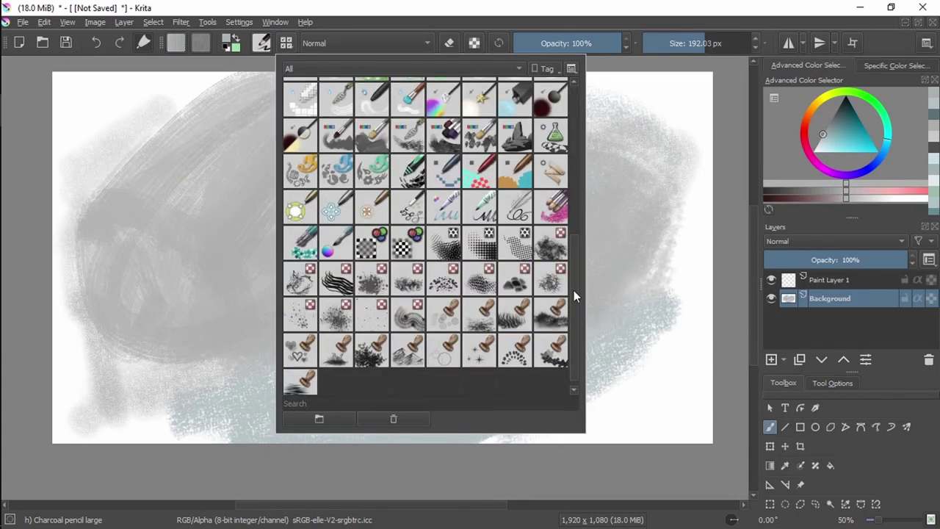
click(570, 290)
mouse_move(389, 110)
mouse_down()
mouse_move(682, 227)
mouse_move(646, 396)
mouse_up()
Step: Erase crackle patterns out of the background paint using the Texture Crackles brush in eraser mode
key(F6)
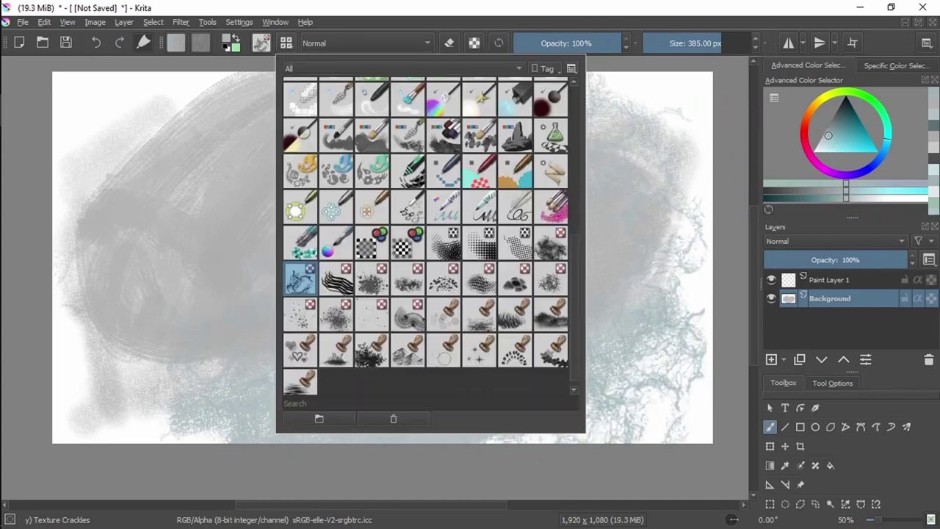
key(F6)
key(e)
mouse_move(646, 221)
mouse_down()
mouse_move(473, 399)
mouse_move(235, 191)
mouse_up()
Step: Paint teal-grey foliage strokes over the background with the Stamp Stylised Tree brush
key(F6)
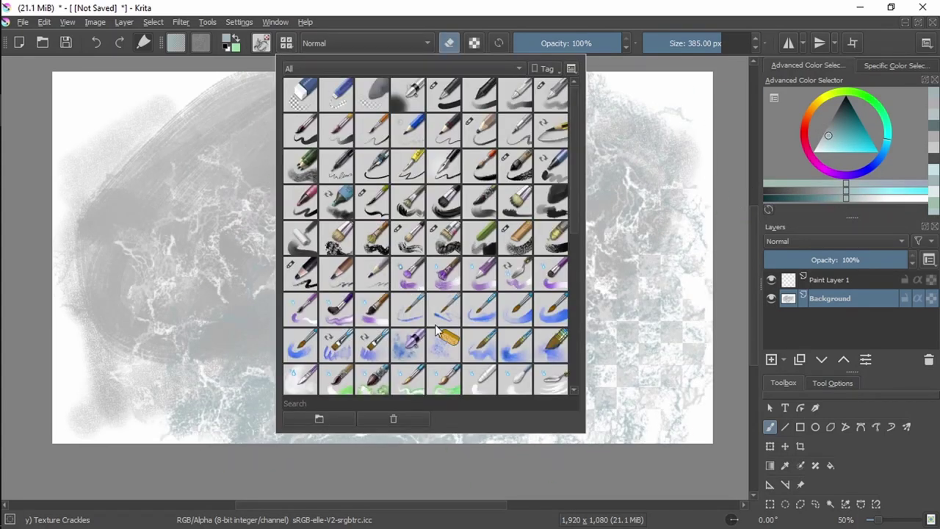
scroll(570, 329, down, 5)
click(571, 330)
drag(375, 95, 315, 273)
mouse_move(77, 250)
mouse_down()
mouse_move(91, 399)
mouse_move(136, 441)
mouse_up()
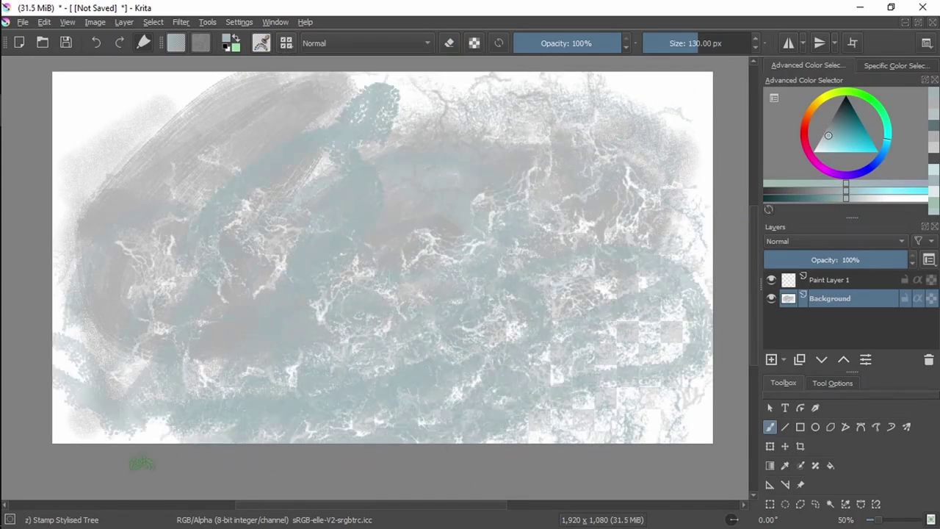
Step: Choose a neutral light grey and paint over most of the teal background areas with the tree stamp
click(821, 169)
click(886, 186)
drag(879, 192, 776, 210)
mouse_move(441, 250)
mouse_down()
mouse_move(420, 273)
mouse_move(283, 161)
mouse_move(280, 304)
mouse_move(529, 242)
mouse_up()
Step: Stamp faint bubbles and sparkles around the background with the Stamp Shoujo Bubbles and Stamp Sparkles brushes
click(261, 43)
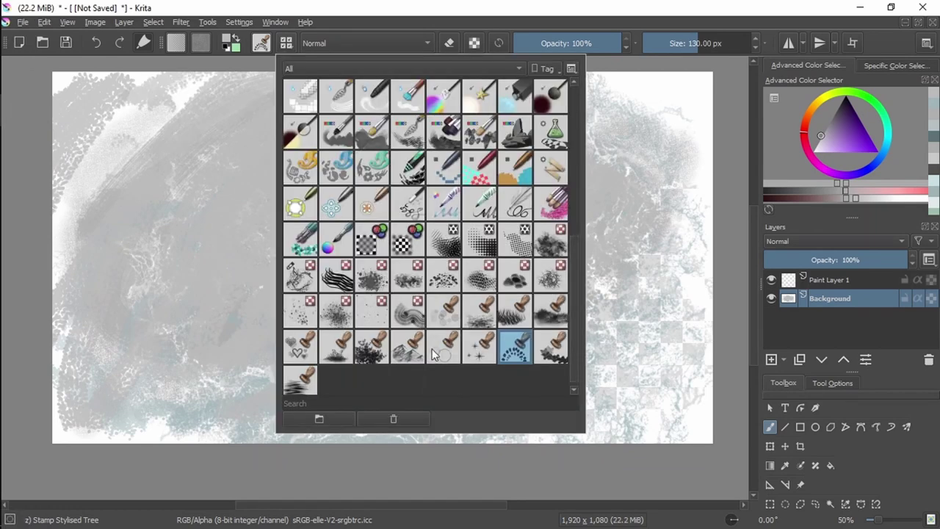
click(350, 382)
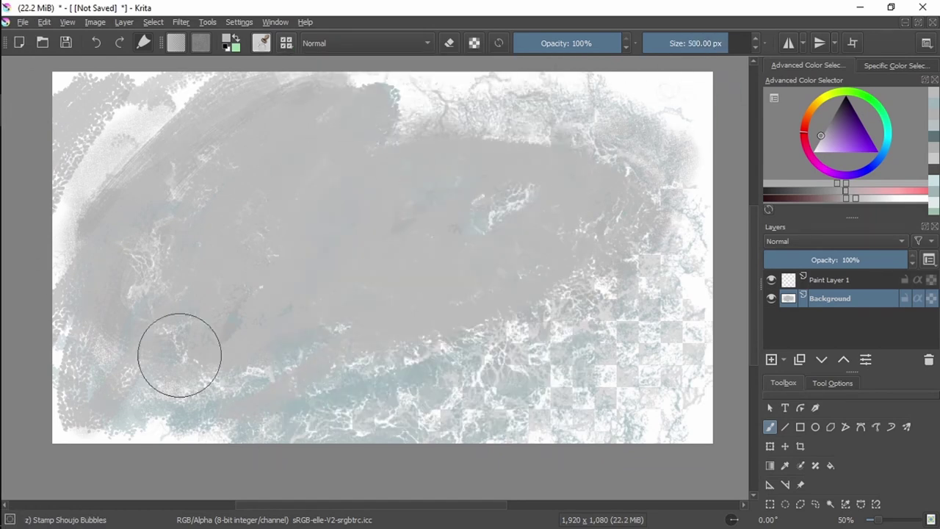
click(261, 43)
click(334, 386)
drag(185, 252, 88, 176)
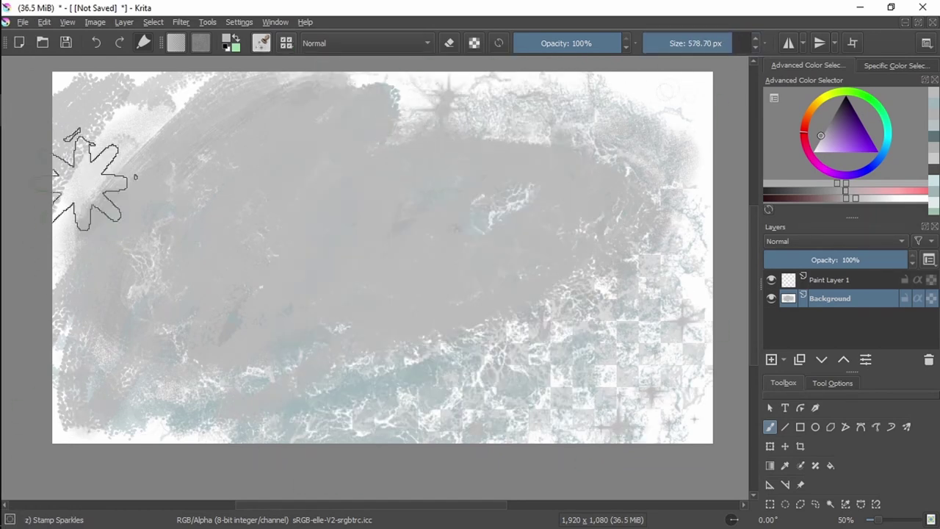
Step: Cover the remaining open and transparent background areas with grey Stamp Leaves strokes
click(261, 42)
click(350, 367)
drag(602, 412, 314, 83)
Step: Choose a lighter grey and paint bands of leaves across the background's left, middle and lower areas
click(852, 143)
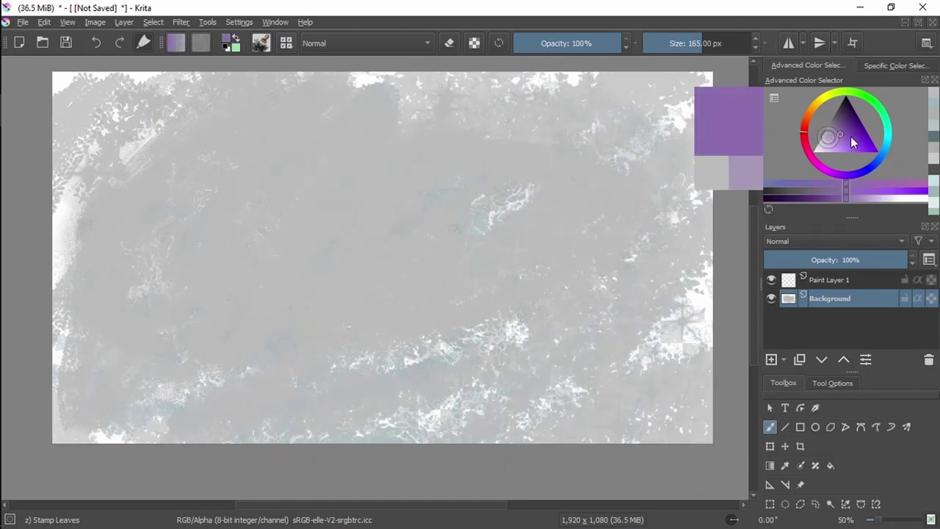
click(846, 189)
mouse_move(470, 184)
mouse_down()
mouse_move(126, 300)
mouse_move(345, 426)
mouse_up()
Step: Soften the leaf bands by spraying slightly darker grey over the background with the Texture Spray brush
click(261, 42)
click(355, 327)
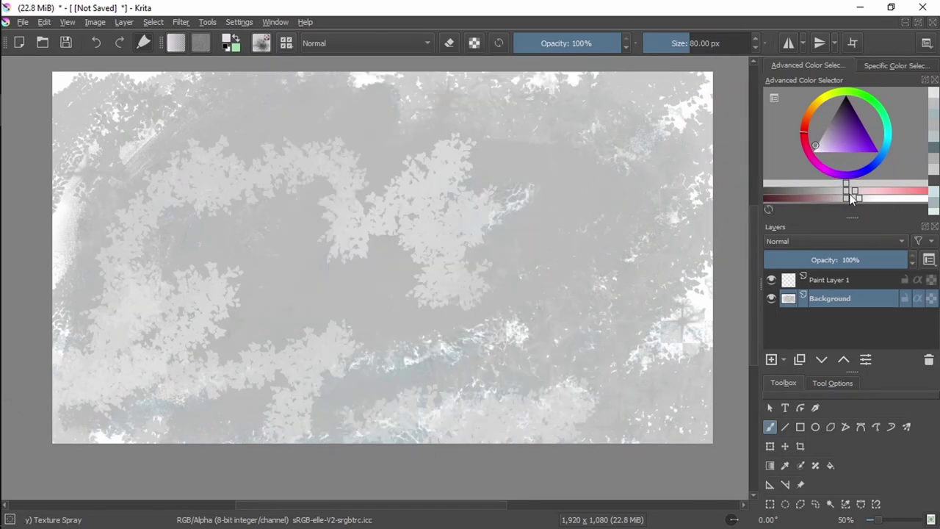
drag(850, 193, 835, 197)
mouse_move(510, 83)
mouse_down()
mouse_move(667, 308)
mouse_move(647, 111)
mouse_move(183, 243)
mouse_up()
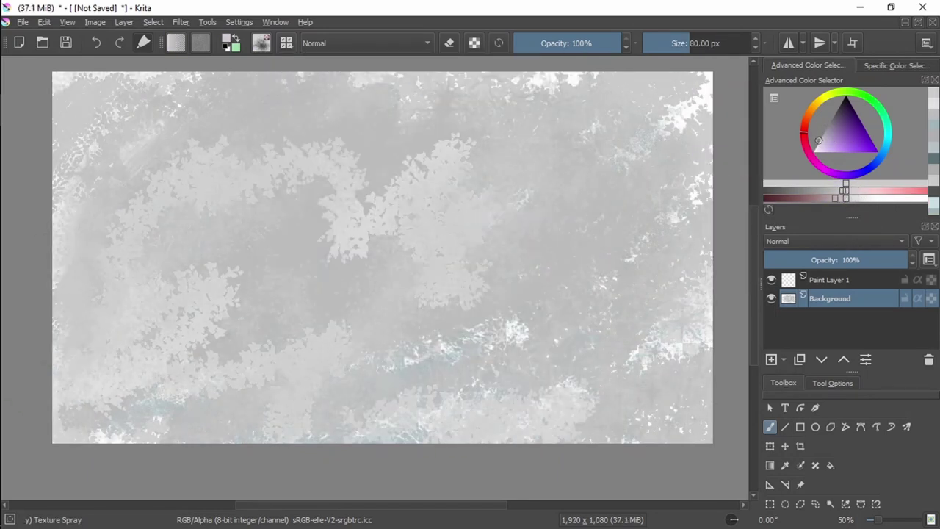
Step: On Paint Layer 1, sketch a dark grey vertical handle with a round pommel using the Basic-5 Size Opacity brush
click(828, 280)
click(260, 42)
scroll(396, 220, up, 10)
click(386, 128)
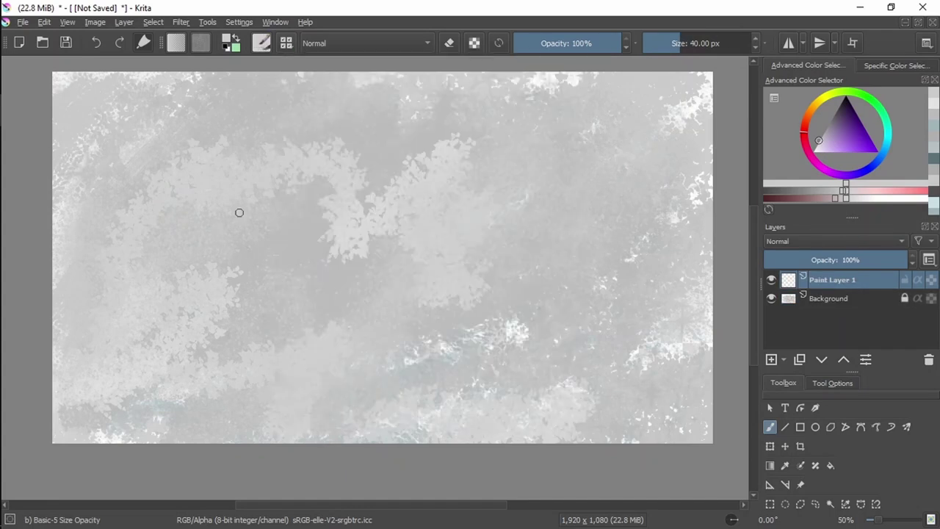
click(836, 111)
drag(431, 150, 477, 272)
key(ctrl+z)
click(324, 302)
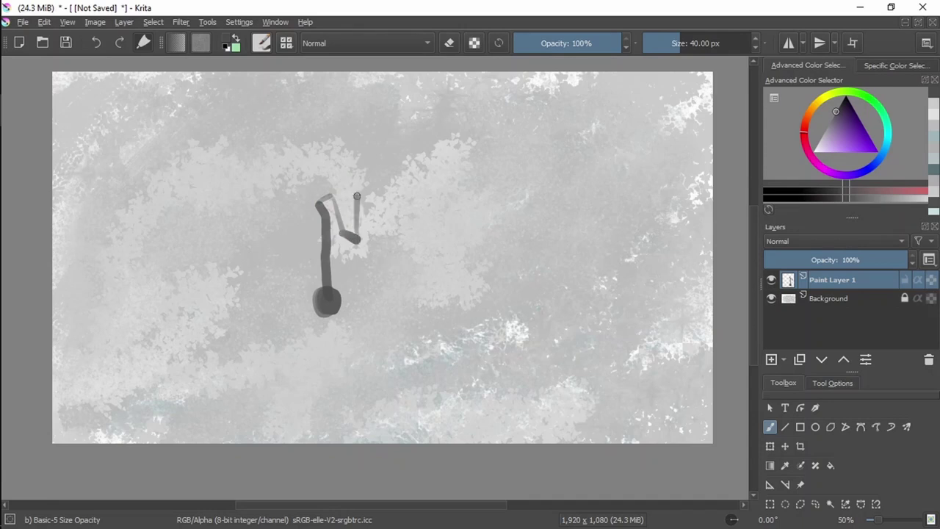
Step: Erase the zigzag strokes beside the upper end of the handle
key(ctrl+z)
drag(265, 165, 355, 241)
key(e)
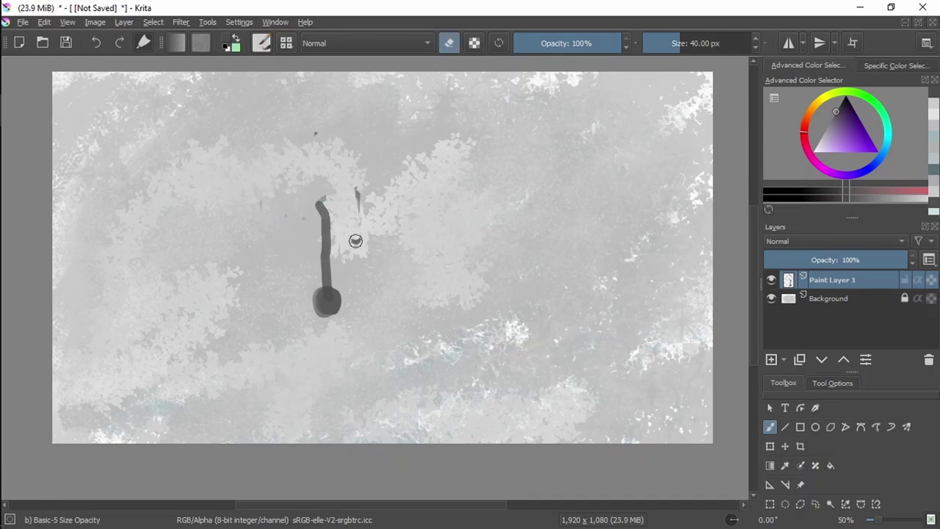
Step: Sketch an angular skull-shaped axe head with a pointed lower jaw on the handle and shade it with hatching
drag(294, 145, 387, 166)
mouse_move(380, 171)
mouse_down()
mouse_move(382, 261)
mouse_move(361, 189)
mouse_up()
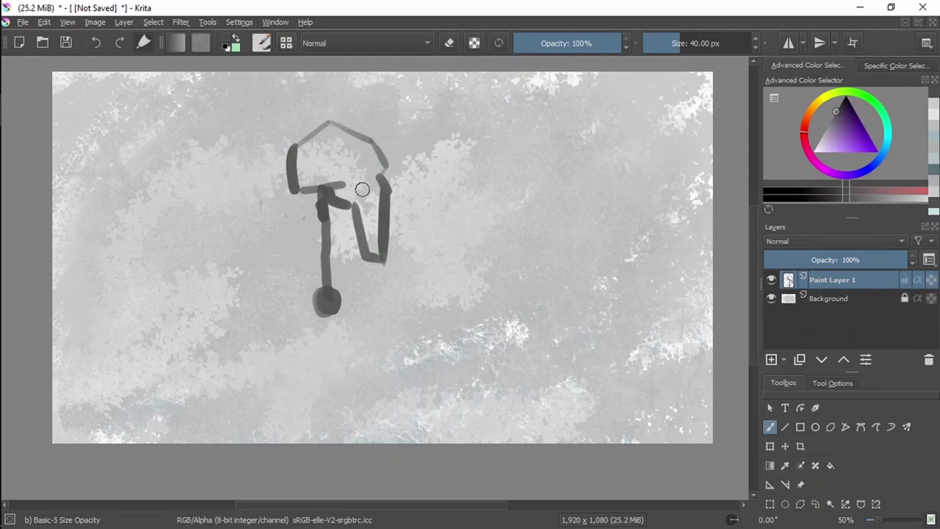
key(ctrl+z)
key(ctrl+z)
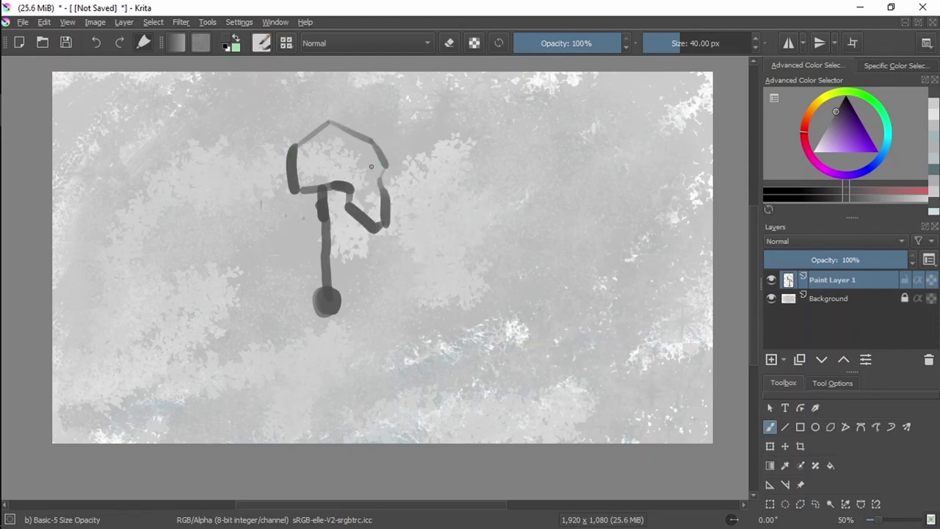
key(ctrl+z)
drag(384, 240, 350, 203)
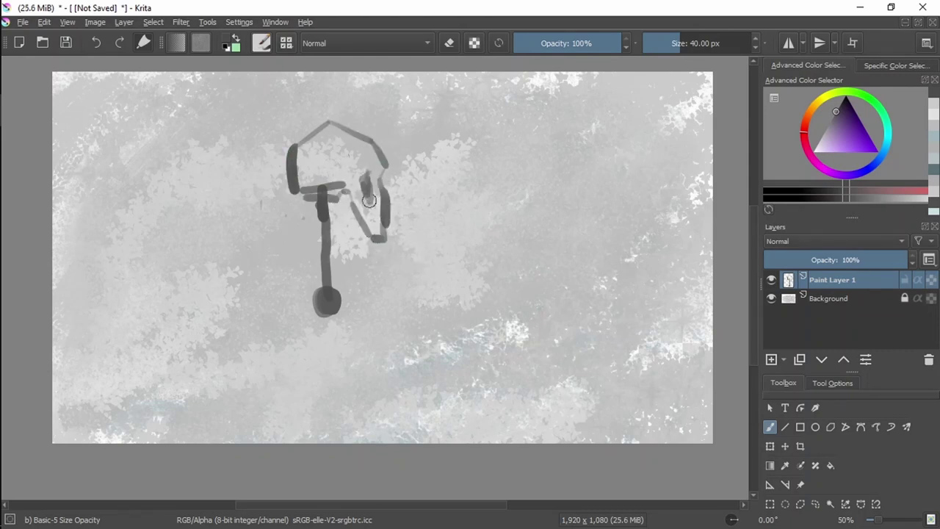
mouse_move(298, 150)
mouse_down()
mouse_move(351, 154)
mouse_move(371, 221)
mouse_up()
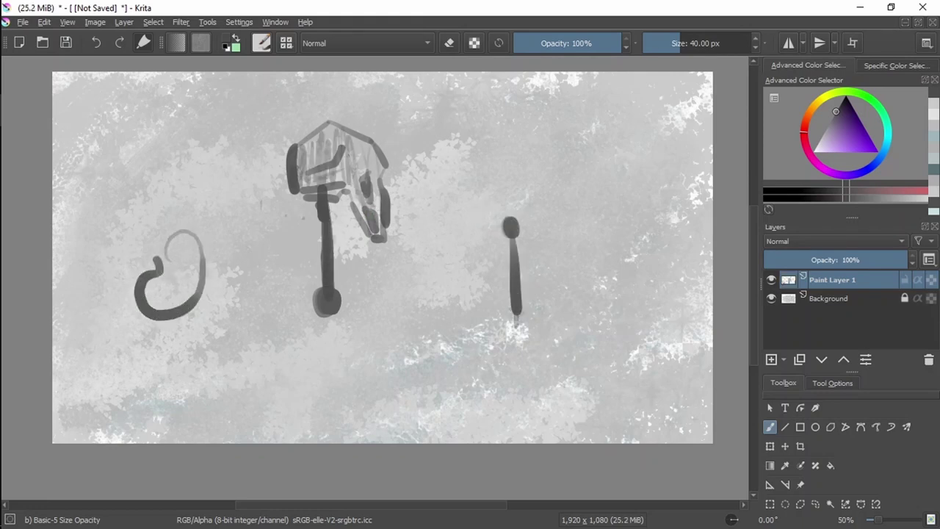
Step: Undo the curled stroke and sketch an axe with a thick curved blade left of the skull-shaped axe
key(ctrl+z)
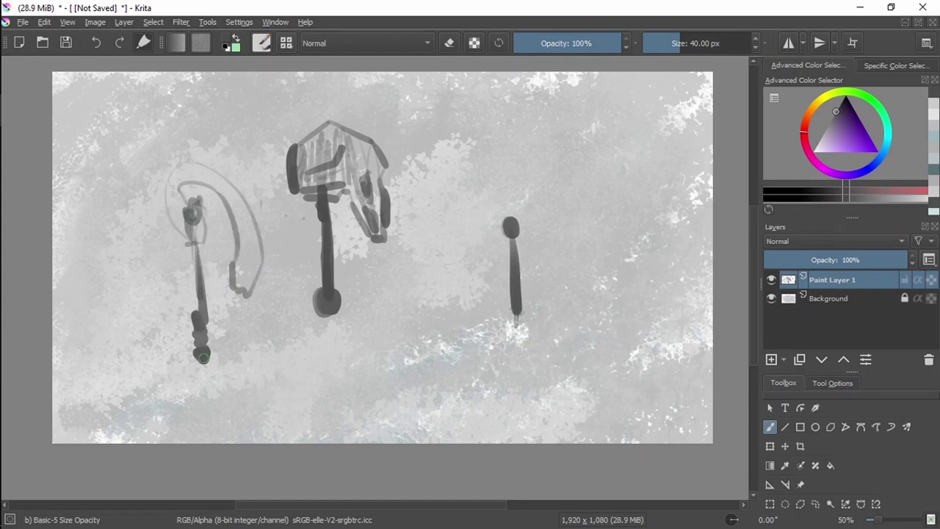
mouse_move(197, 237)
mouse_down()
mouse_move(192, 163)
mouse_move(244, 266)
mouse_move(186, 175)
mouse_up()
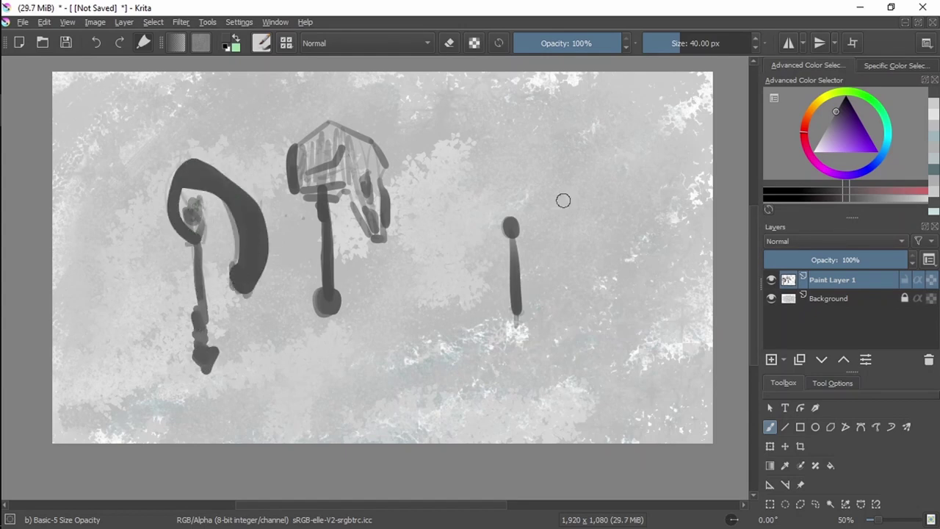
Step: Sketch a diagonal double-bladed battle axe with a long shaft and ring pommel in the upper-right canvas area
drag(580, 139, 431, 252)
drag(583, 151, 435, 264)
drag(582, 152, 612, 124)
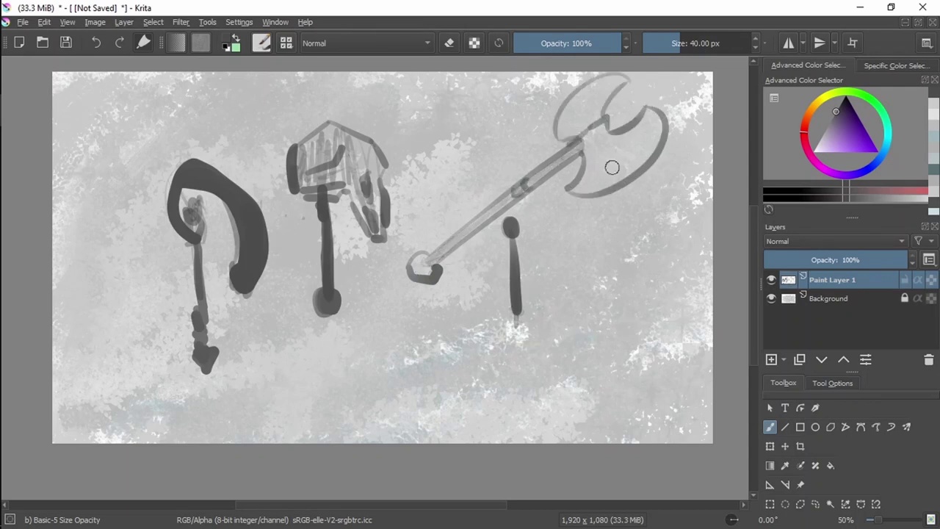
Step: Switch to the web browser and run a Google image search for "seed sprouting"
key(alt+Tab)
key(ctrl+t)
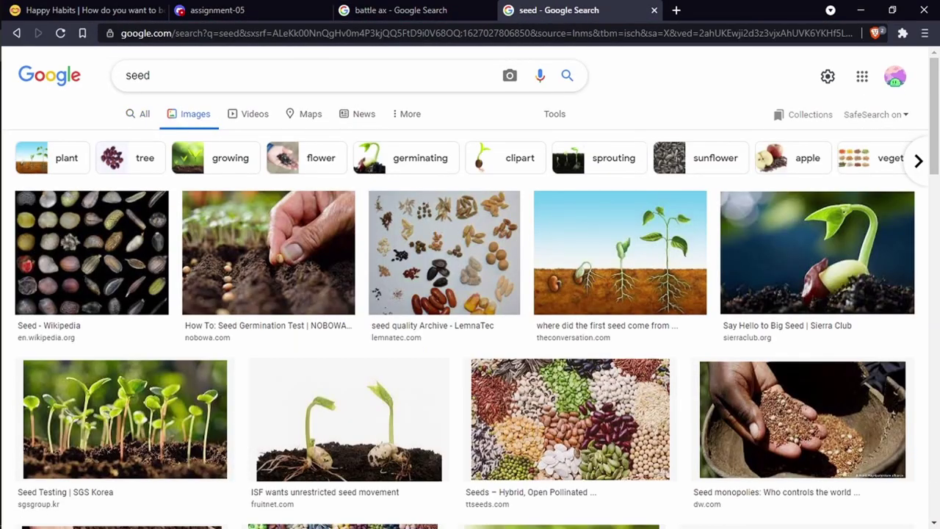
text(sprouting)
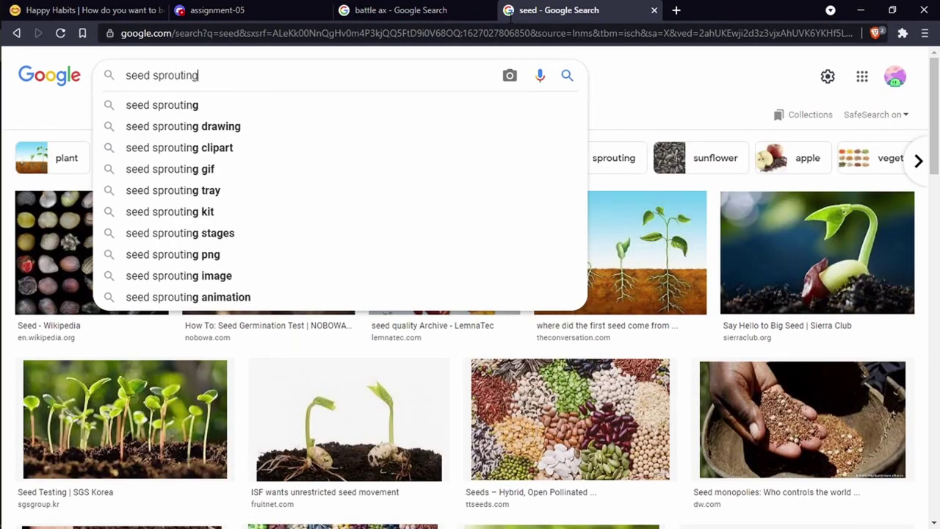
key(Return)
Step: Examine several sprouting-seed photos for reference, including the Rimol Greenhouses pre-sprouting seeds image
click(115, 252)
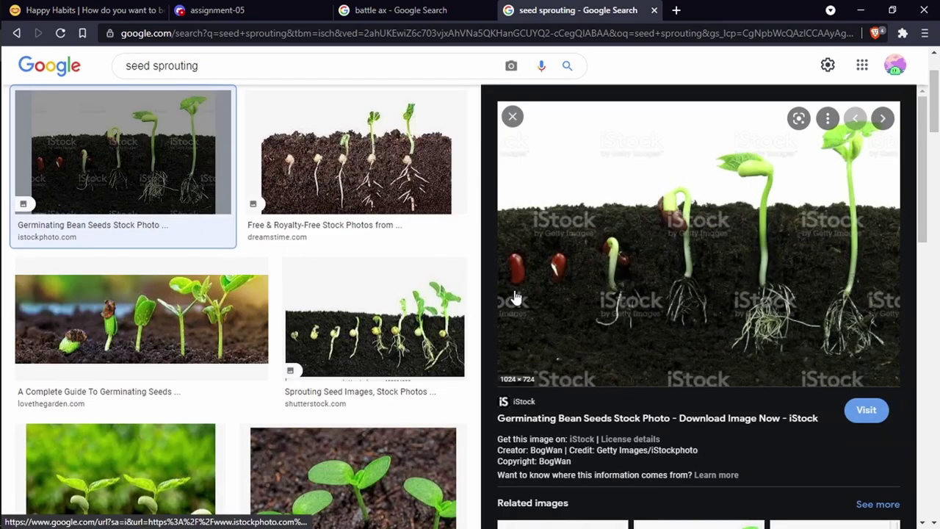
click(295, 257)
click(297, 221)
scroll(294, 254, down, 5)
click(117, 250)
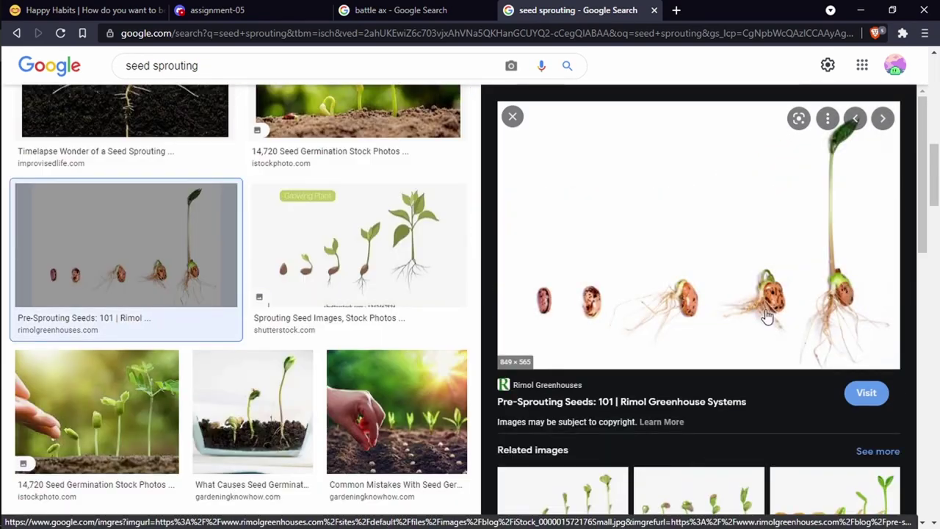
scroll(282, 250, down, 5)
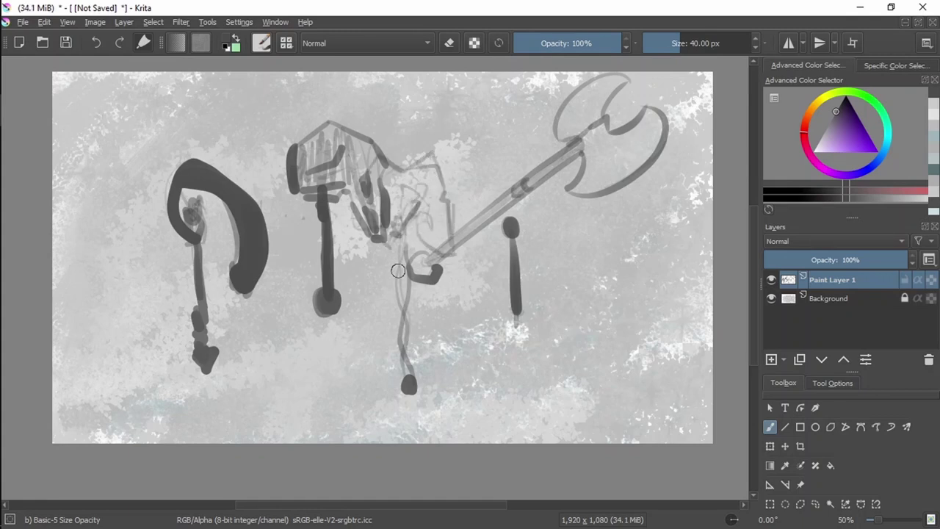
Step: Add a new paint layer, hide Paint Layer 1, and paint a muted green heart-shaped seed near the lower centre
click(772, 359)
click(772, 299)
click(856, 90)
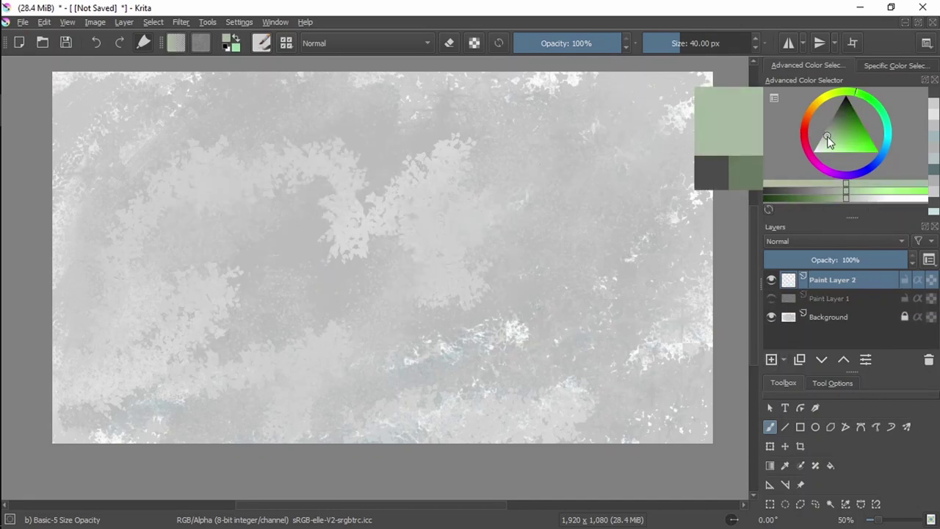
click(827, 135)
drag(340, 336, 345, 346)
Step: Paint a wavy muted green stem rising from the seed as the axe handle
key(1)
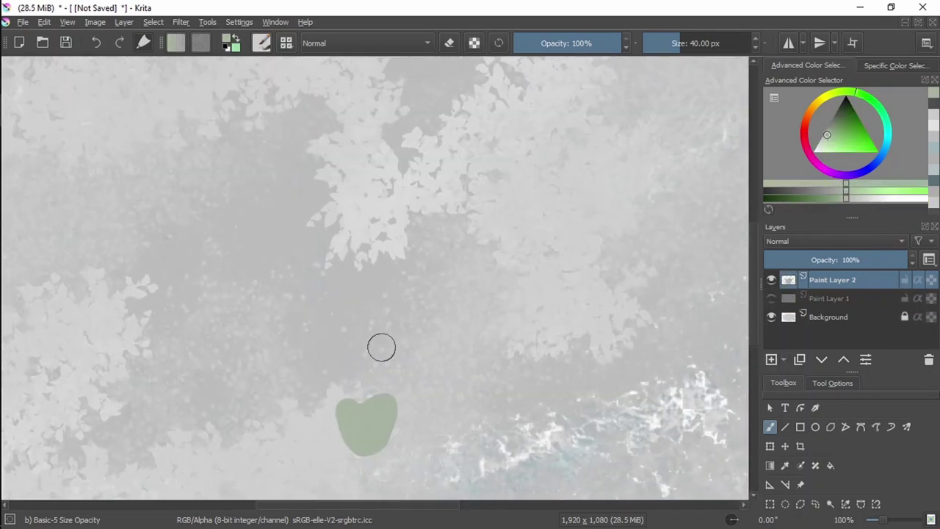
mouse_move(366, 399)
mouse_down()
mouse_move(358, 368)
mouse_move(368, 64)
mouse_up()
scroll(403, 210, up, 1)
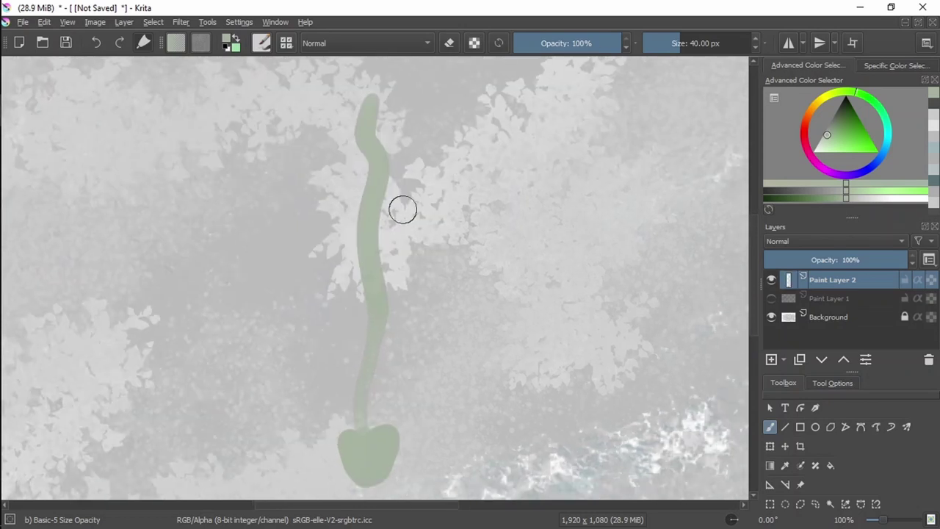
Step: Wind more saturated green strands around the stem to form an intertwined vine handle
click(834, 132)
mouse_move(382, 434)
mouse_down()
mouse_move(384, 230)
mouse_move(371, 103)
mouse_up()
click(883, 109)
mouse_move(369, 425)
mouse_down()
mouse_move(355, 298)
mouse_move(371, 92)
mouse_up()
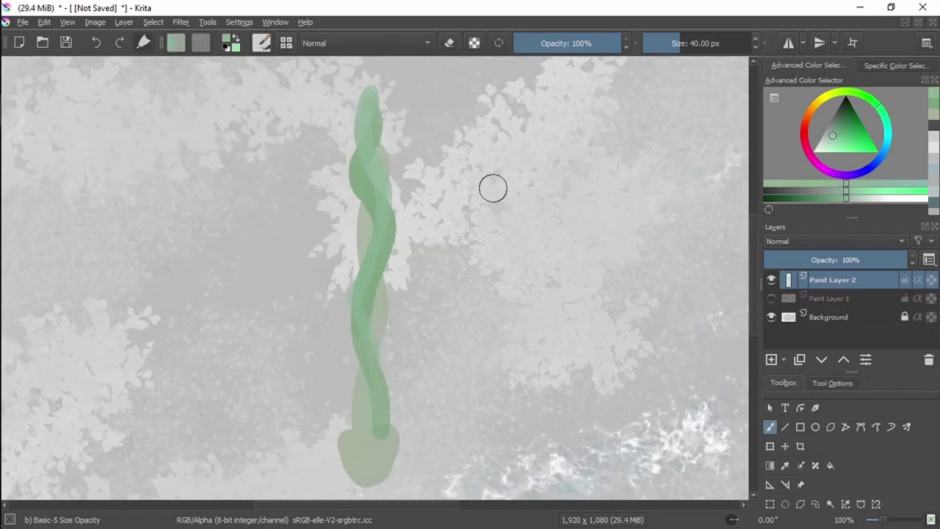
Step: Sketch a dark grey-green skull-like axe head outline around the vine's top, with a short green sprout above it
scroll(514, 184, up, 5)
click(834, 119)
drag(418, 246, 365, 269)
key(ctrl+z)
mouse_move(334, 296)
mouse_down()
mouse_move(419, 148)
mouse_move(485, 246)
mouse_move(408, 298)
mouse_up()
ctrl+click(420, 143)
key(ctrl+z)
key(ctrl+z)
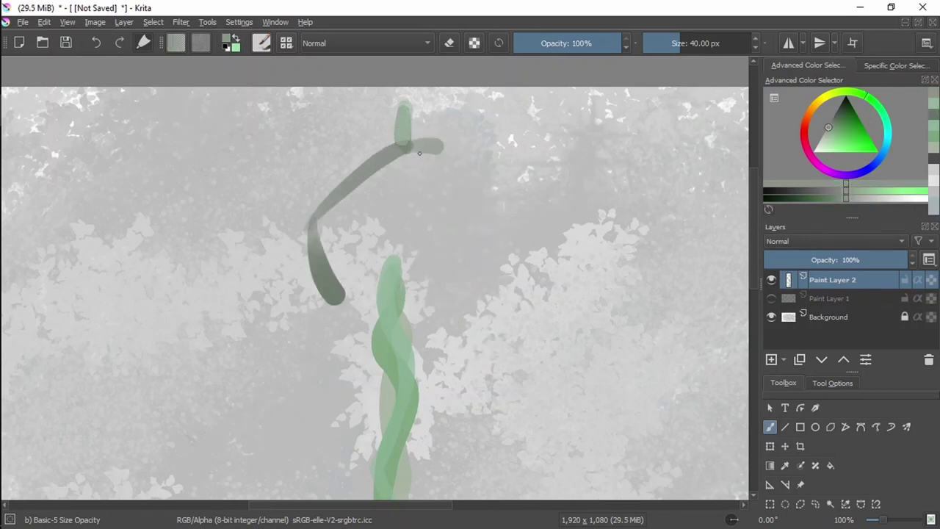
mouse_move(420, 153)
mouse_down()
mouse_move(445, 336)
mouse_move(401, 272)
mouse_up()
scroll(400, 271, down, 3)
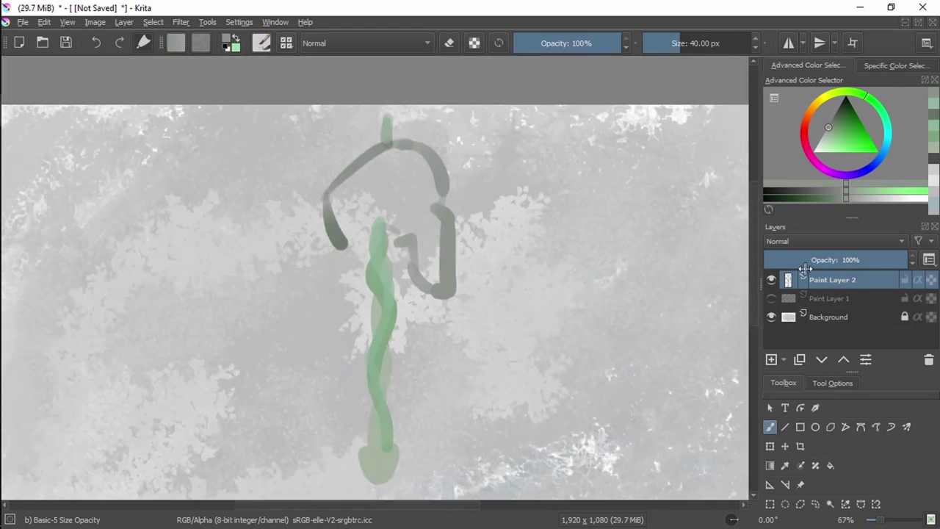
Step: Add a layer above Background, filled with white, while hiding Background and Paint Layer 2
click(829, 316)
key(Insert)
click(772, 335)
click(772, 280)
ctrl+click(735, 169)
key(f)
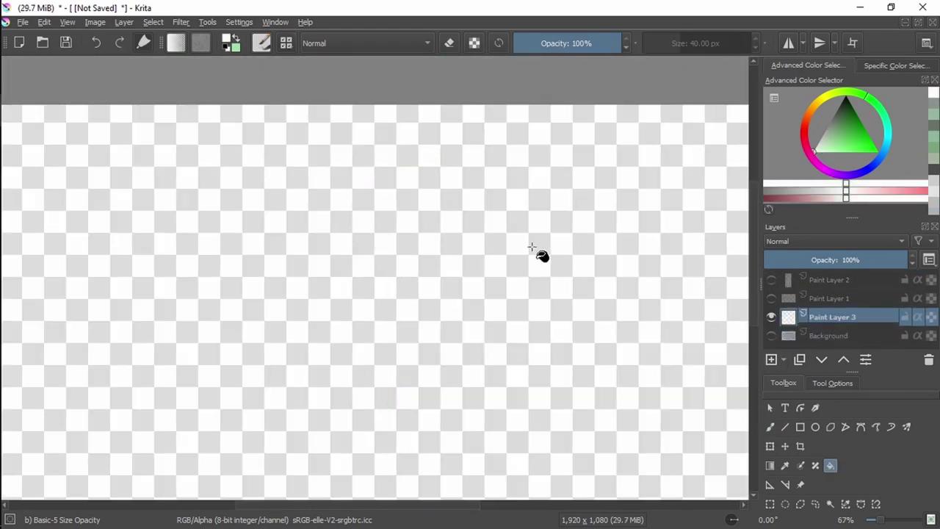
click(532, 247)
Step: Show Paint Layer 2 and sketch a grey side-view skull with a jaw to the left of the vine axe
click(771, 280)
click(833, 280)
key(b)
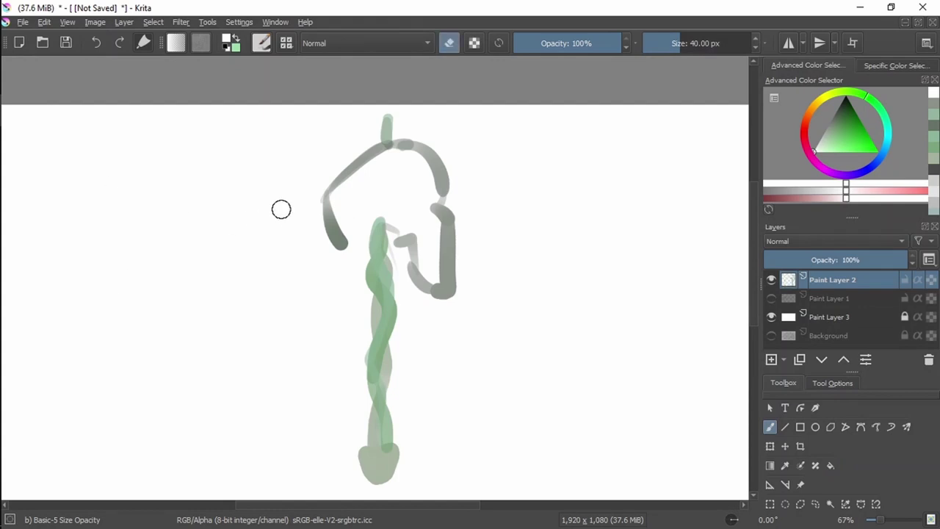
click(827, 130)
drag(187, 250, 129, 219)
mouse_move(200, 236)
mouse_down()
mouse_move(198, 288)
mouse_move(117, 272)
mouse_up()
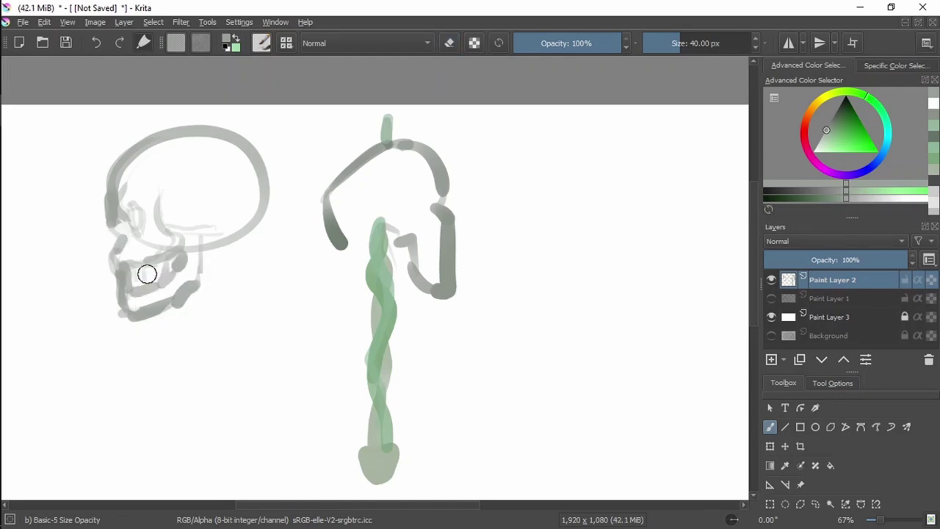
Step: Refine the brow and nose of the side-view skull with the eraser and sketch in its teeth
key(e)
drag(136, 214, 125, 233)
key(e)
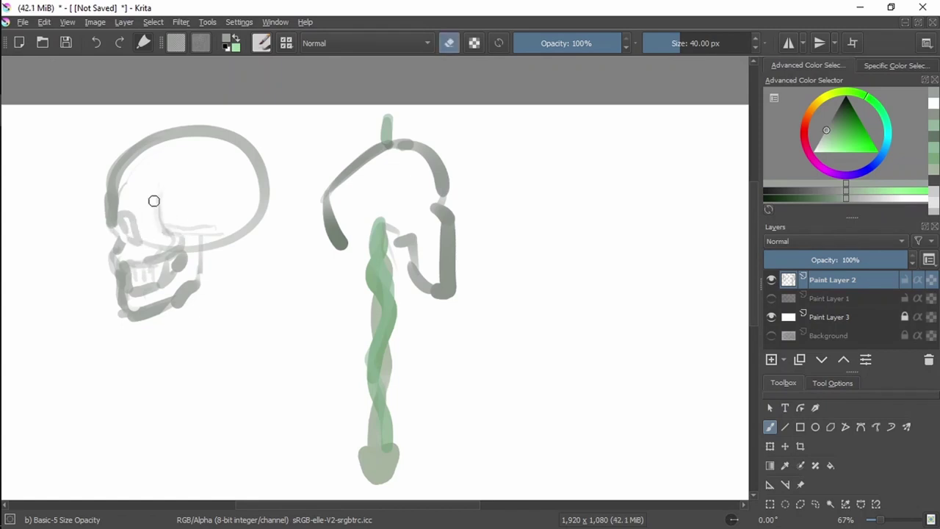
key(e)
Step: Handwrite large grey lettering ending in "Skull..." across the lower part of the canvas
drag(73, 409, 142, 340)
drag(231, 295, 138, 376)
drag(280, 293, 225, 382)
drag(220, 342, 315, 318)
drag(304, 371, 360, 360)
mouse_move(400, 317)
mouse_down()
mouse_move(414, 328)
mouse_move(485, 242)
mouse_up()
drag(30, 345, 118, 412)
drag(367, 220, 133, 397)
drag(454, 255, 335, 403)
drag(430, 339, 379, 367)
drag(393, 411, 460, 400)
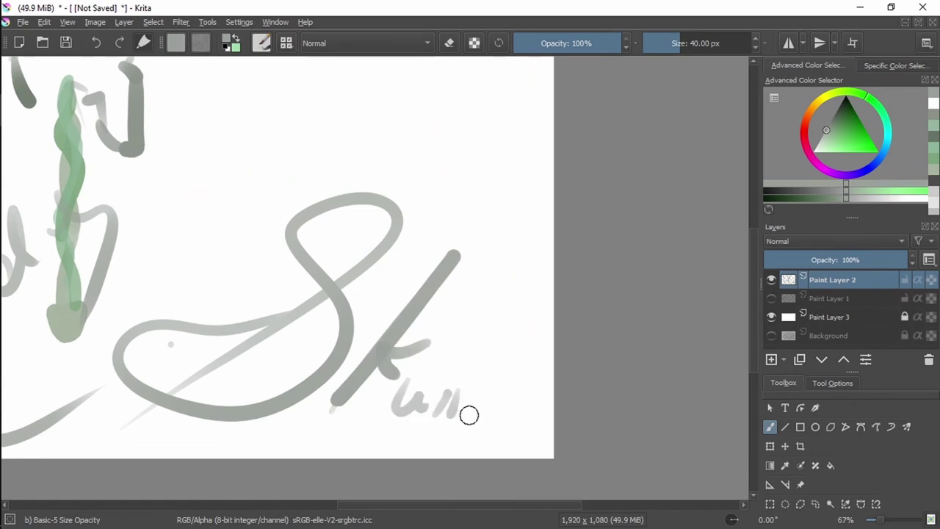
Step: Switch to the browser, search Google Images for "human skull" and examine skull pictures as reference
key(alt+Tab)
triple_click(240, 66)
text(human skull)
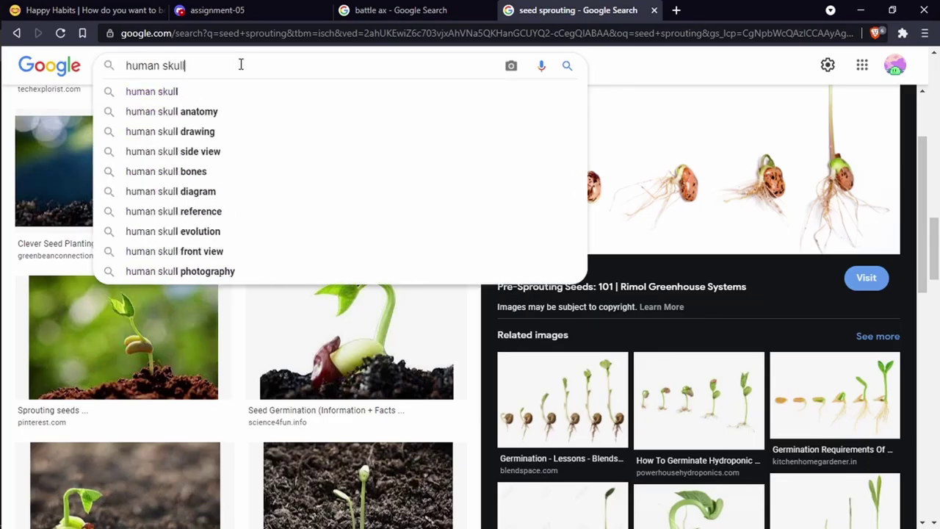
key(Return)
scroll(724, 372, down, 5)
click(725, 371)
scroll(304, 241, down, 2)
click(279, 243)
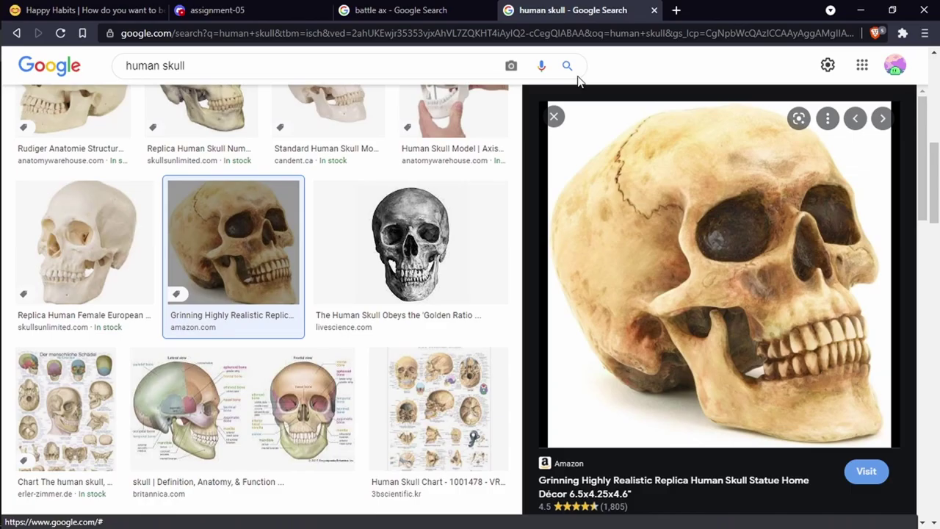
click(14, 111)
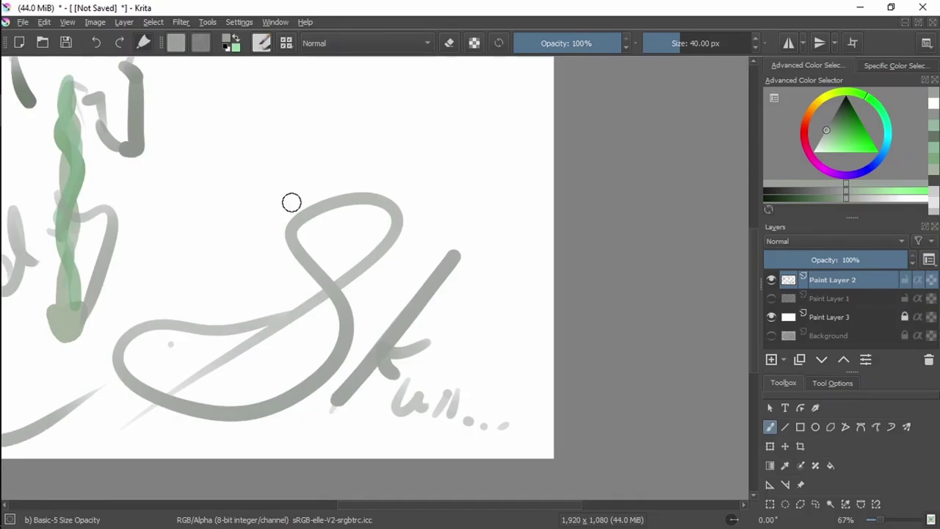
Step: Undo the handwritten skull lettering
key(ctrl+z)
key(ctrl+z)
key(ctrl+z)
key(ctrl+z)
key(ctrl+z)
key(ctrl+z)
Step: Sketch a light grey cranium and cheekbone profile facing right below the first skull
mouse_move(349, 157)
mouse_down()
mouse_move(336, 248)
mouse_move(214, 351)
mouse_up()
mouse_move(215, 350)
mouse_down()
mouse_move(252, 235)
mouse_move(384, 322)
mouse_move(374, 309)
mouse_up()
key(ctrl+z)
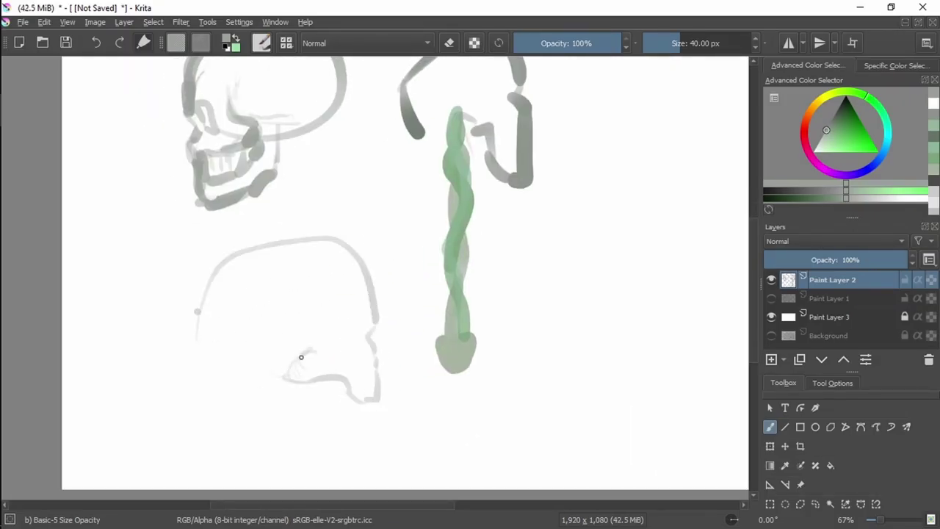
ctrl+click(353, 335)
ctrl+click(348, 351)
ctrl+click(367, 331)
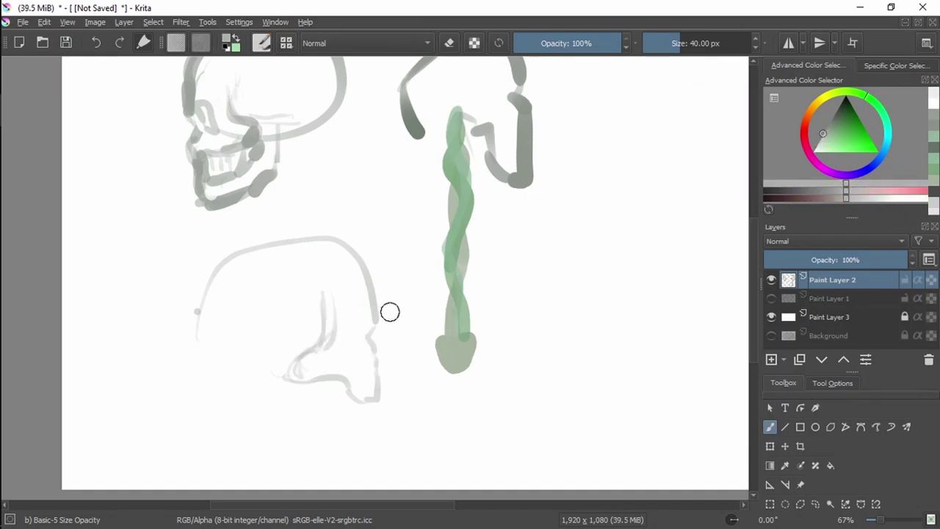
Step: Add the eye socket, teeth and lower jaw to the lower skull sketch, erasing stray marks at the chin
drag(362, 358, 380, 381)
scroll(380, 388, down, 1)
key(e)
drag(382, 421, 377, 395)
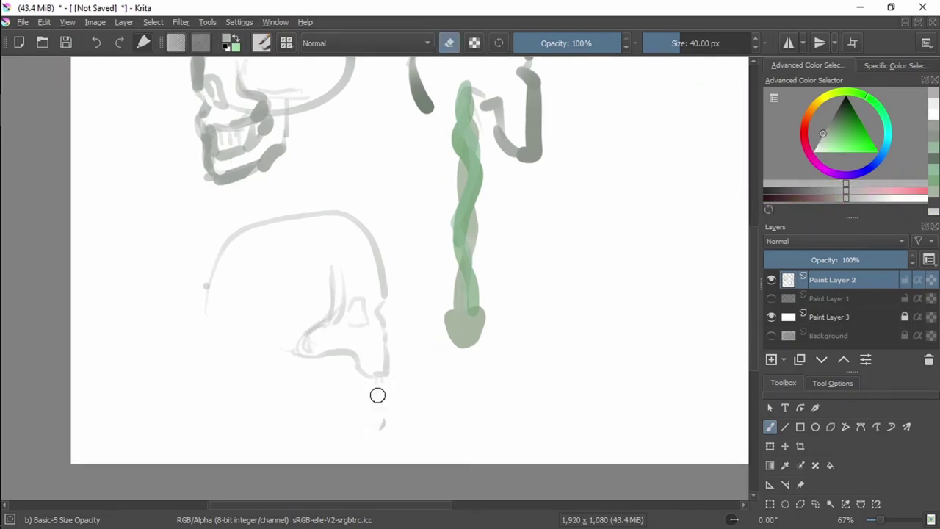
mouse_move(283, 359)
mouse_down()
mouse_move(365, 417)
mouse_move(338, 367)
mouse_up()
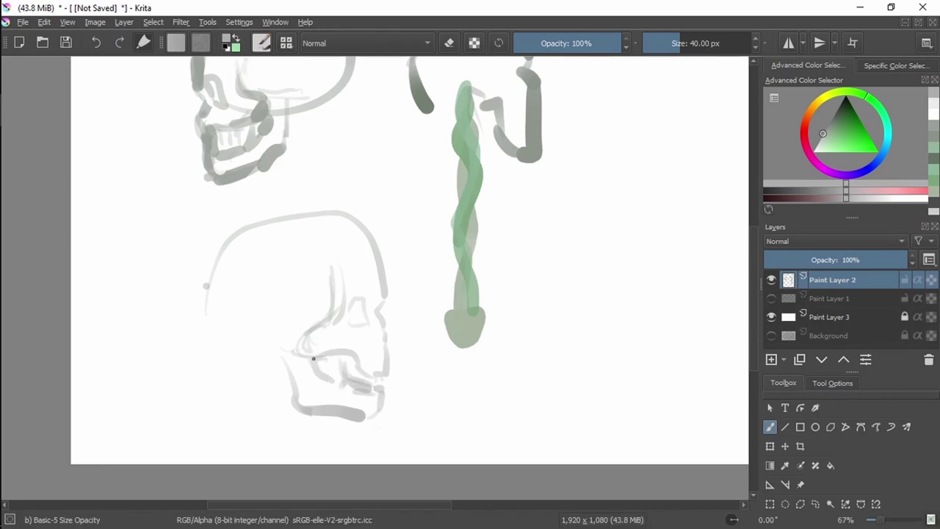
scroll(384, 248, up, 2)
scroll(399, 279, down, 3)
Step: Sample a dark green and draw the eye, nose, lips, chin and neck lines over the lower skull
ctrl+click(402, 280)
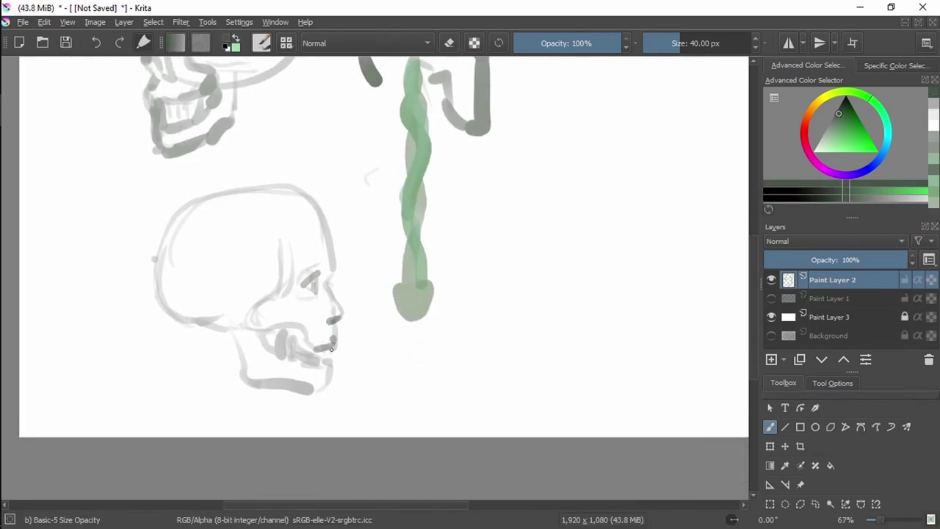
drag(180, 324, 188, 351)
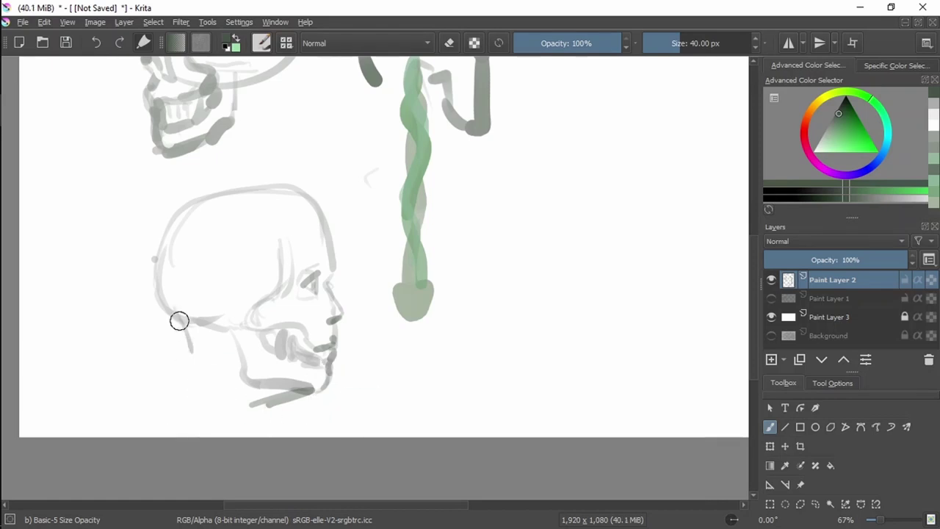
drag(178, 319, 173, 437)
drag(273, 405, 284, 436)
drag(235, 324, 268, 436)
drag(235, 331, 187, 437)
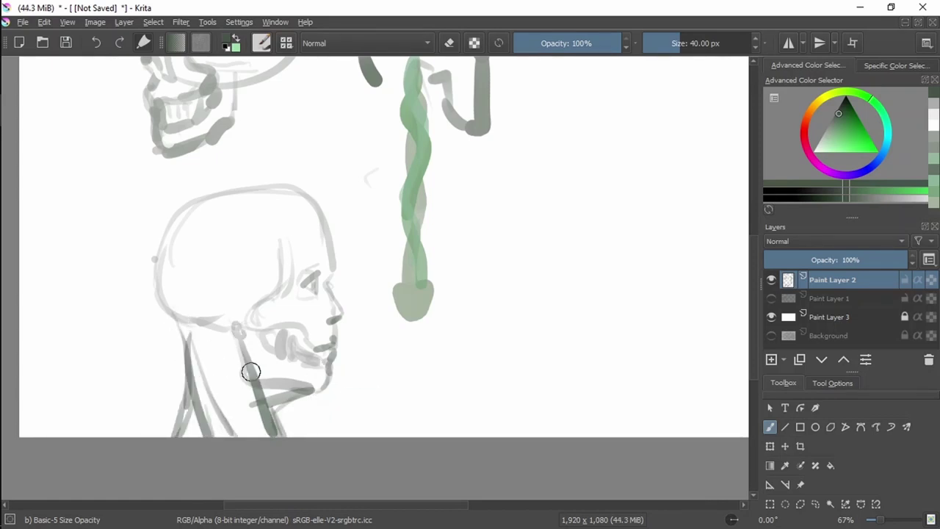
Step: Shade the cheek, neck and underside of the chin in dark green and lighten the forehead with sampled pale grey
mouse_move(269, 386)
mouse_down()
mouse_move(316, 390)
mouse_move(279, 433)
mouse_up()
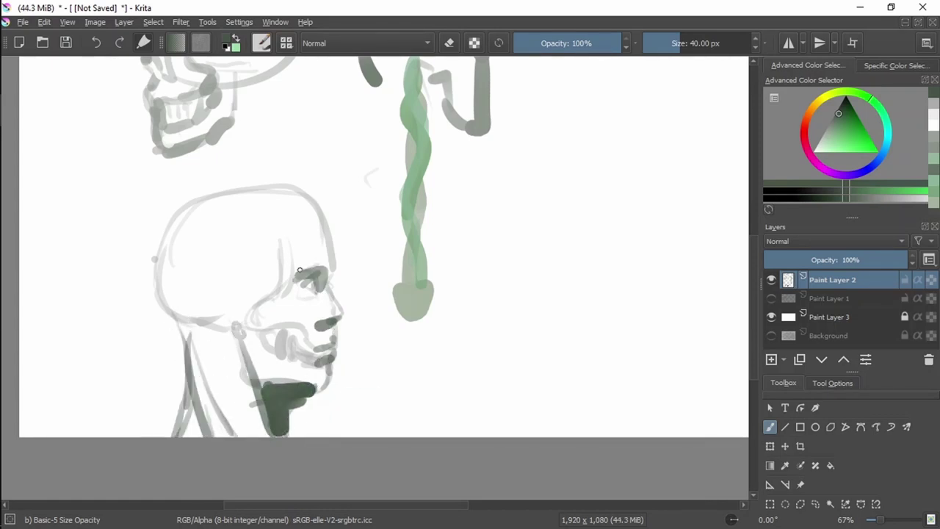
drag(174, 313, 199, 427)
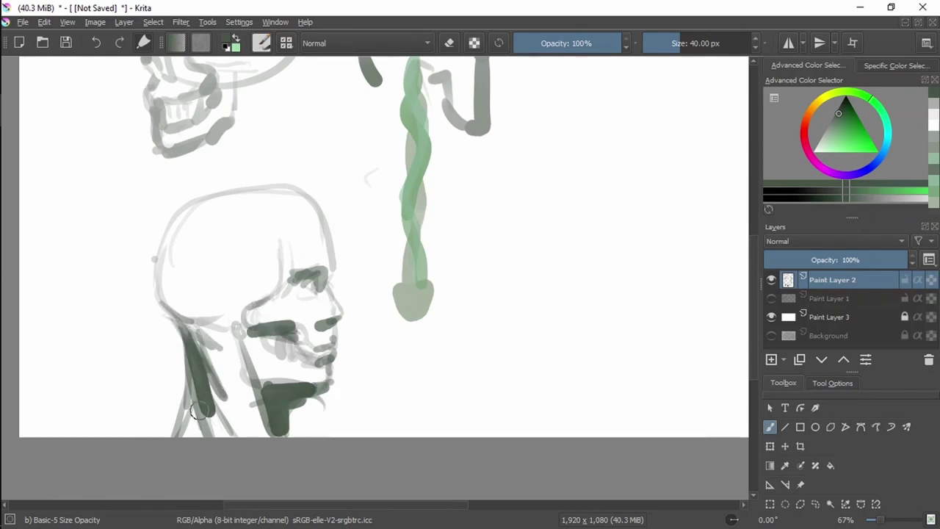
ctrl+click(243, 252)
mouse_move(324, 243)
mouse_down()
mouse_move(243, 252)
mouse_move(230, 320)
mouse_move(124, 331)
mouse_up()
mouse_move(457, 123)
mouse_down()
mouse_move(485, 283)
mouse_move(382, 257)
mouse_up()
drag(470, 221, 402, 141)
drag(375, 250, 493, 134)
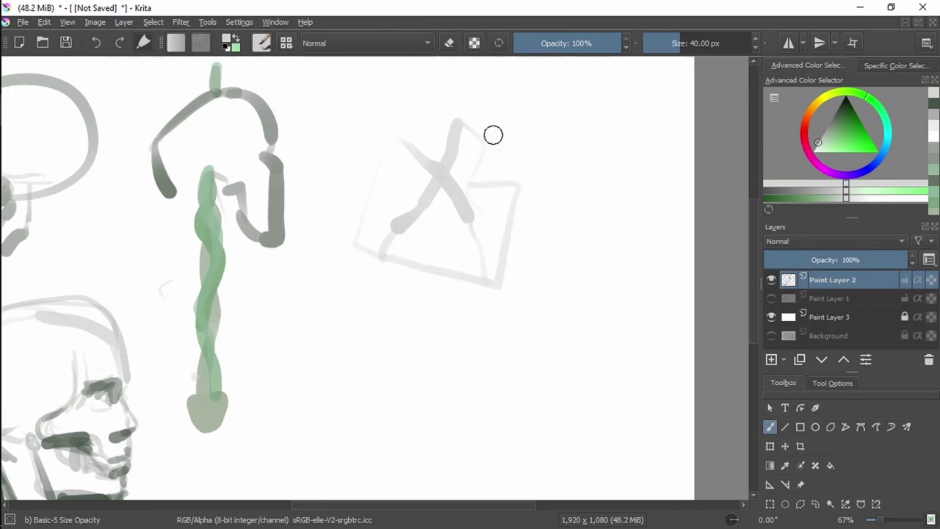
drag(514, 103, 389, 143)
key(ctrl+z)
key(ctrl+z)
key(ctrl+z)
key(ctrl+z)
key(ctrl+z)
Step: Sketch pale grey stacked round shapes with side loops and a two-lobed axe head to the right of the vine axe
drag(400, 241, 451, 221)
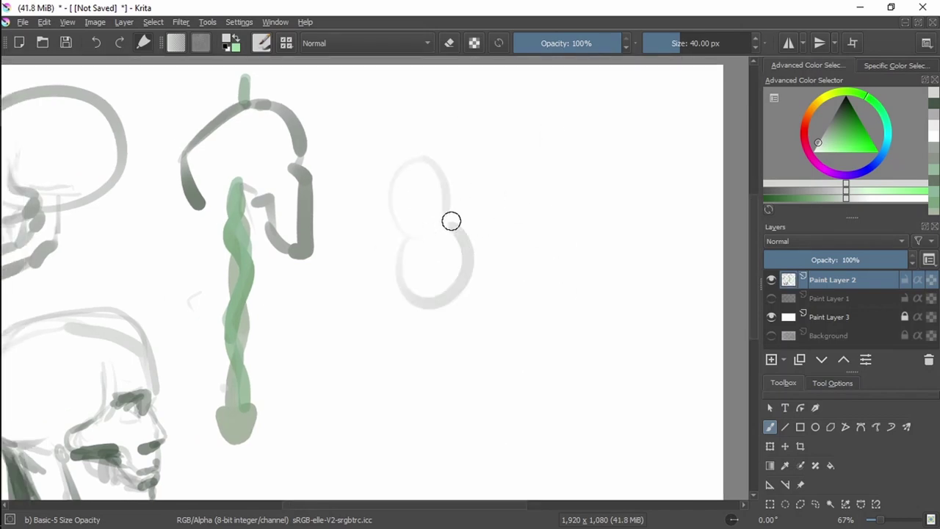
drag(531, 263, 525, 205)
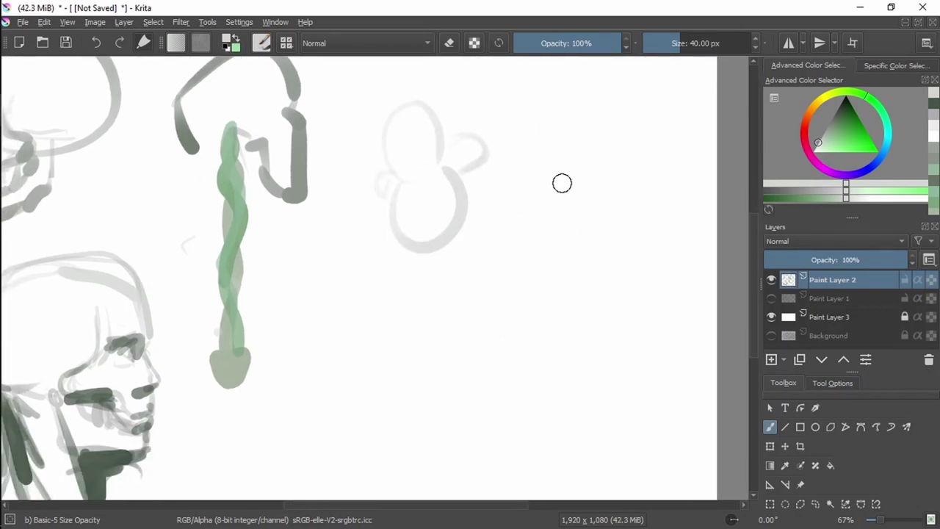
mouse_move(543, 131)
mouse_down()
mouse_move(620, 180)
mouse_move(601, 128)
mouse_up()
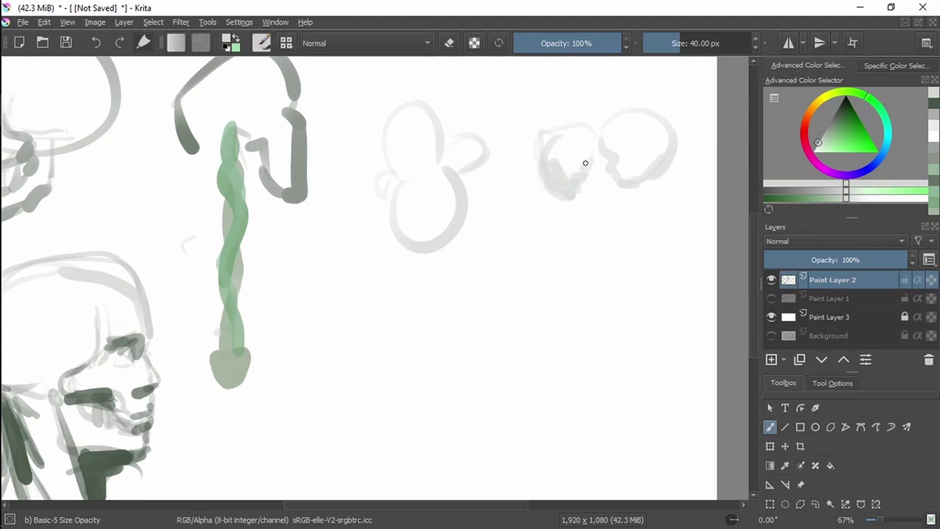
Step: Draw a long handle with a teardrop loop under the two-lobed head and a filled grey oval beside it
drag(624, 272, 596, 238)
drag(581, 257, 577, 347)
mouse_move(558, 424)
mouse_down()
mouse_move(582, 220)
mouse_move(588, 441)
mouse_move(571, 429)
mouse_move(570, 121)
mouse_up()
key(ctrl+z)
drag(497, 359, 483, 350)
mouse_move(433, 233)
mouse_down()
mouse_move(441, 272)
mouse_move(471, 272)
mouse_up()
Step: Handwrite "Time keeper..." in pale grey below the filled oval
mouse_move(267, 327)
mouse_down()
mouse_move(325, 322)
mouse_move(320, 383)
mouse_up()
drag(361, 388, 460, 383)
mouse_move(295, 415)
mouse_down()
mouse_move(289, 436)
mouse_move(382, 444)
mouse_up()
drag(397, 423, 503, 430)
click(517, 454)
click(558, 453)
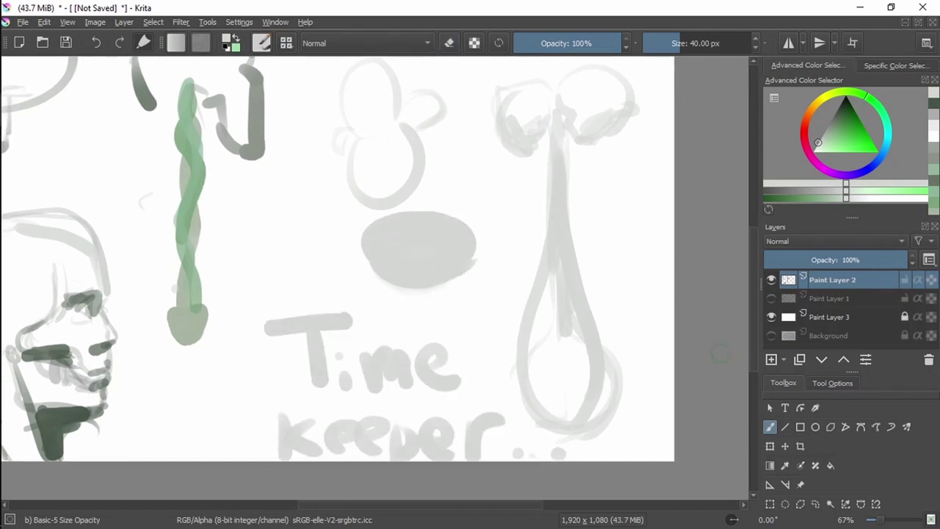
Step: Add a new paint layer above Paint Layer 2 and hide Paint Layer 2
mouse_move(319, 241)
mouse_down()
mouse_move(413, 243)
mouse_move(409, 288)
mouse_up()
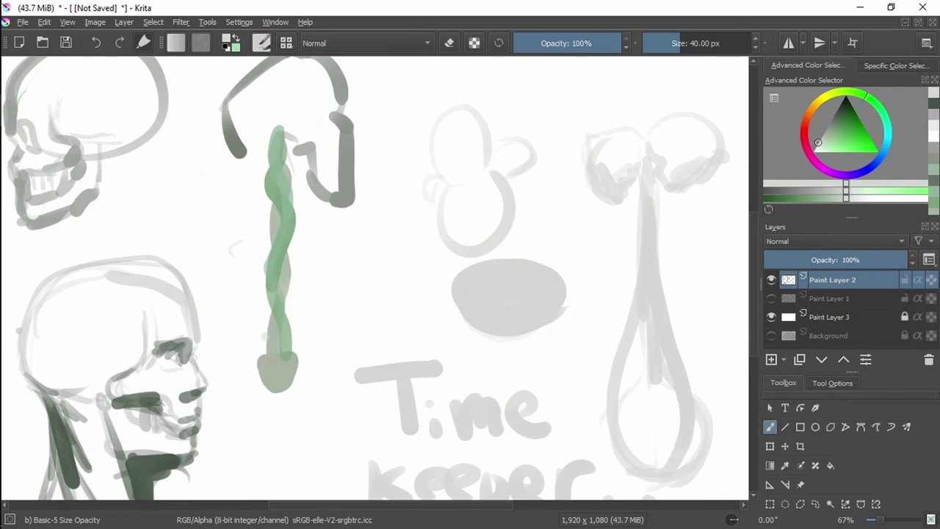
drag(329, 307, 357, 263)
mouse_move(257, 397)
mouse_down()
mouse_move(264, 386)
mouse_move(409, 397)
mouse_up()
mouse_move(228, 450)
mouse_down()
mouse_move(312, 458)
mouse_move(391, 448)
mouse_up()
click(772, 360)
click(772, 299)
drag(346, 242, 385, 305)
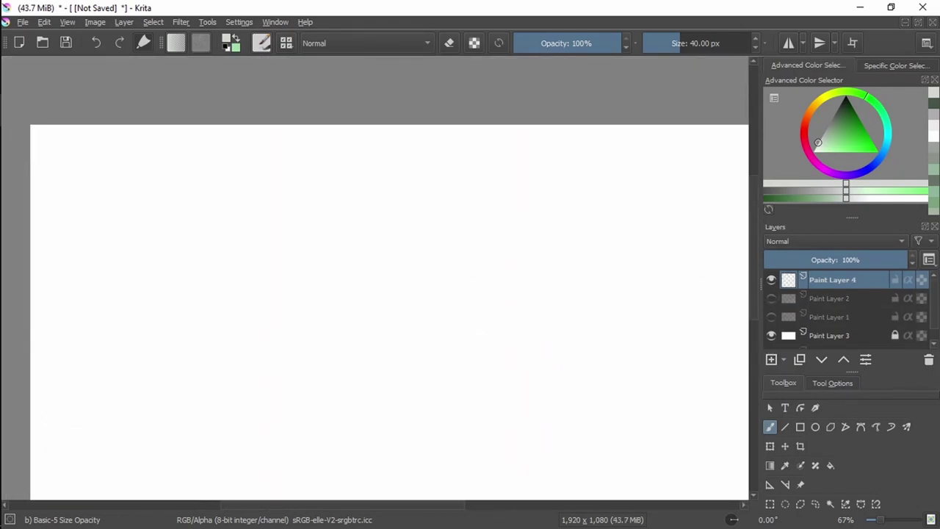
Step: Sketch a pale grey double-bladed axe head on a curved handle that ends in a curl
drag(499, 156, 478, 371)
drag(470, 360, 382, 306)
drag(358, 158, 388, 374)
drag(390, 301, 408, 455)
mouse_move(436, 313)
mouse_down()
mouse_move(436, 233)
mouse_move(441, 426)
mouse_up()
drag(411, 302, 390, 385)
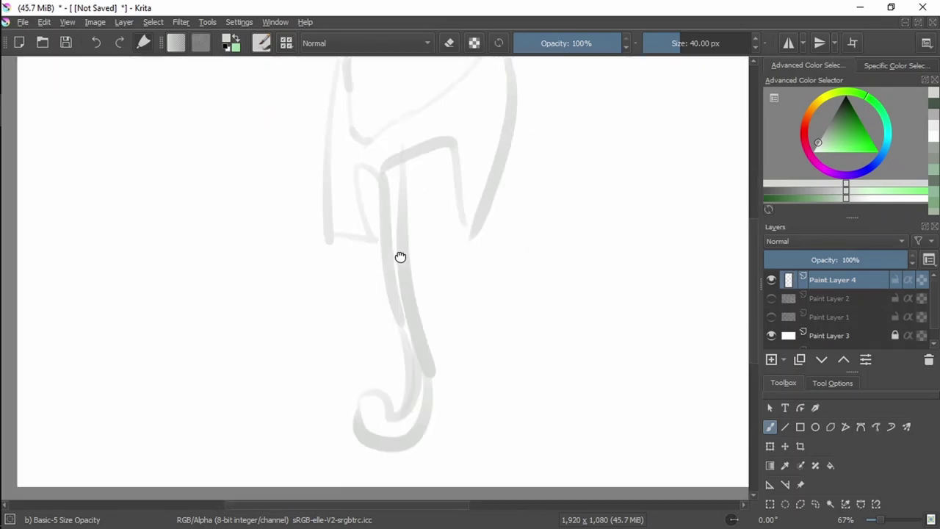
Step: Fill in the curved axe handle with pale grey strokes
drag(401, 276, 423, 351)
drag(407, 401, 397, 144)
drag(397, 143, 382, 247)
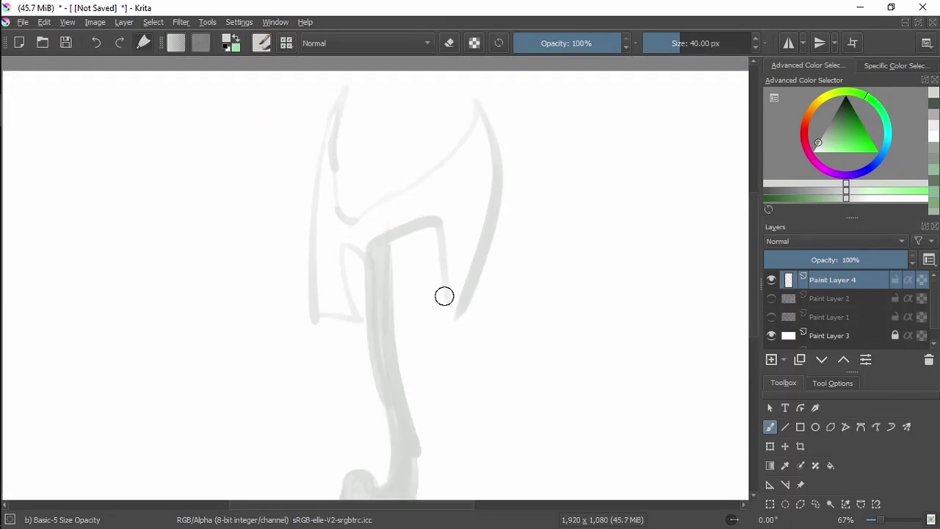
Step: Extend the lower tip of the larger blade, add its inner edge line and shade the smaller blade and center
mouse_move(454, 294)
mouse_down()
mouse_move(422, 348)
mouse_move(516, 244)
mouse_up()
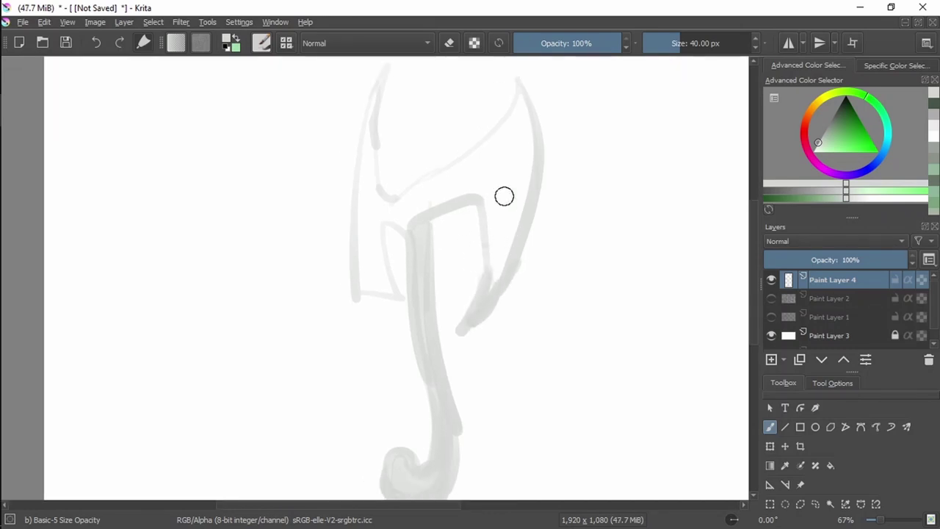
mouse_move(504, 196)
mouse_down()
mouse_move(462, 317)
mouse_move(431, 326)
mouse_up()
mouse_move(356, 316)
mouse_down()
mouse_move(346, 248)
mouse_move(331, 311)
mouse_move(341, 121)
mouse_move(382, 212)
mouse_move(516, 304)
mouse_move(472, 160)
mouse_up()
Step: Choose a tan color, fade the axe sketch and paint the curled handle on a new layer above it
click(810, 108)
click(846, 137)
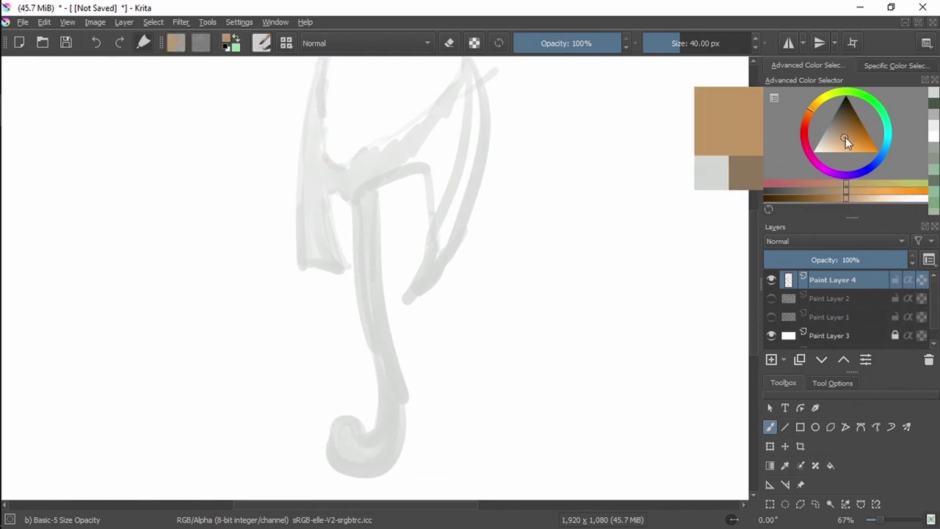
key(Insert)
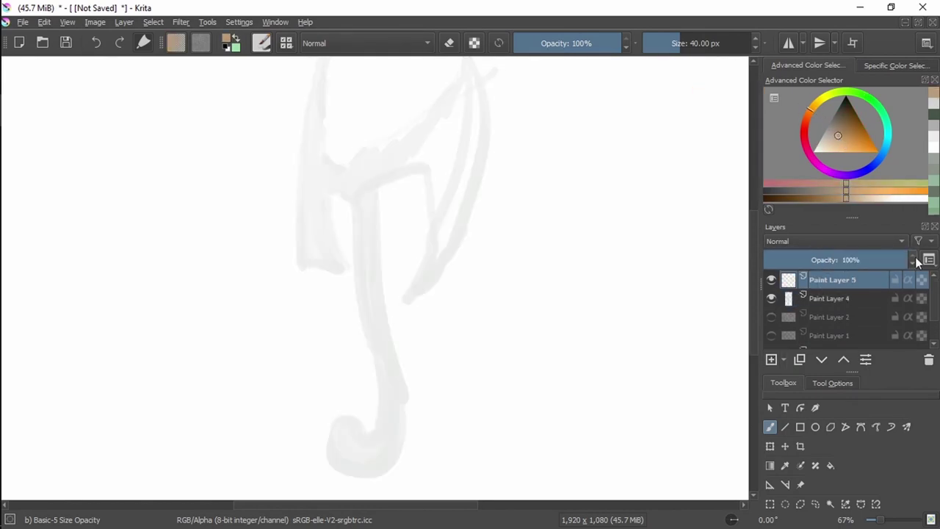
mouse_move(360, 286)
mouse_down()
mouse_move(357, 210)
mouse_move(378, 273)
mouse_move(332, 441)
mouse_move(360, 201)
mouse_move(374, 279)
mouse_move(376, 449)
mouse_up()
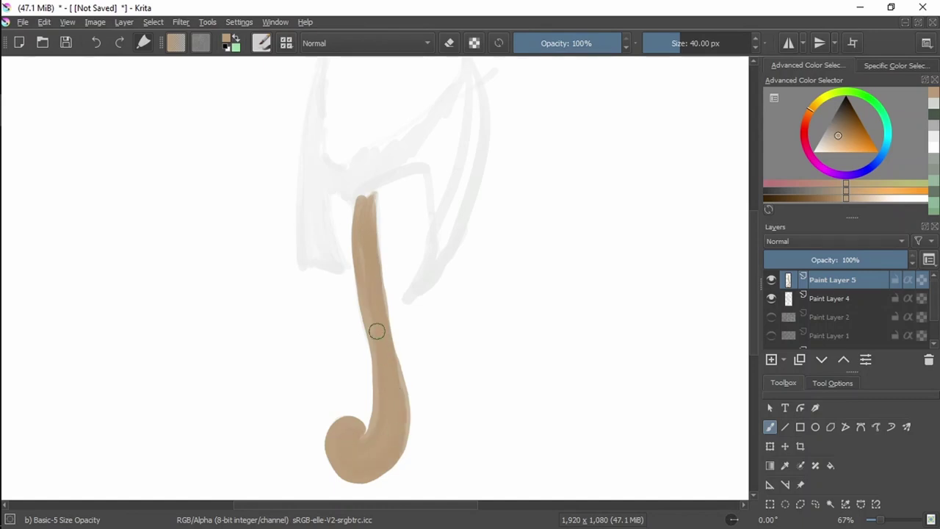
Step: Choose a greyish blue and outline the collar and both axe blades, thickening the larger blade's cutting edge
click(883, 151)
click(830, 142)
mouse_move(354, 204)
mouse_down()
mouse_move(369, 191)
mouse_move(331, 219)
mouse_move(324, 205)
mouse_up()
drag(343, 270, 297, 224)
scroll(297, 242, up, 1)
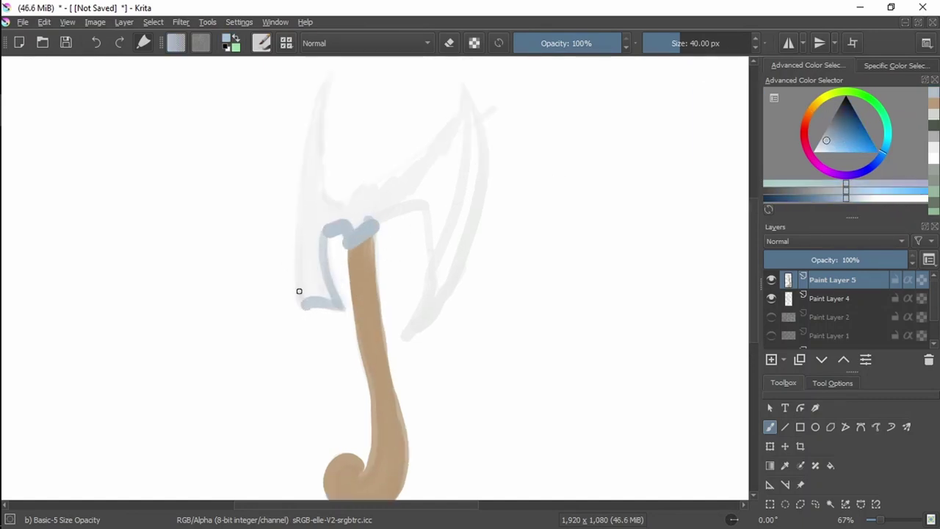
drag(298, 291, 324, 121)
key(ctrl+z)
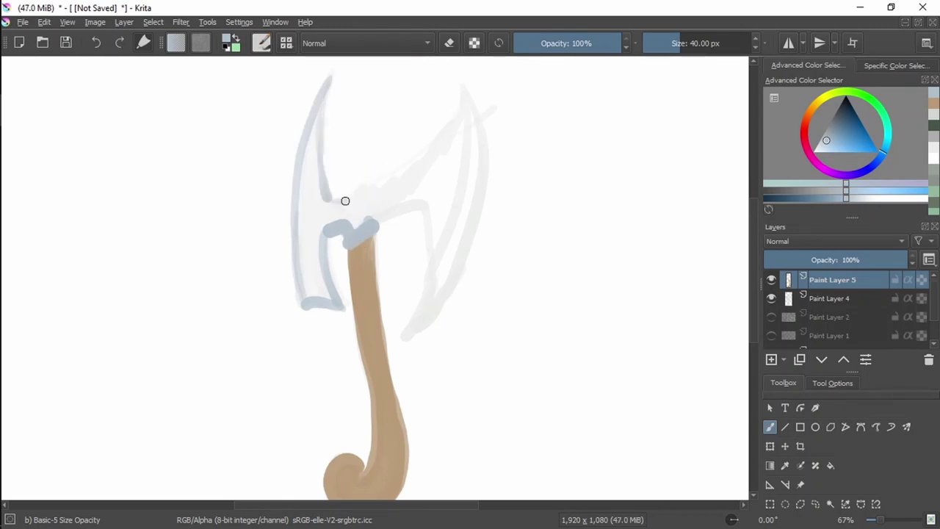
mouse_move(405, 177)
mouse_down()
mouse_move(456, 93)
mouse_move(436, 301)
mouse_move(417, 316)
mouse_move(379, 218)
mouse_up()
drag(420, 317, 453, 223)
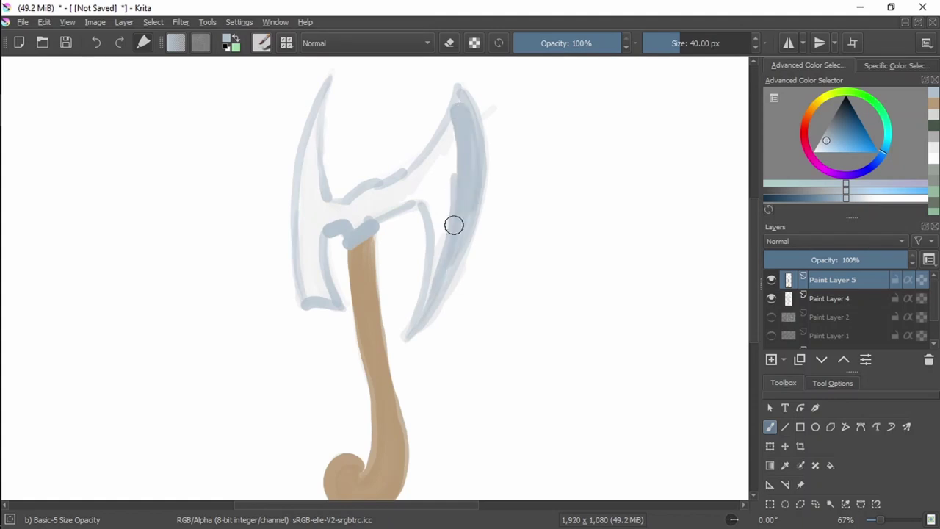
Step: Make a freehand selection around the axe head, fill it with the greyish blue, deselect and return to the brush
key(f)
click(816, 504)
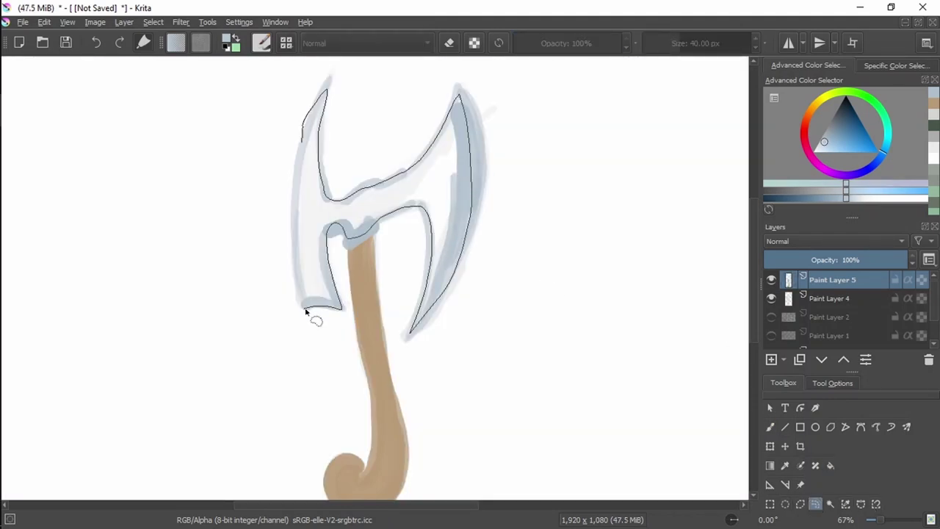
drag(306, 313, 300, 302)
key(f)
click(462, 188)
key(ctrl+shift+a)
key(b)
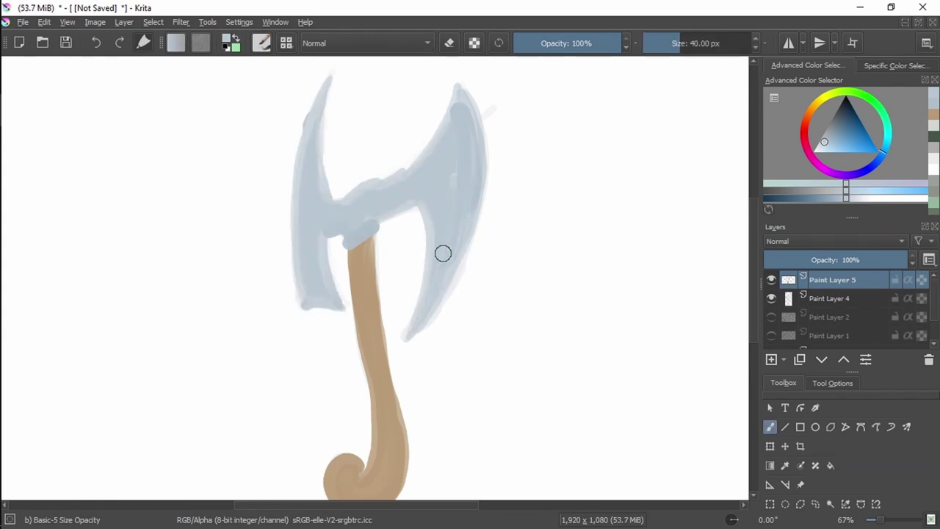
Step: Hide Paint Layer 4 and erase the rough edges of the blades and handle on Paint Layer 5
click(771, 299)
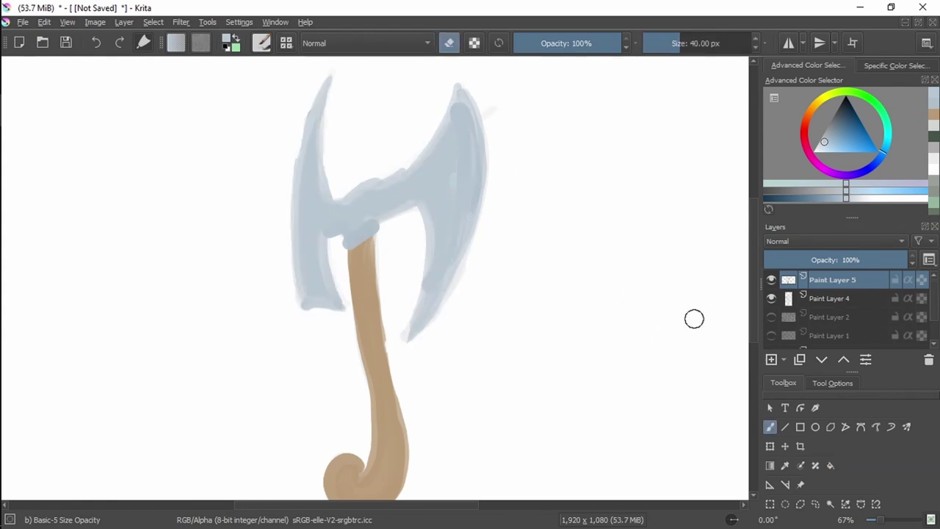
drag(695, 319, 504, 262)
scroll(393, 271, down, 3)
scroll(363, 265, up, 3)
key(e)
key(e)
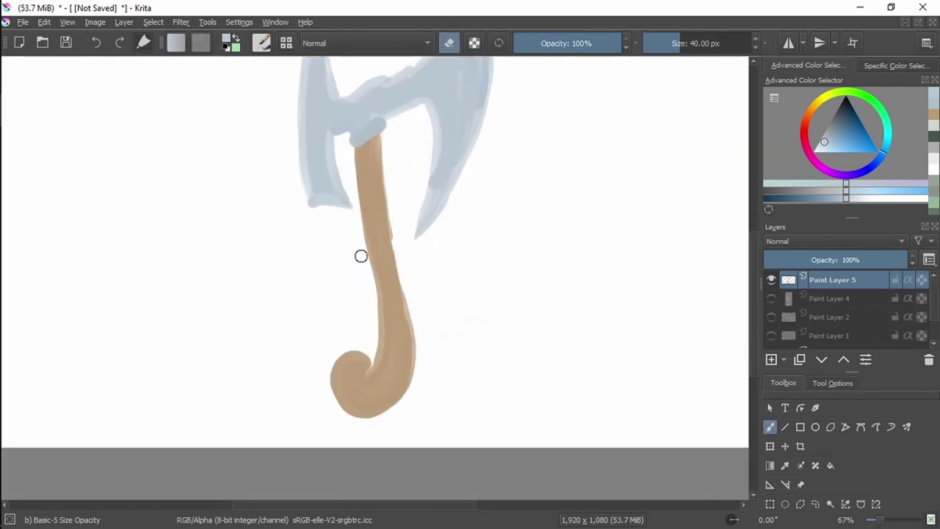
mouse_move(367, 373)
mouse_down()
mouse_move(379, 350)
mouse_move(380, 311)
mouse_up()
scroll(361, 209, up, 3)
key(e)
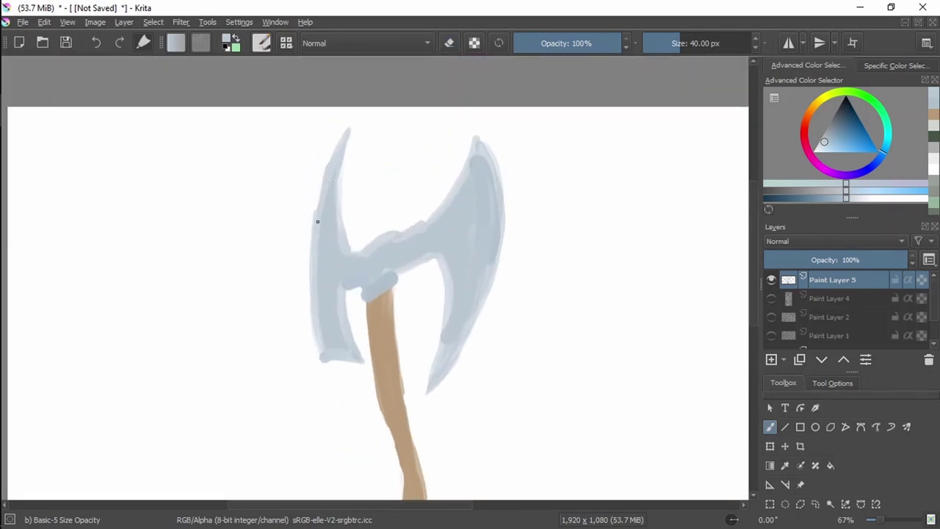
Step: Thicken the narrow blade and extend its upper tip into a hooked curl in the greyish blue
mouse_move(317, 219)
mouse_down()
mouse_move(357, 151)
mouse_move(349, 134)
mouse_move(323, 196)
mouse_move(318, 330)
mouse_move(327, 353)
mouse_move(323, 242)
mouse_move(329, 271)
mouse_move(342, 261)
mouse_move(335, 197)
mouse_move(335, 240)
mouse_move(358, 134)
mouse_up()
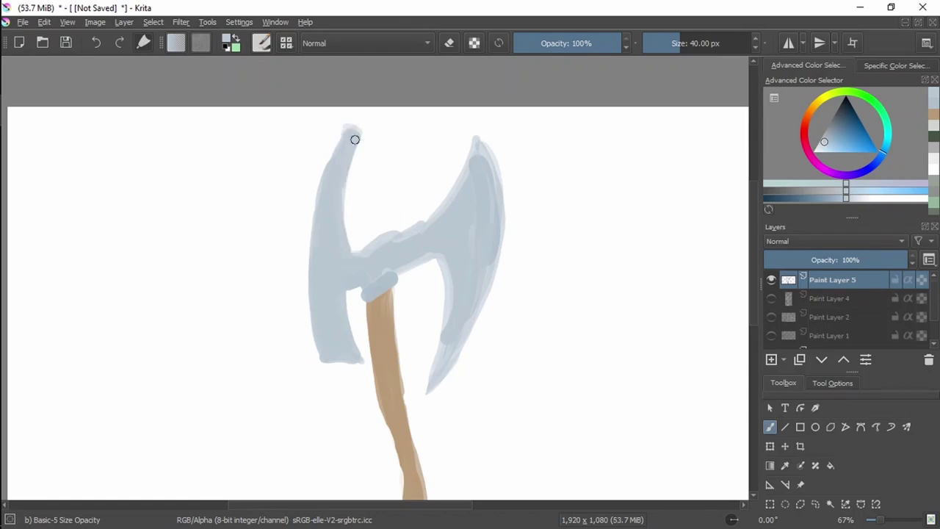
scroll(449, 247, down, 3)
scroll(374, 147, up, 3)
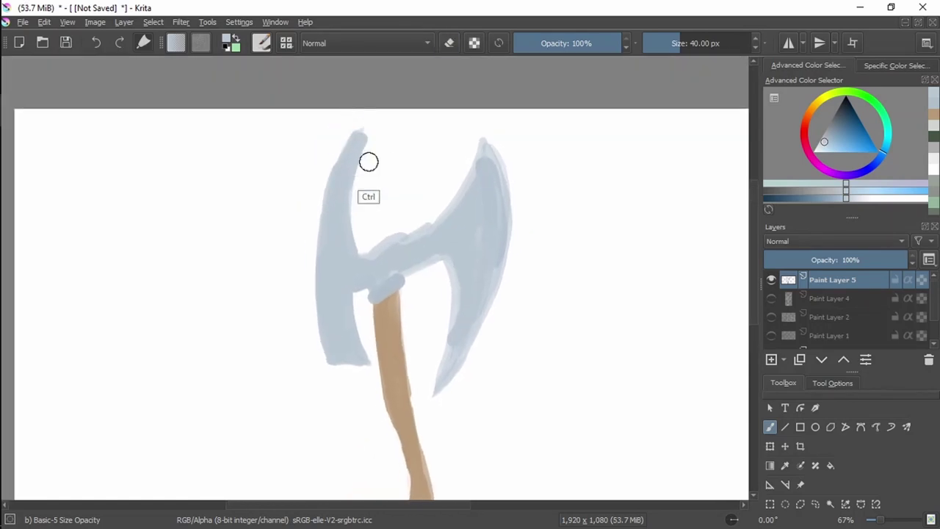
mouse_move(370, 161)
mouse_down()
mouse_move(360, 133)
mouse_move(372, 152)
mouse_move(365, 148)
mouse_move(377, 139)
mouse_move(396, 191)
mouse_move(391, 108)
mouse_move(378, 169)
mouse_move(382, 135)
mouse_move(400, 118)
mouse_move(394, 87)
mouse_up()
scroll(396, 188, down, 2)
Step: Refine the hook on the narrow blade by painting its outer edge and erasing its inside
key(e)
key(e)
drag(361, 129, 359, 100)
key(e)
drag(399, 110, 393, 118)
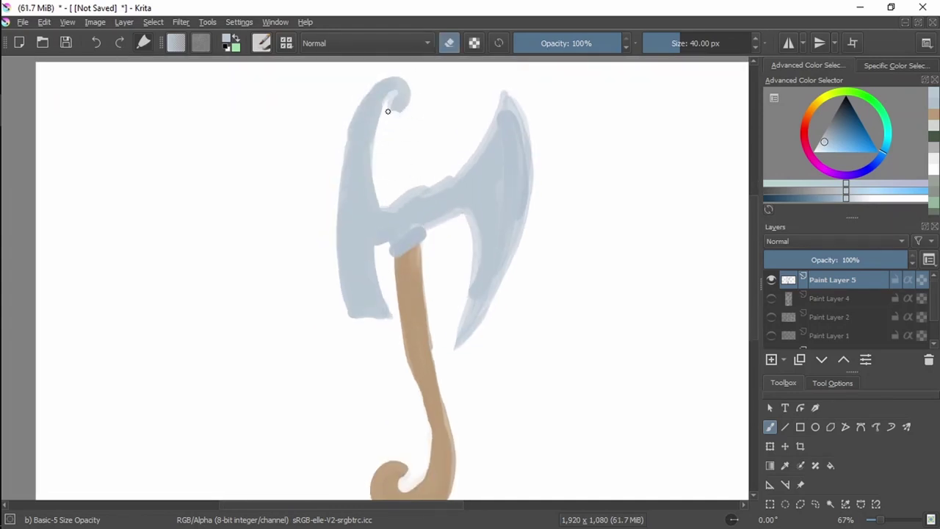
Step: Paint a small inward curl at the large blade's lower tip
drag(451, 216, 463, 194)
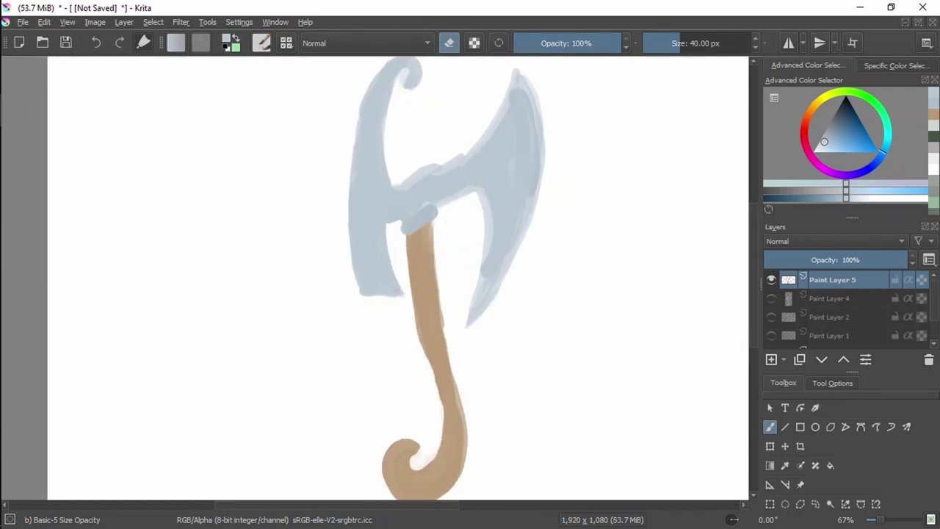
key(e)
mouse_move(463, 324)
mouse_down()
mouse_move(451, 297)
mouse_move(476, 287)
mouse_move(474, 312)
mouse_up()
key(e)
key(e)
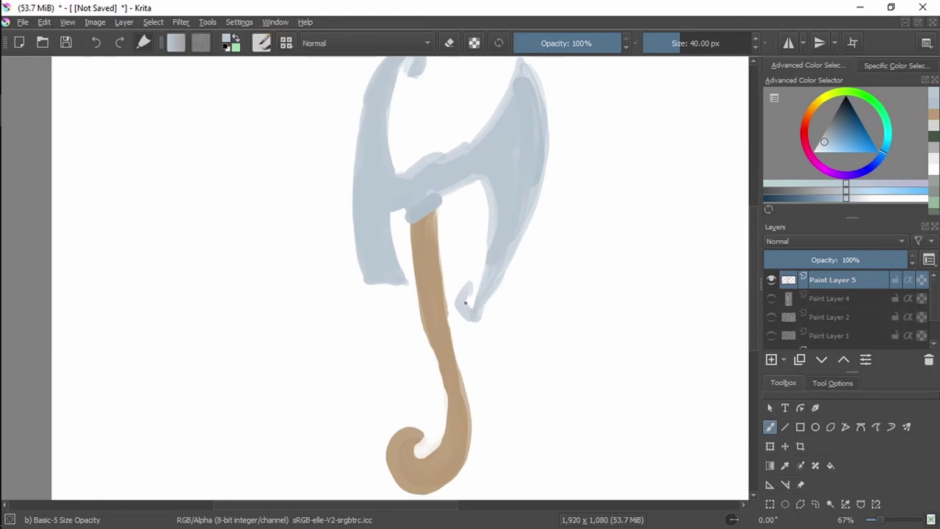
Step: Rework the narrow blade's upper curl, alternating between erasing and painting
mouse_move(416, 58)
mouse_down()
mouse_move(435, 140)
mouse_move(433, 113)
mouse_move(426, 142)
mouse_move(445, 122)
mouse_up()
key(e)
key(e)
key(e)
key(e)
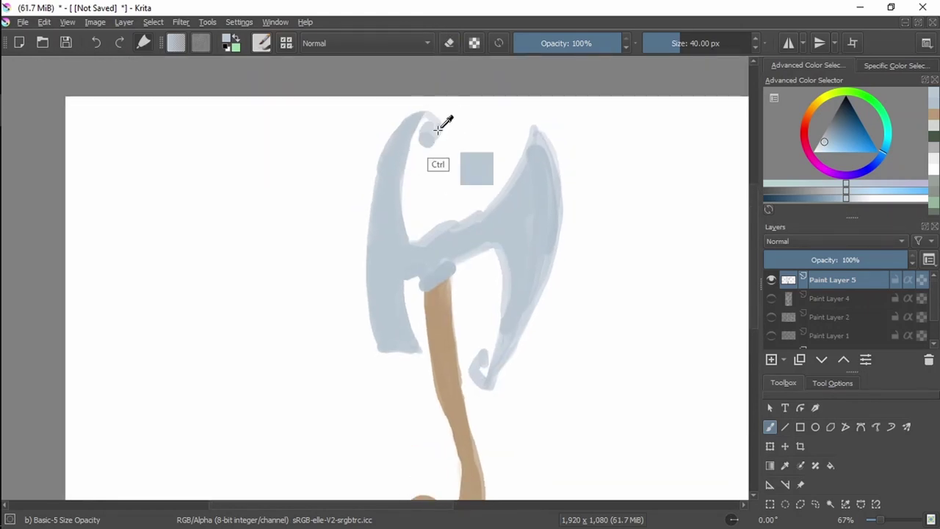
Step: Build up the collar and the joint to the blades, and erase the rough inner edges of both blades
scroll(461, 309, down, 3)
mouse_move(428, 217)
mouse_down()
mouse_move(434, 230)
mouse_move(445, 228)
mouse_up()
mouse_move(422, 190)
mouse_down()
mouse_move(474, 169)
mouse_move(478, 150)
mouse_move(499, 153)
mouse_move(537, 93)
mouse_up()
key(e)
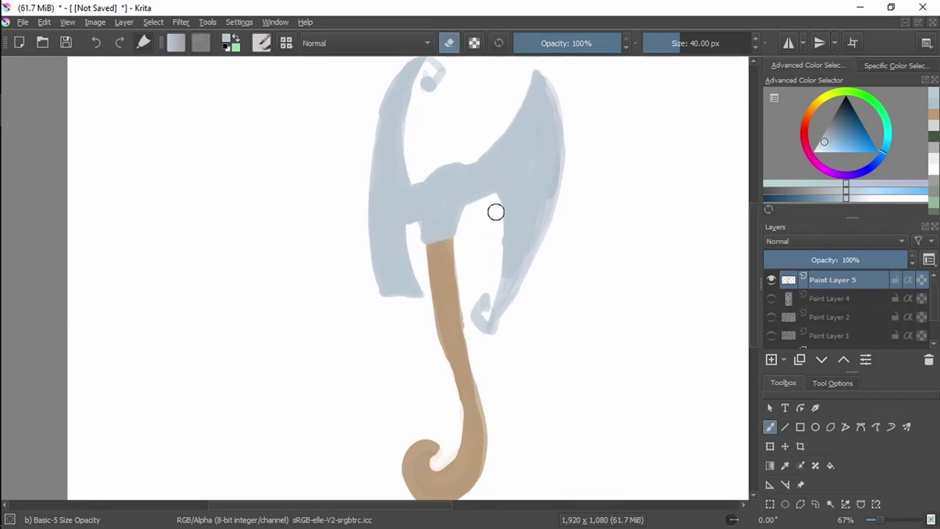
drag(495, 212, 493, 268)
drag(408, 183, 402, 229)
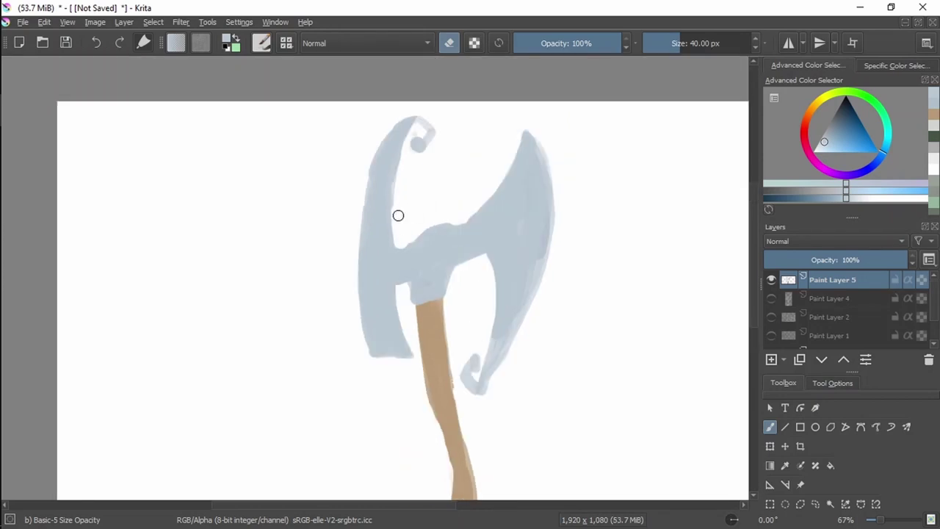
key(e)
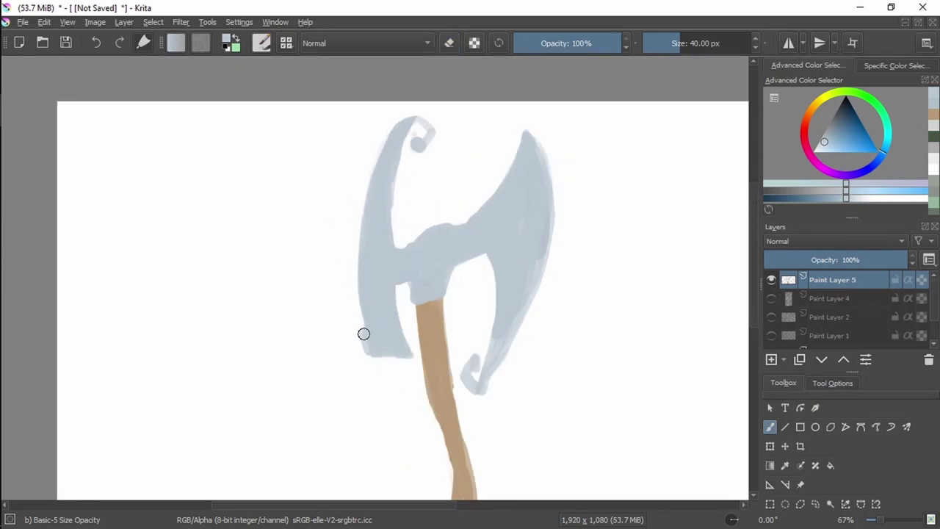
Step: Add a small protruding heel to the narrow blade's lower end and even out the large blade's fill
drag(366, 342, 322, 337)
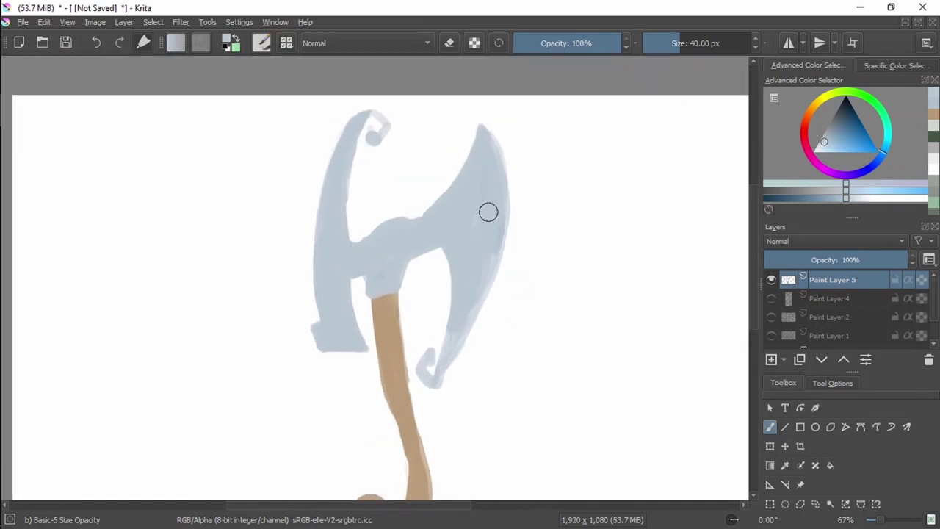
mouse_move(455, 345)
mouse_down()
mouse_move(440, 381)
mouse_move(488, 270)
mouse_up()
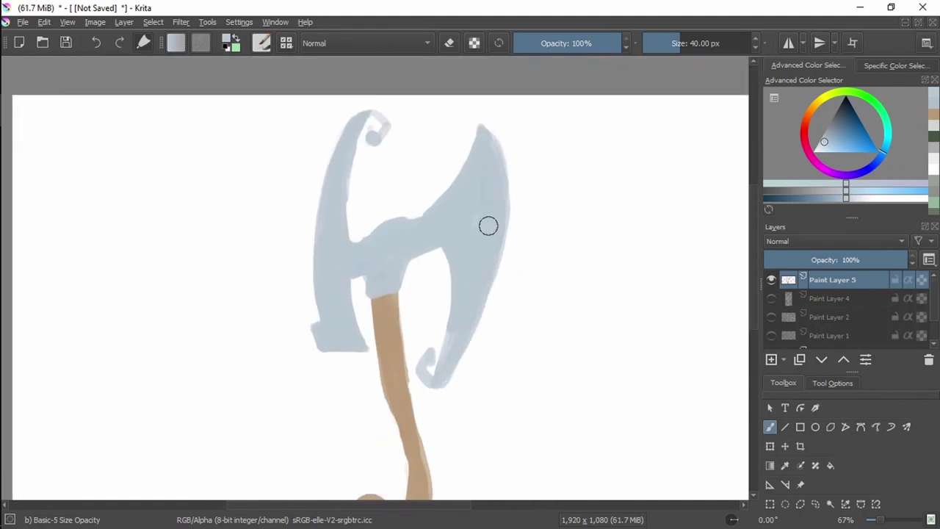
drag(417, 281, 448, 218)
Step: Sample the handle's tan, smooth the handle's edges with brush and eraser, and mirror the view
ctrl+click(430, 336)
key(e)
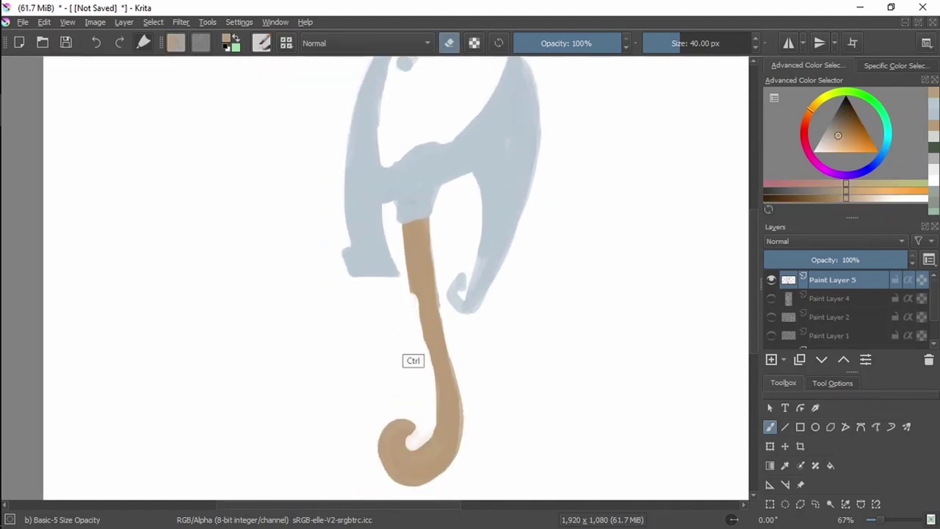
drag(414, 360, 409, 297)
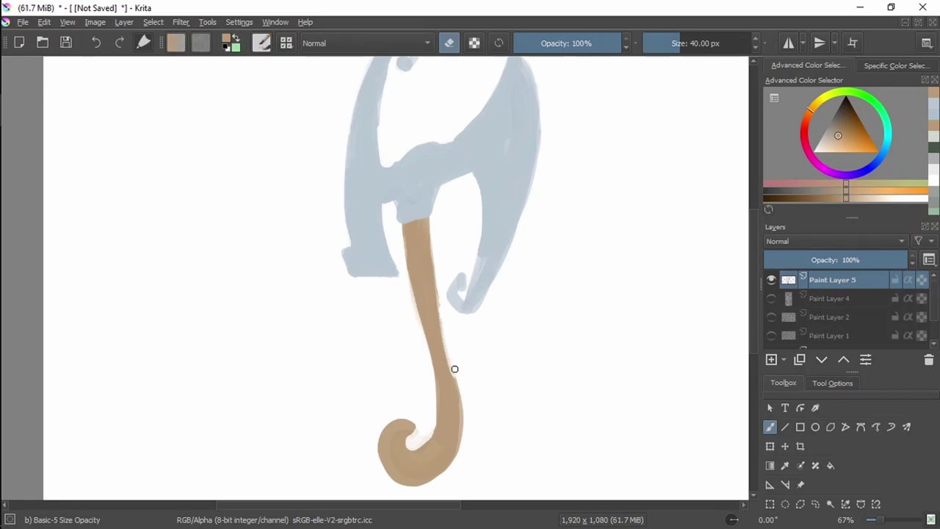
key(m)
key(e)
Step: Sample the blade's greyish blue, even out the large blade and fill out its upper tip and cutting edge
drag(265, 248, 340, 271)
ctrl+click(340, 270)
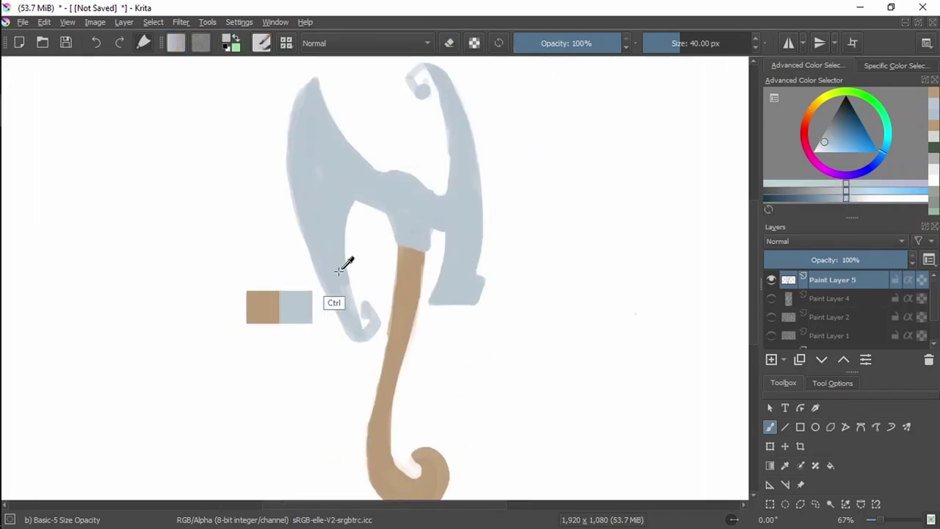
drag(360, 336, 323, 278)
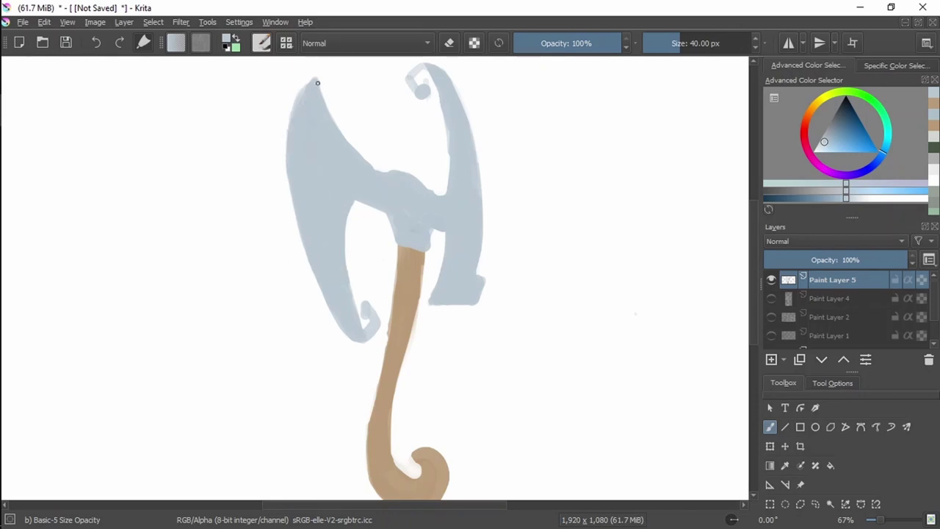
mouse_move(318, 82)
mouse_down()
mouse_move(291, 121)
mouse_move(289, 153)
mouse_up()
key(e)
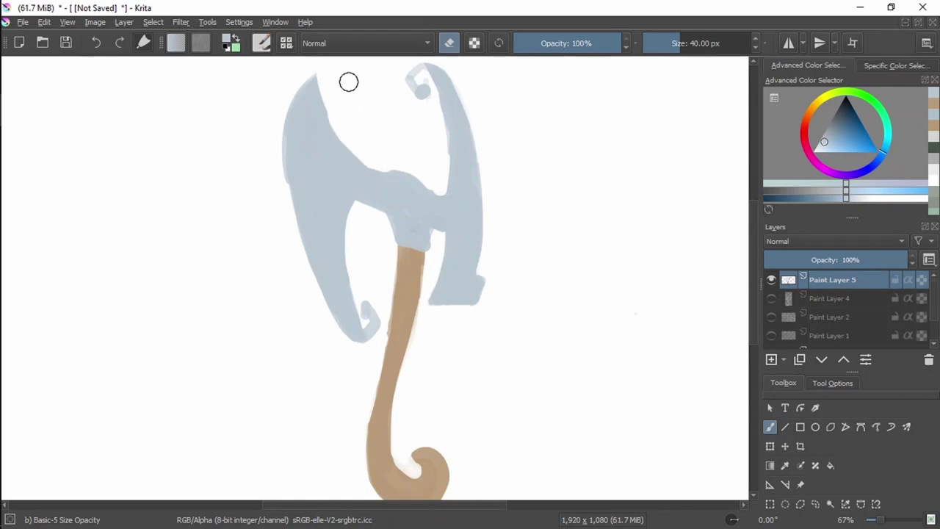
Step: Return to the unmirrored view, choose the Basic-5 Size brush and broaden the large blade's upper end
key(m)
key(e)
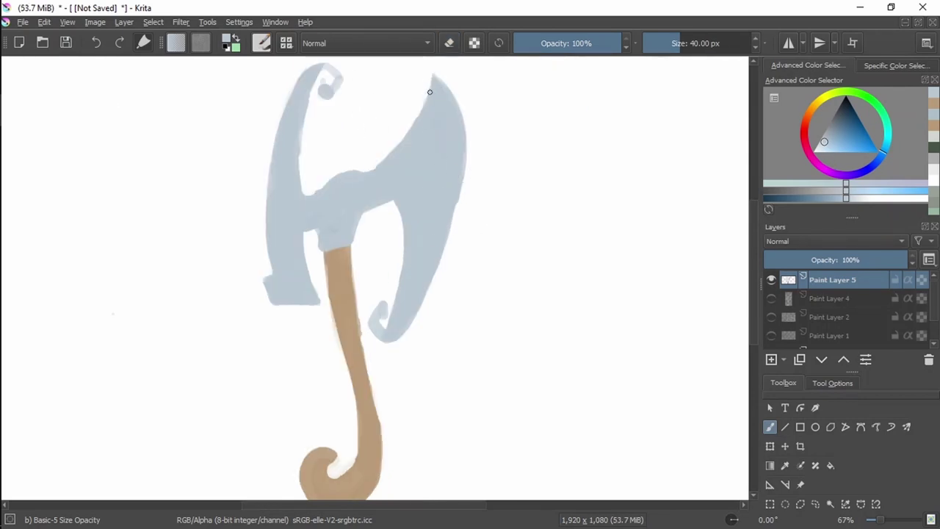
drag(327, 180, 378, 190)
key(F6)
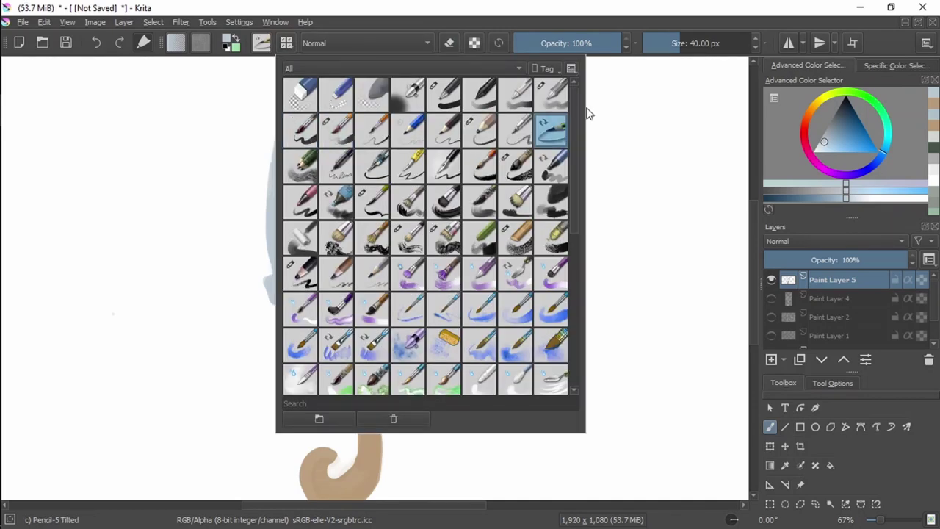
click(472, 124)
drag(408, 85, 435, 77)
mouse_move(391, 159)
mouse_down()
mouse_move(399, 113)
mouse_move(422, 83)
mouse_up()
key(F6)
click(431, 76)
drag(402, 138, 423, 87)
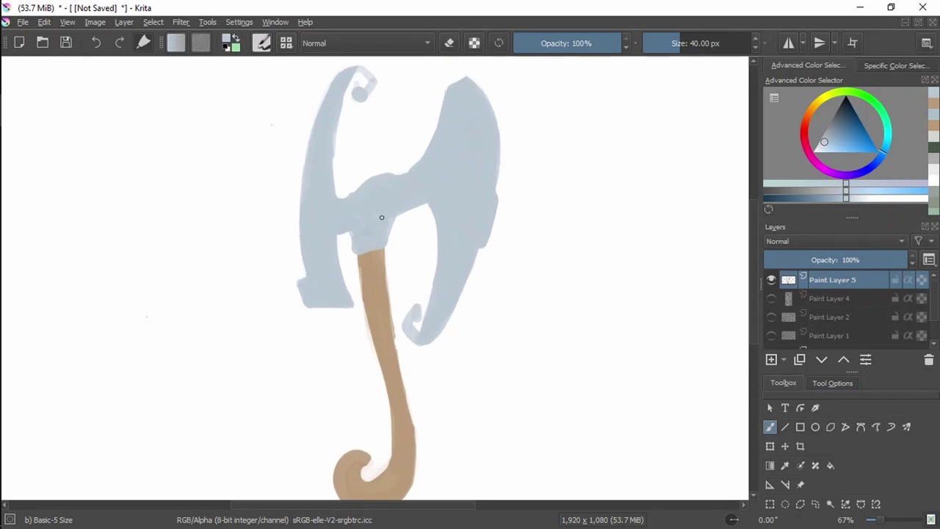
Step: In the mirrored view, sharpen the large blade's lower curl and repaint the narrow blade's upper curl as a spiral
key(m)
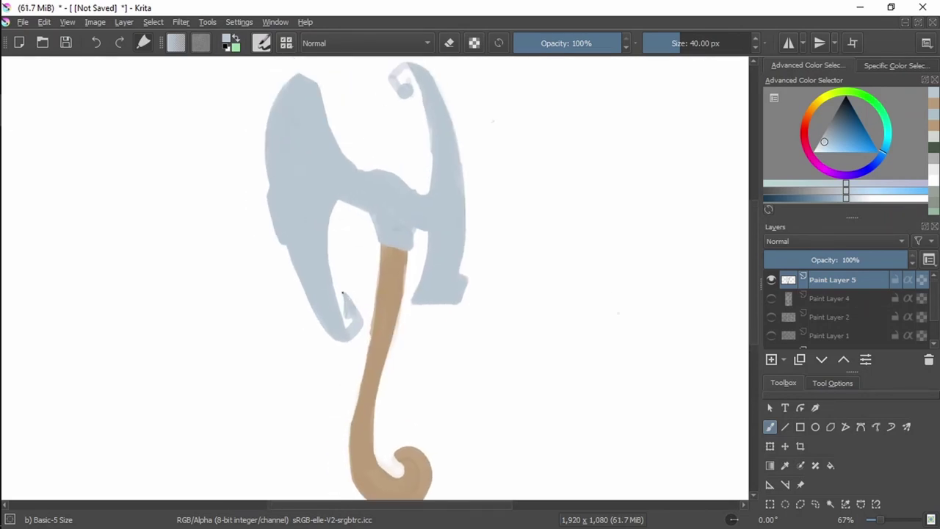
key(e)
scroll(419, 235, up, 2)
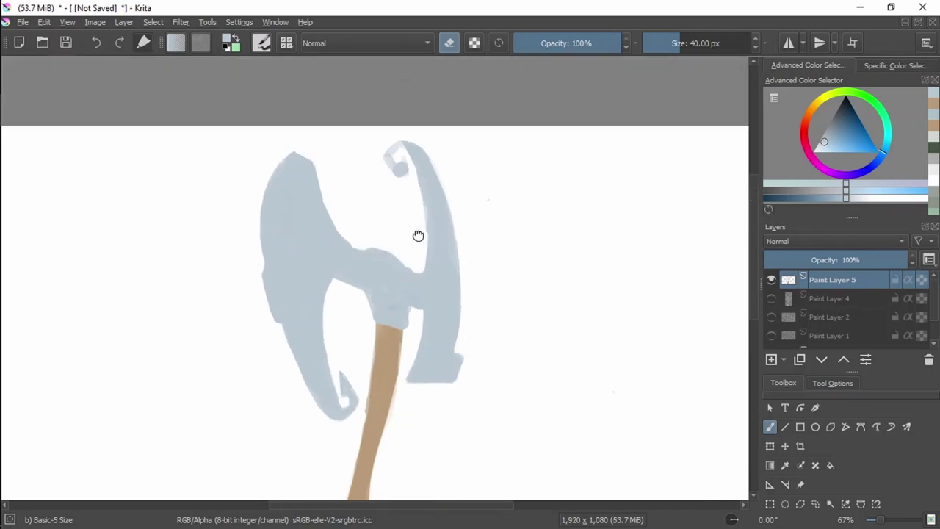
key(e)
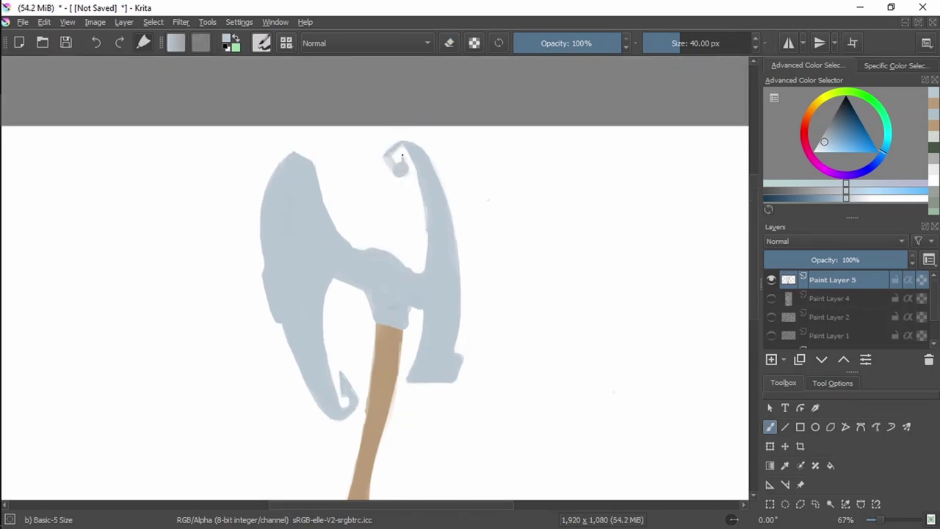
key(ctrl+z)
key(ctrl+z)
drag(423, 264, 431, 242)
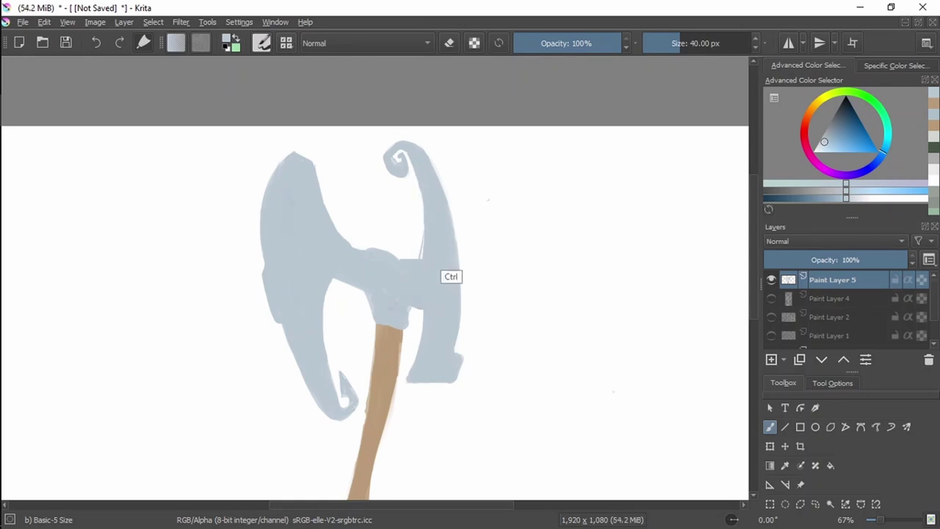
Step: Restore the unmirrored view and clean up the narrow blade's inner edge around the joint to the collar
key(m)
key(e)
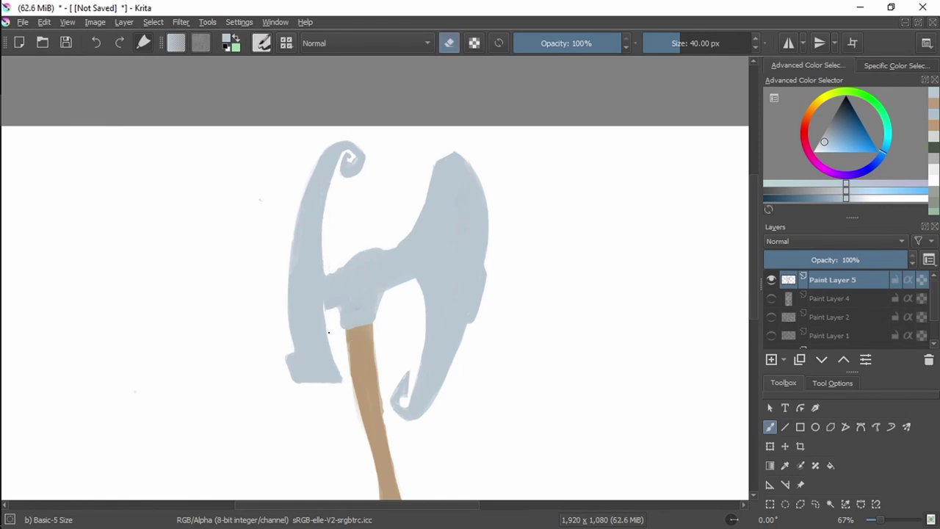
key(e)
key(e)
mouse_move(415, 199)
mouse_down()
mouse_move(401, 139)
mouse_move(401, 199)
mouse_up()
key(e)
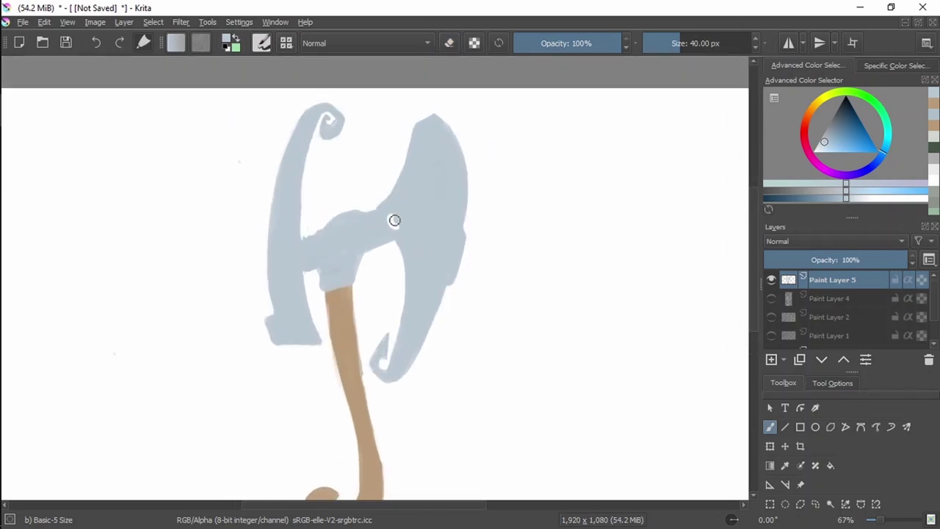
Step: Smooth the bumps on the large blade's outer edge while checking the shape in the mirrored view
scroll(404, 204, down, 3)
key(m)
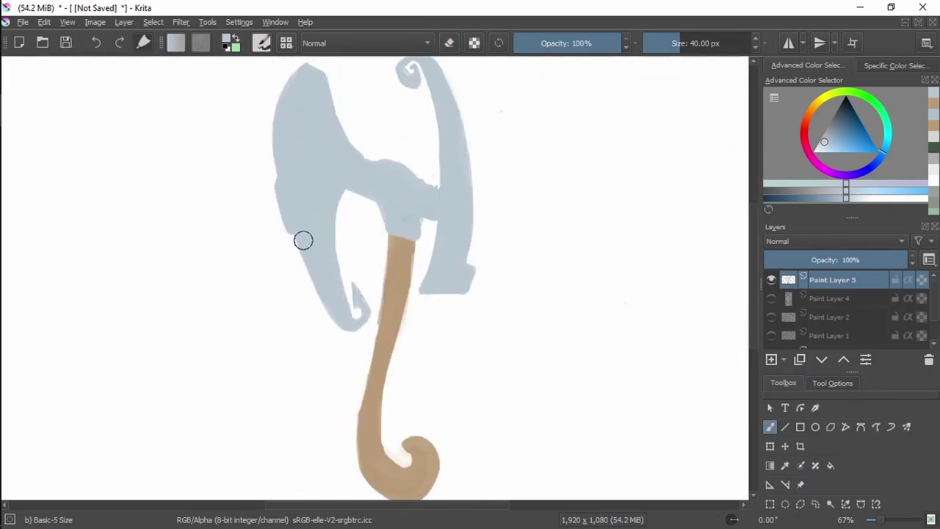
key(e)
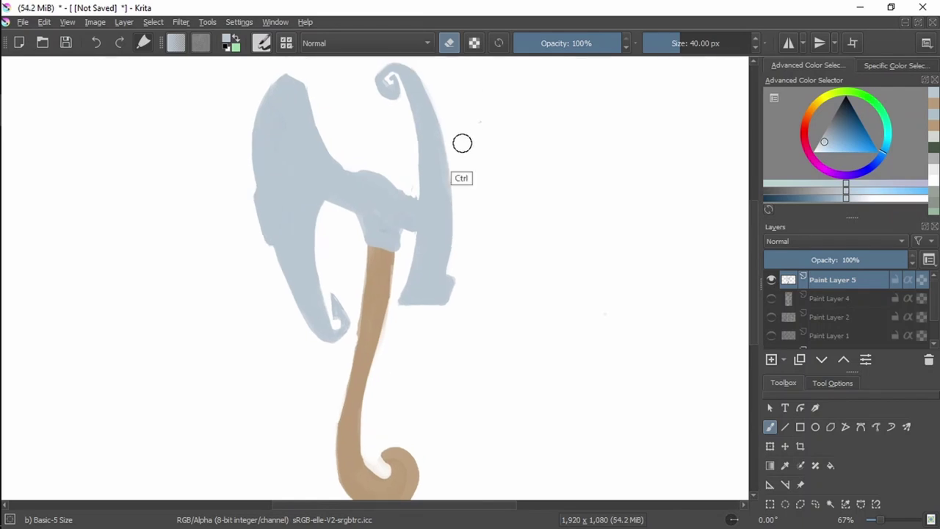
key(m)
key(e)
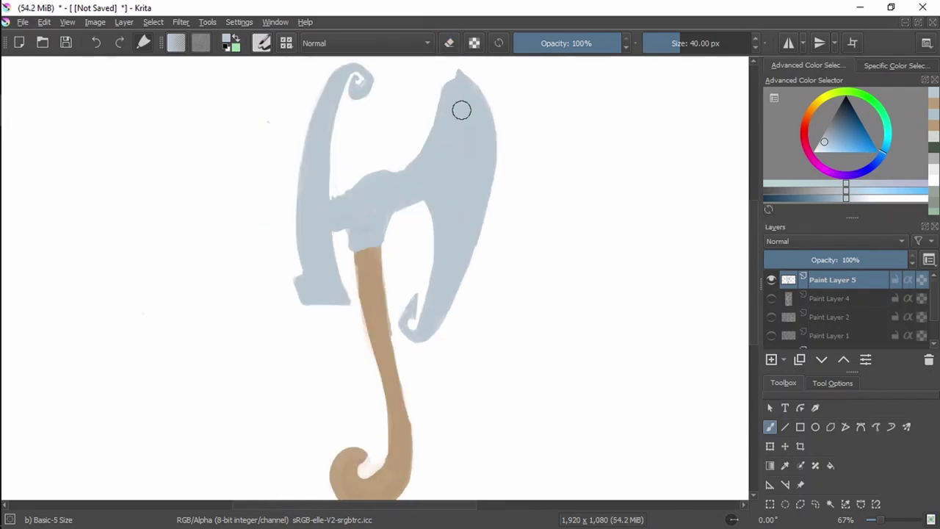
Step: Extend the large blade's pointed tip, paint a flared rim on the collar and erase the rough joint edge
drag(463, 101, 465, 77)
key(e)
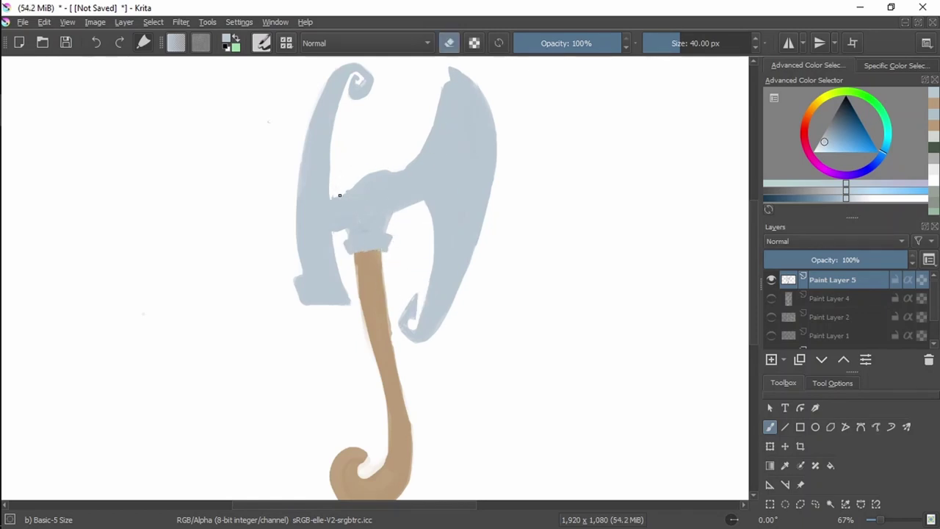
click(335, 195)
scroll(469, 122, down, 1)
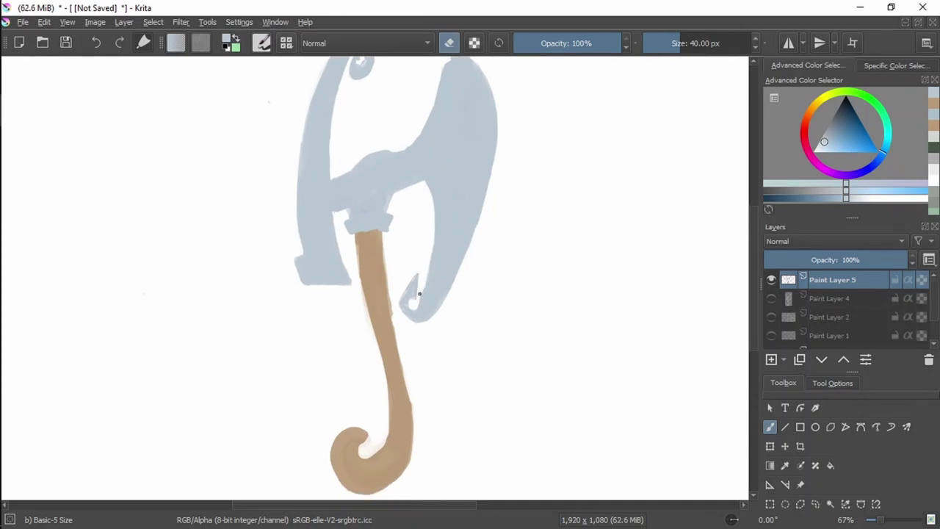
Step: Reshape the large blade's upper end into a straight slanted edge and erase its rough inner contour
scroll(478, 232, up, 2)
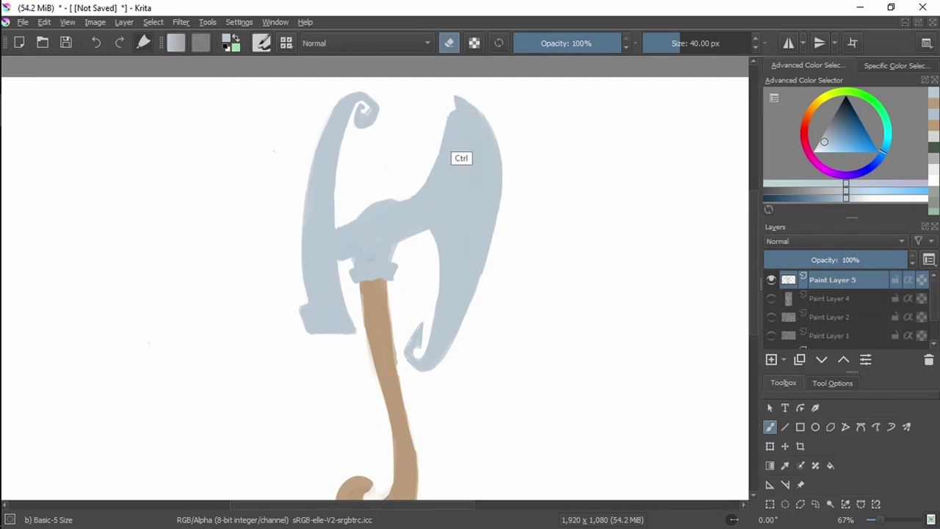
mouse_move(514, 205)
mouse_down()
mouse_move(485, 142)
mouse_move(523, 183)
mouse_move(487, 92)
mouse_move(451, 105)
mouse_up()
key(e)
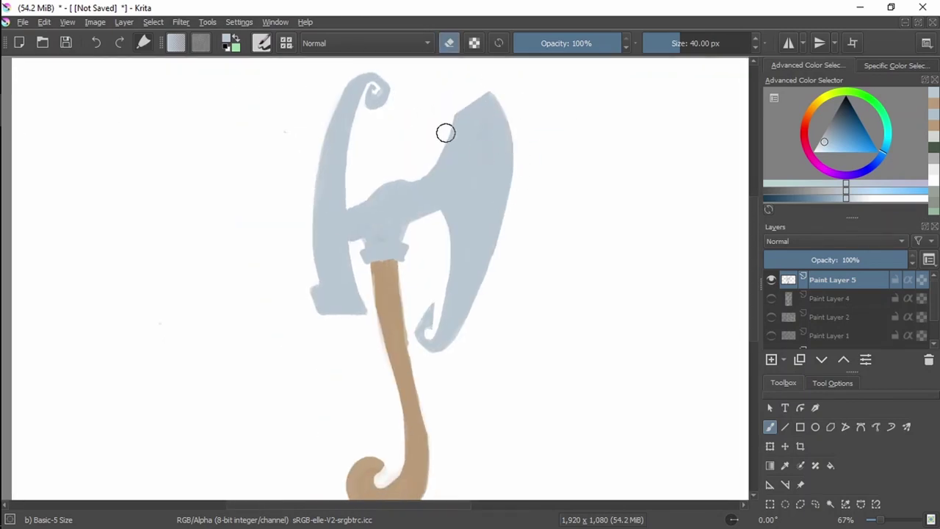
drag(416, 165, 449, 149)
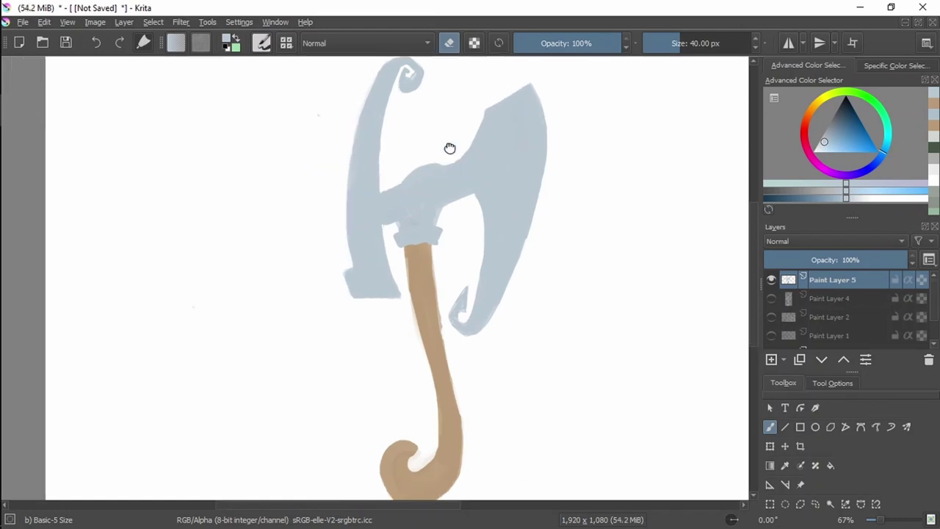
Step: Sample the tan from the handle and clean up the handle's side edges with brush and eraser
key(e)
ctrl+click(439, 263)
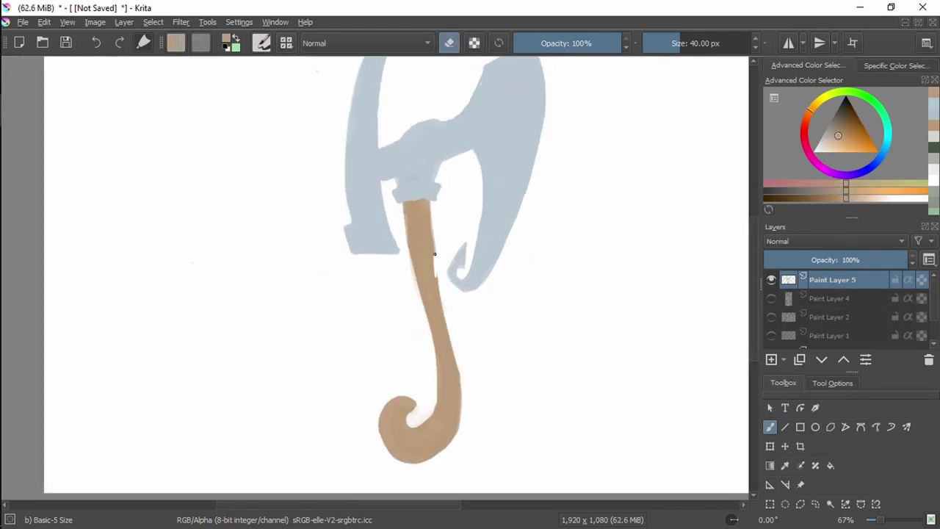
mouse_move(453, 342)
mouse_down()
mouse_move(485, 262)
mouse_move(447, 113)
mouse_move(422, 142)
mouse_up()
key(e)
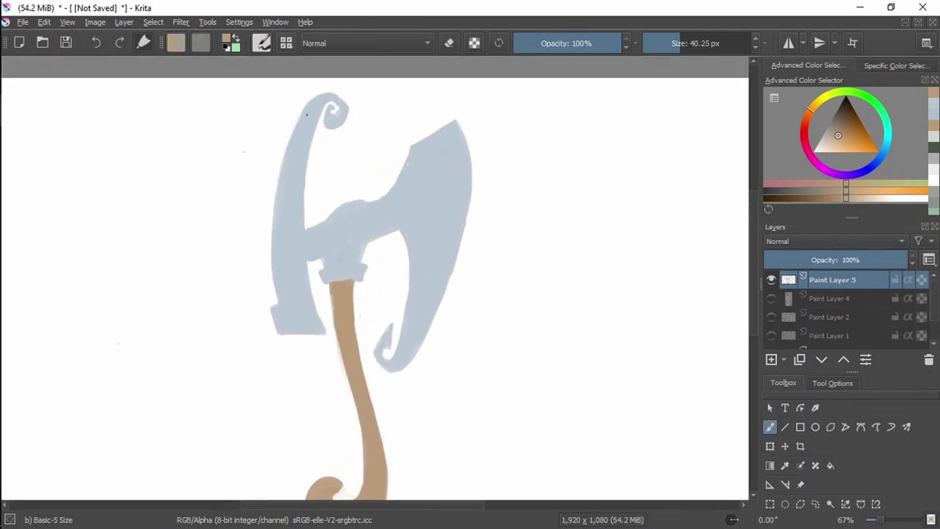
Step: Sample the blades' grey-blue and thicken the outer curve of the narrow blade's curled tip
ctrl+click(325, 110)
drag(326, 106, 348, 103)
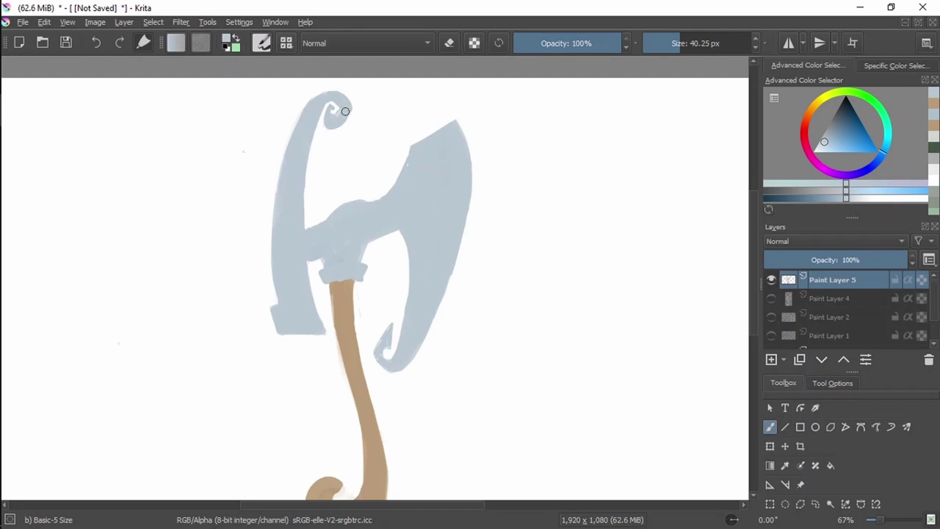
key(ctrl+z)
drag(383, 206, 416, 200)
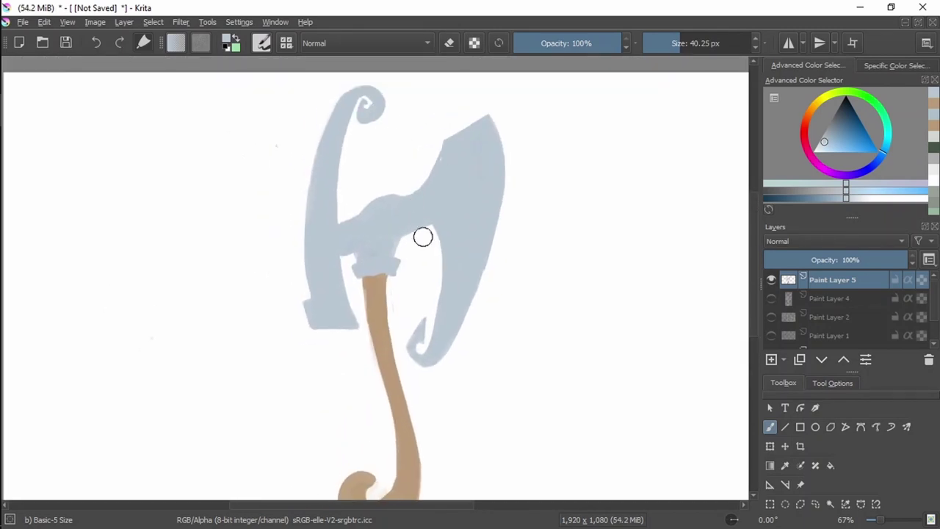
Step: Refine the inside of the narrow blade's curled tip into a small clean spiral with eraser and brush
scroll(423, 236, up, 3)
key(e)
mouse_move(297, 288)
mouse_down()
mouse_move(408, 282)
mouse_move(339, 277)
mouse_move(343, 306)
mouse_move(311, 296)
mouse_up()
mouse_move(642, 208)
mouse_down()
mouse_move(546, 228)
mouse_move(387, 197)
mouse_up()
scroll(367, 172, down, 2)
scroll(298, 169, up, 2)
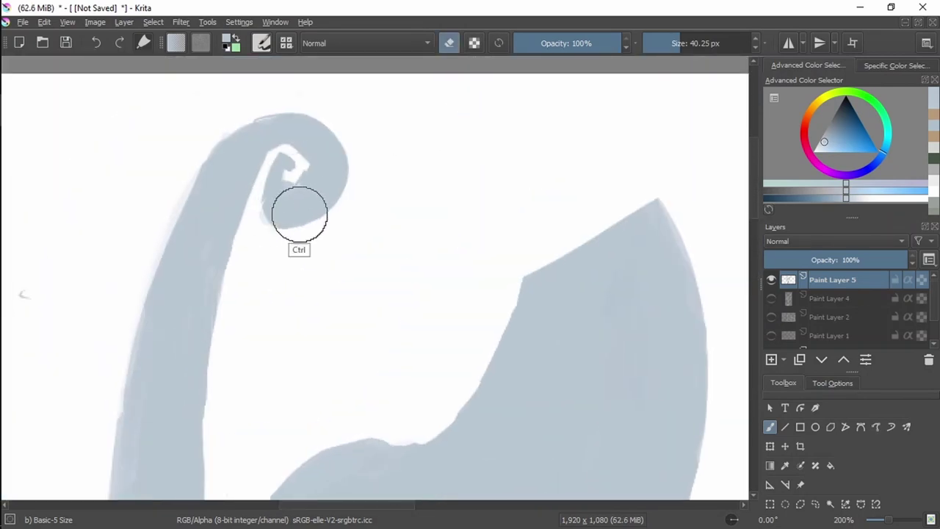
drag(274, 158, 258, 213)
drag(265, 178, 292, 160)
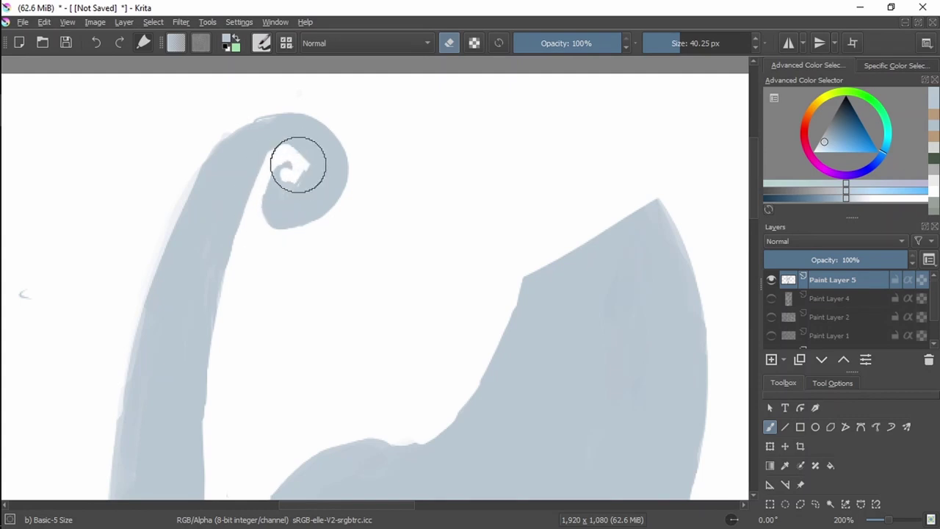
key(e)
click(290, 171)
key(e)
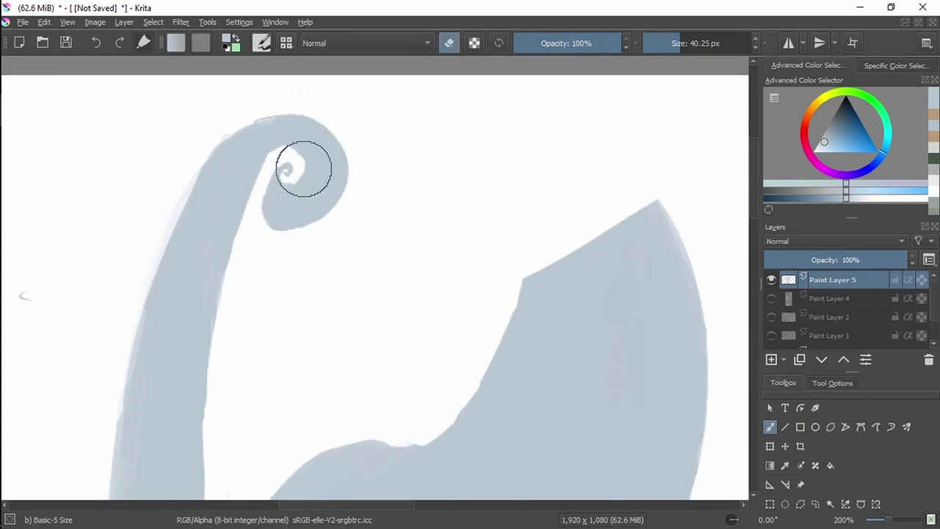
mouse_move(300, 168)
mouse_down()
mouse_move(300, 177)
mouse_move(284, 168)
mouse_move(290, 181)
mouse_up()
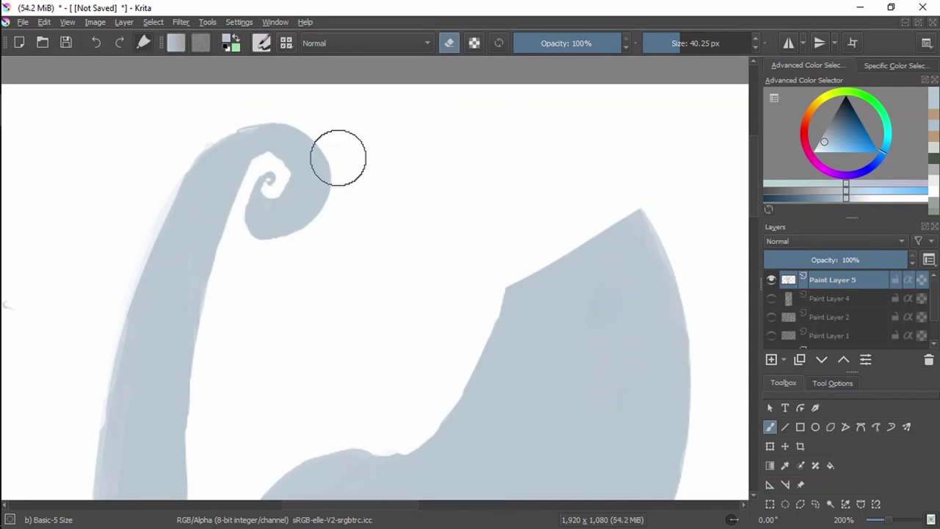
scroll(379, 208, down, 4)
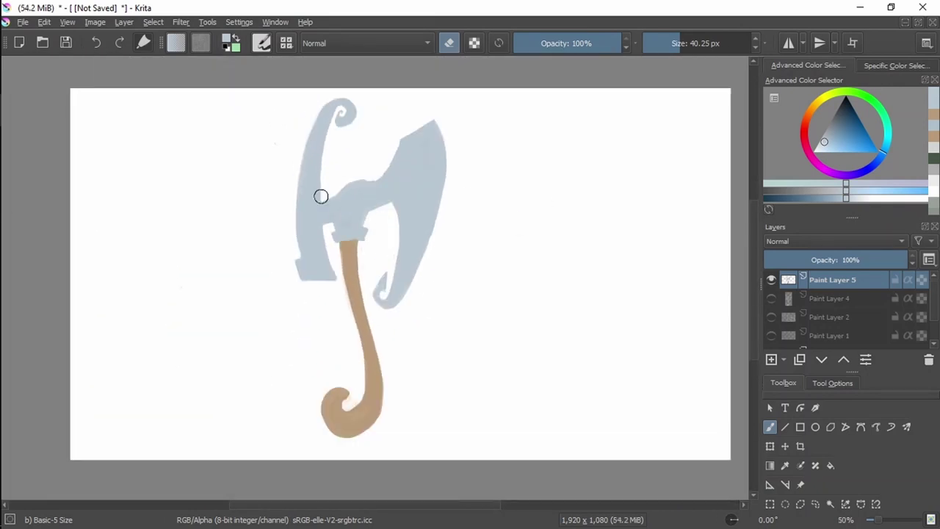
Step: Pick a lighter blue and add a new alpha-inheriting paint layer grouped above Paint Layer 5
ctrl+click(419, 206)
key(e)
scroll(390, 183, up, 3)
key(Insert)
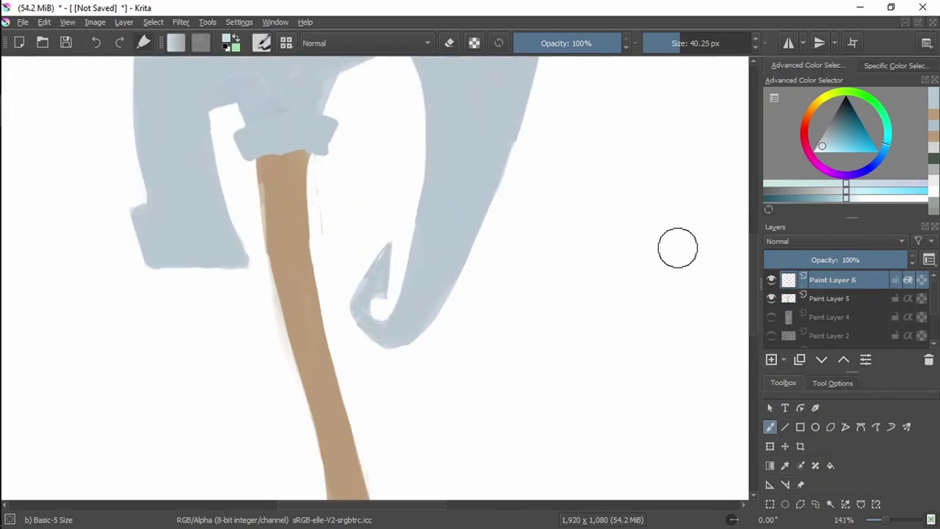
right_click(856, 303)
mouse_move(720, 202)
click(569, 201)
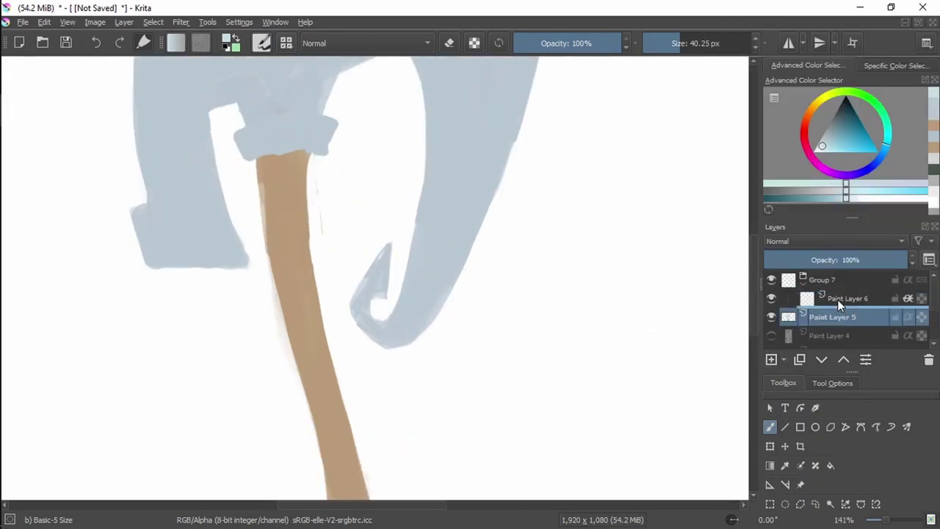
Step: Try to paint a light-blue highlight along the large blade's outer cutting edge
drag(488, 290, 400, 367)
key(ctrl+z)
scroll(487, 201, up, 5)
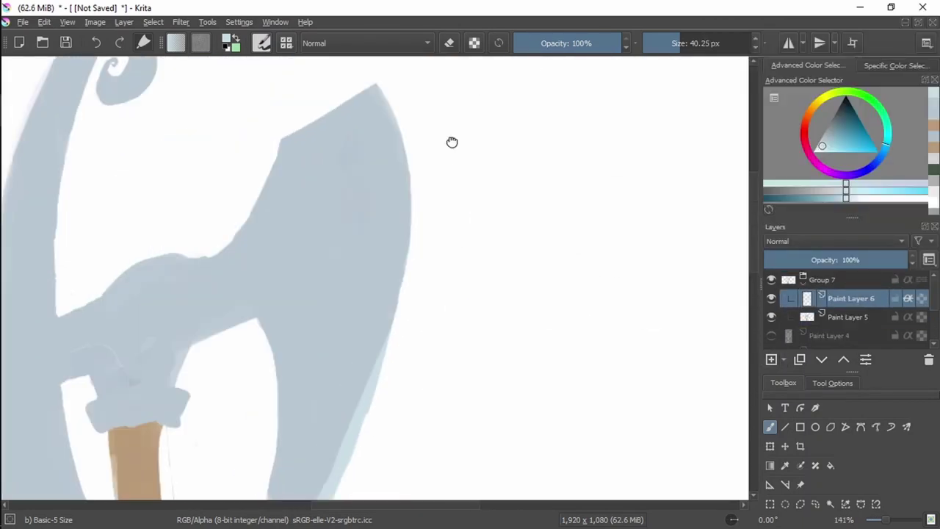
mouse_move(376, 107)
mouse_down()
mouse_move(407, 166)
mouse_move(324, 441)
mouse_up()
scroll(419, 262, down, 2)
scroll(419, 262, down, 4)
scroll(380, 294, up, 3)
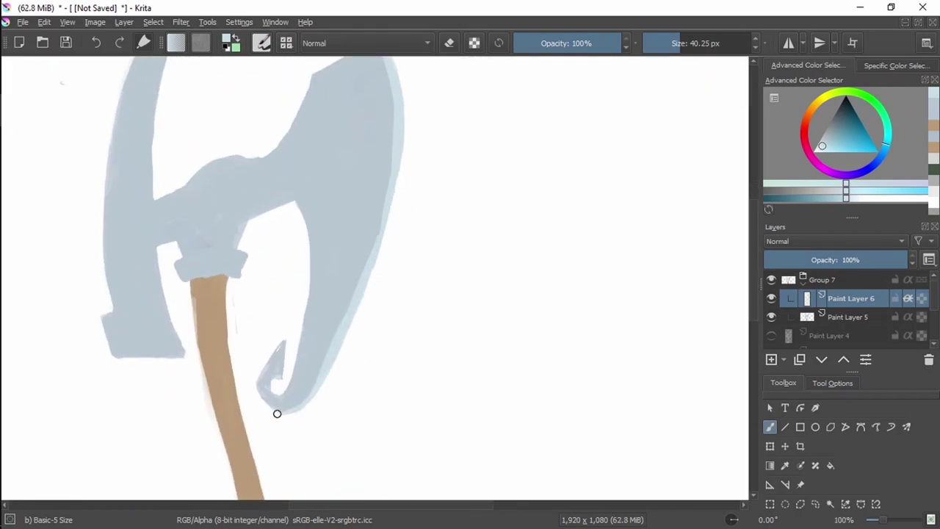
scroll(389, 140, up, 2)
key(ctrl+z)
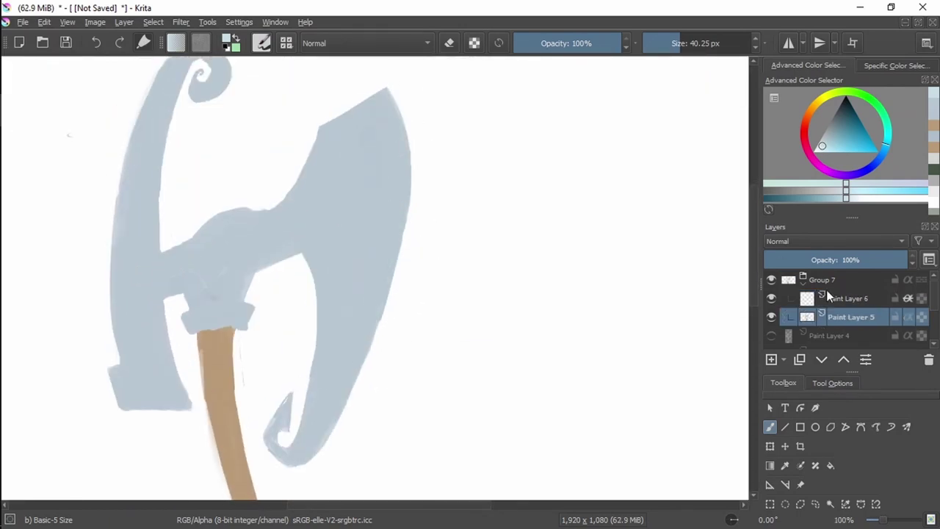
Step: On Paint Layer 6, paint a light-blue highlight along the outer cutting edges of both blades
click(830, 296)
mouse_move(379, 73)
mouse_down()
mouse_move(400, 275)
mouse_move(323, 448)
mouse_move(399, 119)
mouse_move(402, 240)
mouse_move(301, 445)
mouse_move(399, 140)
mouse_move(363, 375)
mouse_up()
key(ctrl+z)
key(ctrl+z)
key(ctrl+z)
key(ctrl+z)
mouse_move(389, 88)
mouse_down()
mouse_move(403, 218)
mouse_move(355, 388)
mouse_move(309, 455)
mouse_up()
mouse_move(306, 201)
mouse_down()
mouse_move(311, 218)
mouse_move(371, 218)
mouse_up()
mouse_move(184, 372)
mouse_down()
mouse_move(179, 350)
mouse_move(192, 381)
mouse_move(180, 278)
mouse_move(196, 164)
mouse_move(231, 93)
mouse_up()
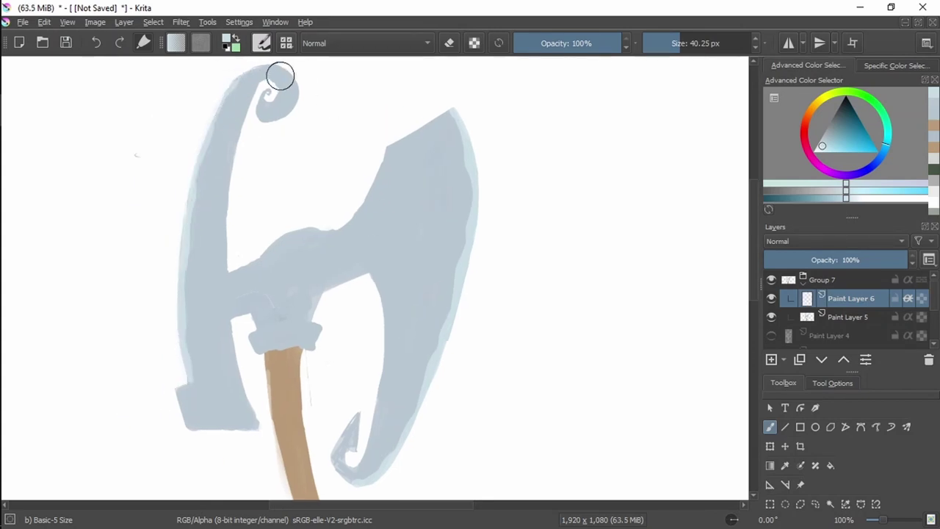
scroll(280, 76, up, 2)
scroll(284, 137, up, 3)
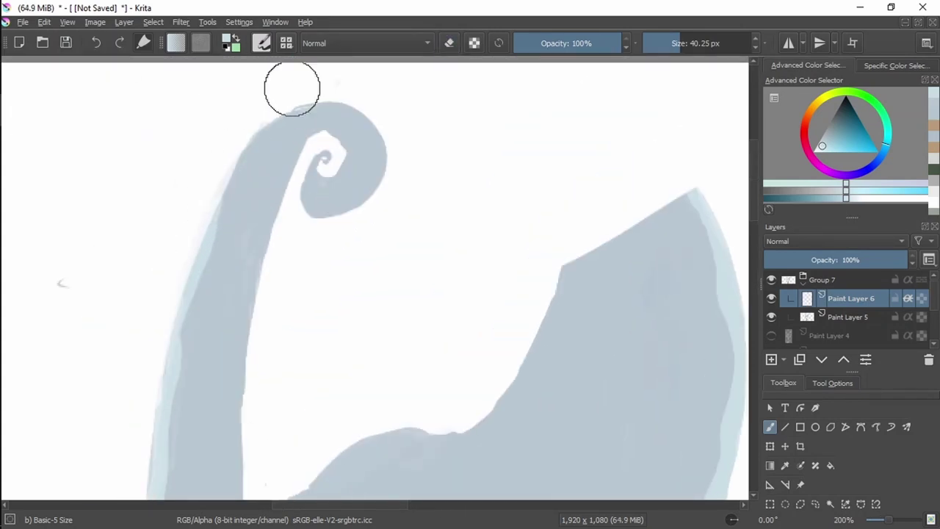
Step: Tint the top of the handle a warmer tan and paint a muted green gem at the collar's centre
scroll(395, 309, down, 3)
scroll(377, 340, up, 2)
ctrl+click(377, 353)
click(831, 141)
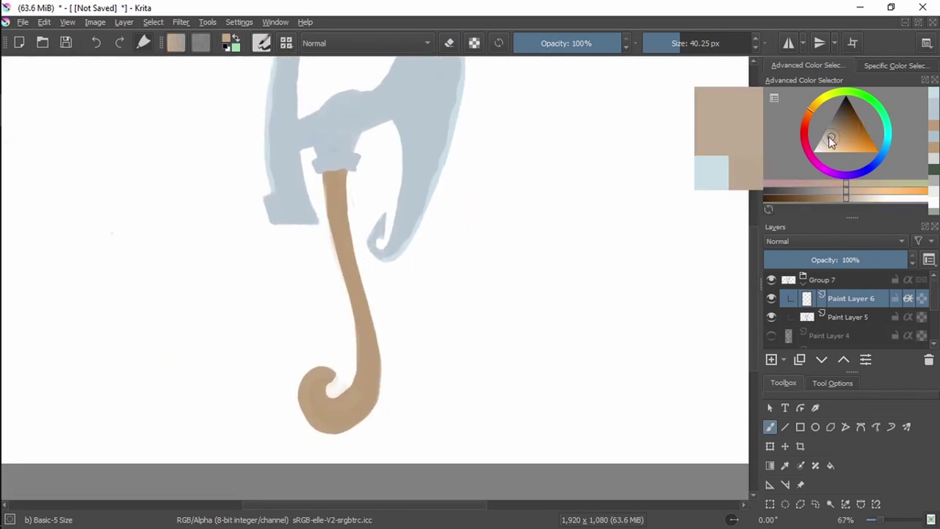
mouse_move(831, 138)
mouse_down()
mouse_move(886, 147)
mouse_move(346, 225)
mouse_move(829, 136)
mouse_up()
scroll(330, 183, up, 2)
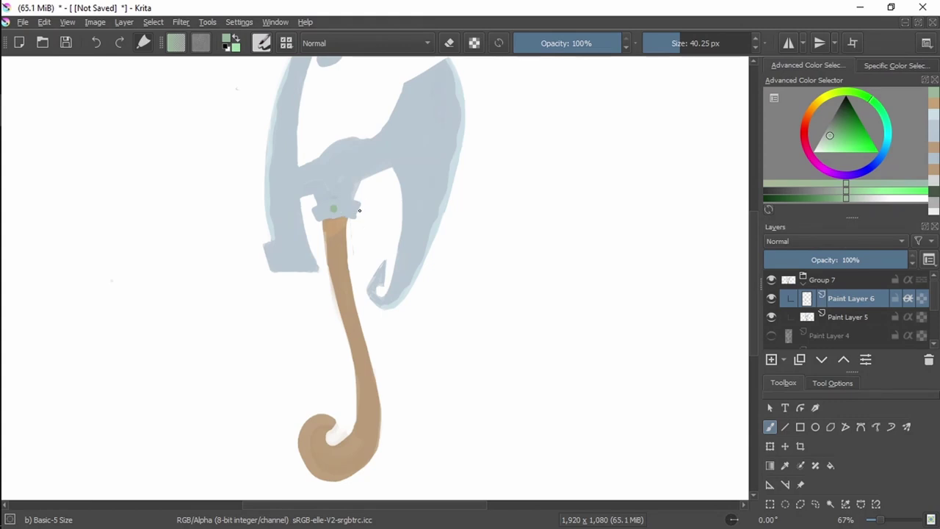
Step: On Paint Layer 5, paint small green gems on both sides of the collar and a larger one on top of the axe head
click(839, 329)
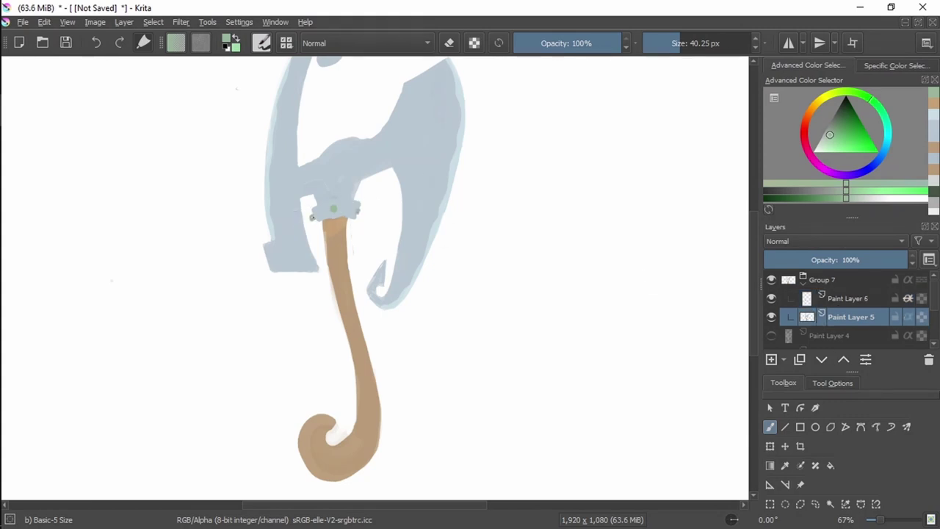
scroll(311, 261, up, 2)
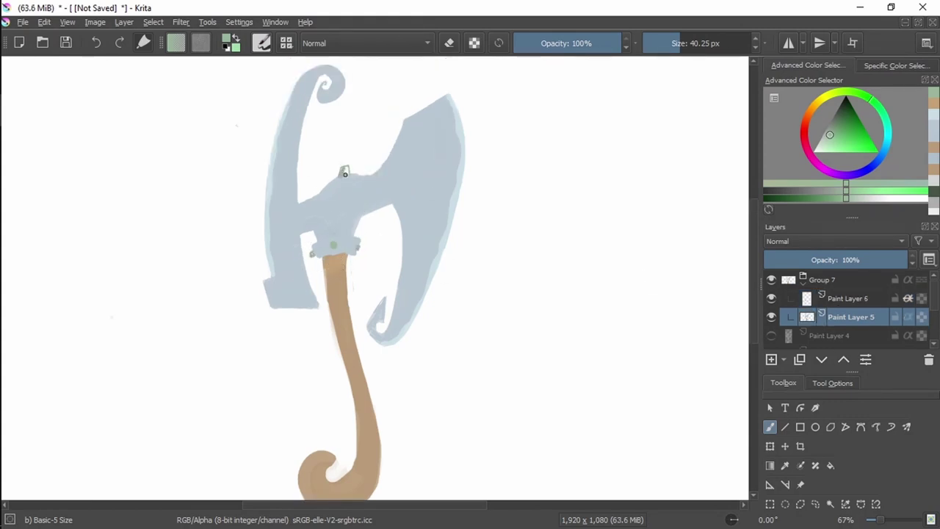
mouse_move(350, 174)
mouse_down()
mouse_move(401, 163)
mouse_move(367, 176)
mouse_up()
ctrl+click(337, 247)
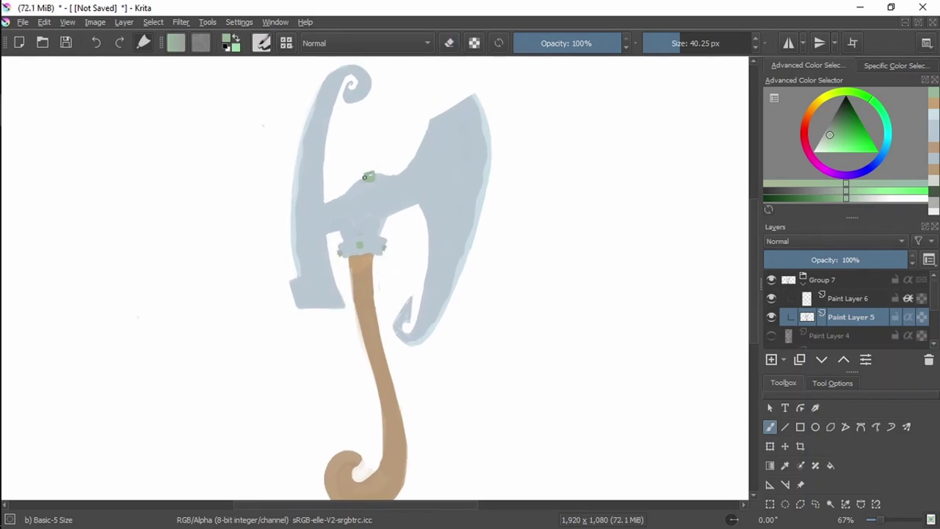
scroll(383, 167, up, 3)
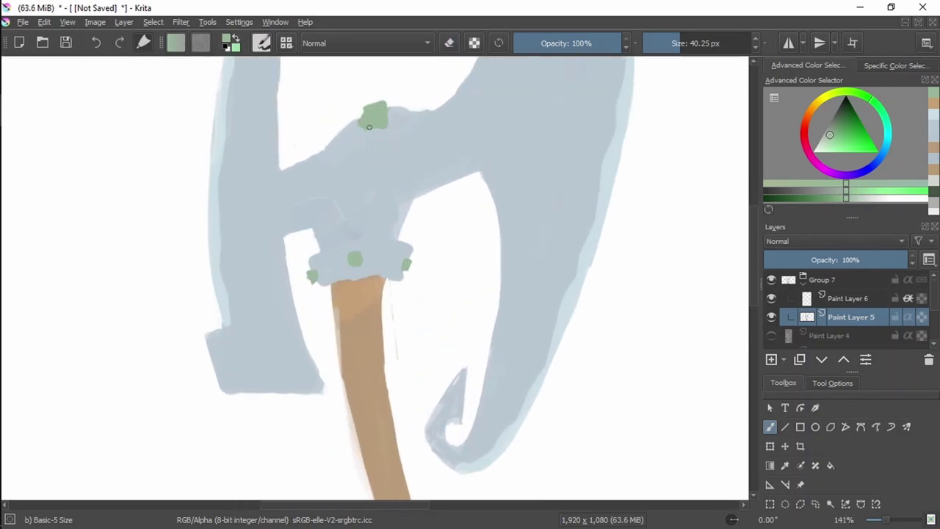
drag(367, 137, 471, 120)
Step: Choose a dark blue-violet based on the blade color and switch to Paint Layer 6
ctrl+click(496, 181)
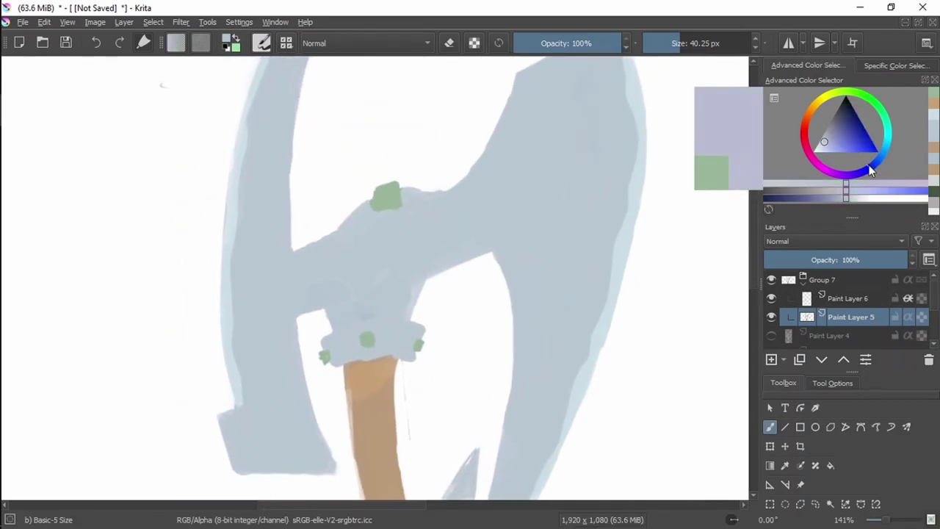
mouse_move(382, 244)
mouse_down()
mouse_move(376, 269)
mouse_move(383, 231)
mouse_up()
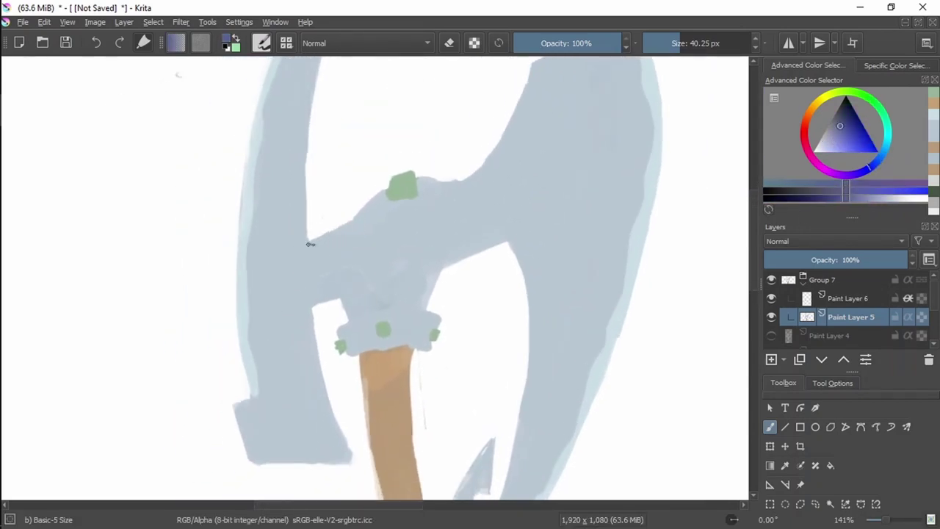
key(Page_Up)
Step: Try dark violet shading along the contours where the axe head joins the blades and collar
drag(308, 244, 366, 203)
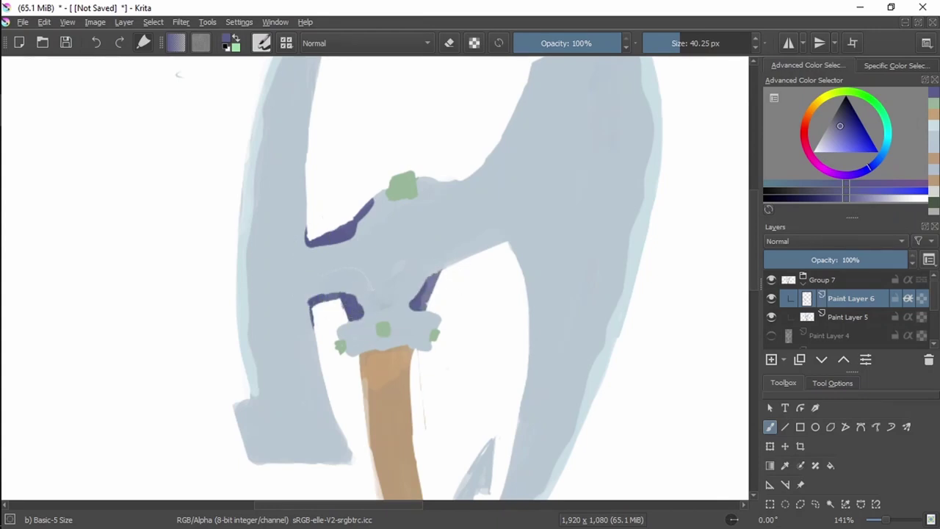
key(ctrl+z)
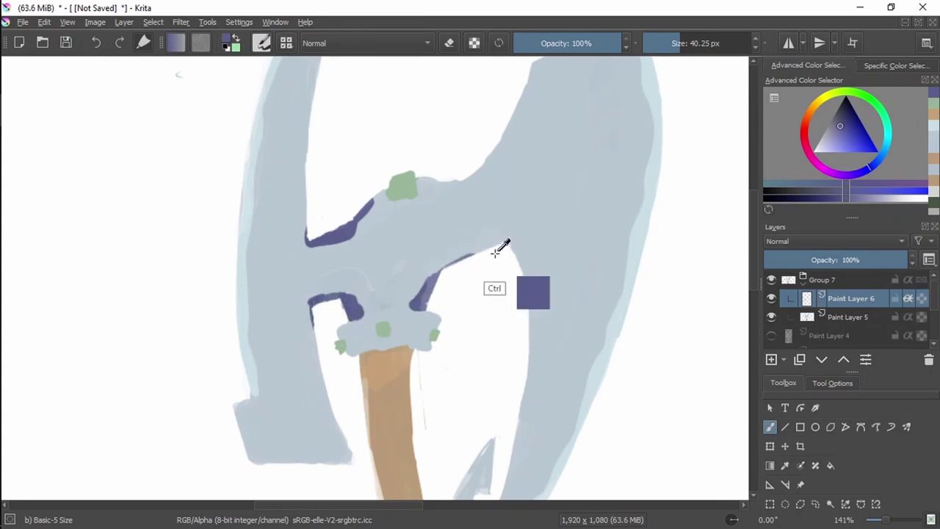
key(ctrl+z)
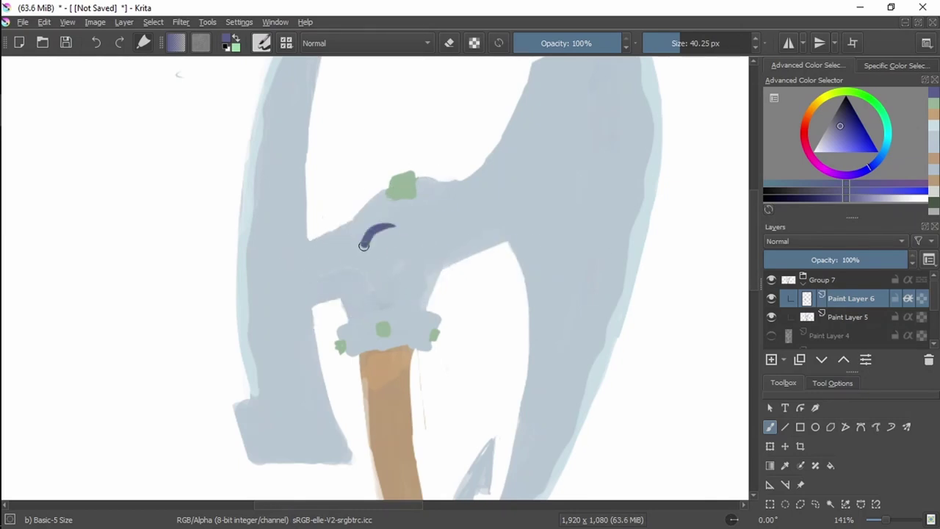
Step: Try to draw a dark violet oval outline at the centre of the axe head
mouse_move(364, 246)
mouse_down()
mouse_move(383, 272)
mouse_move(410, 248)
mouse_up()
key(ctrl+z)
key(ctrl+z)
drag(365, 272, 418, 237)
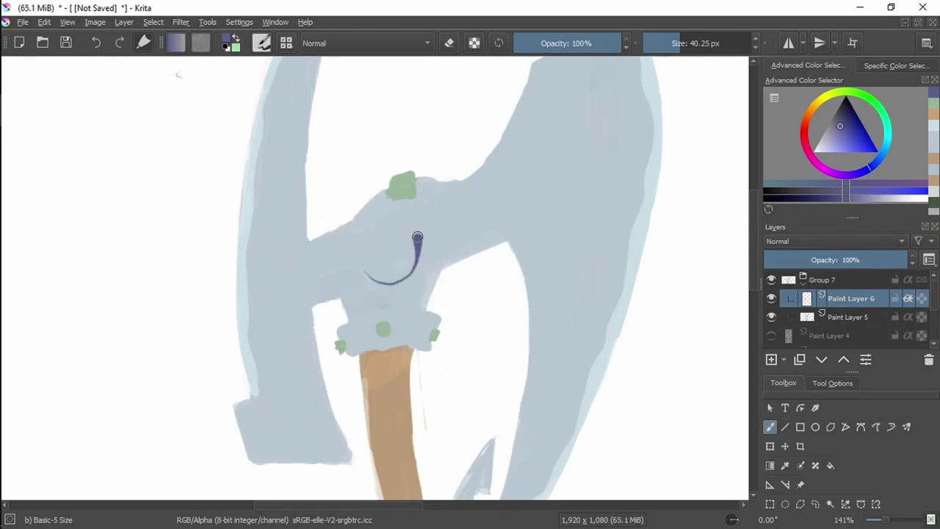
key(ctrl+z)
key(ctrl+z)
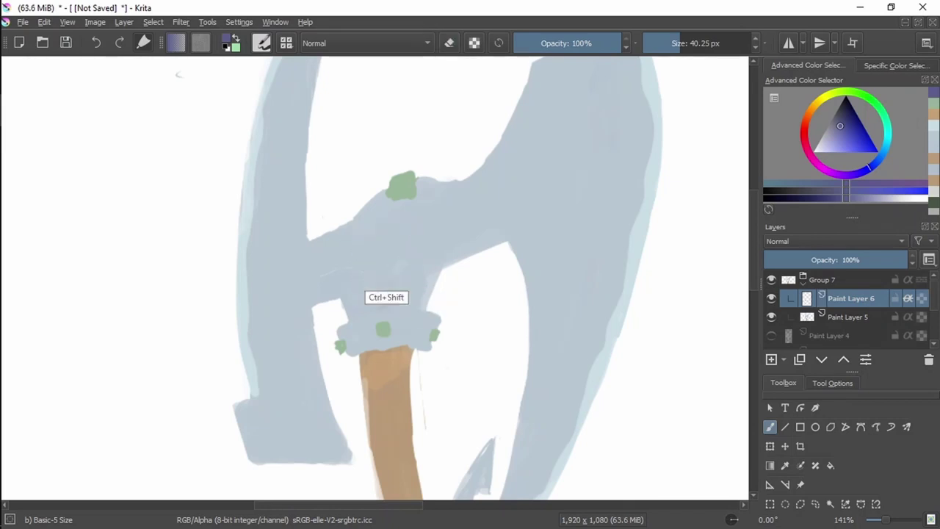
mouse_move(366, 266)
mouse_down()
mouse_move(405, 282)
mouse_move(396, 213)
mouse_move(360, 264)
mouse_up()
key(ctrl+z)
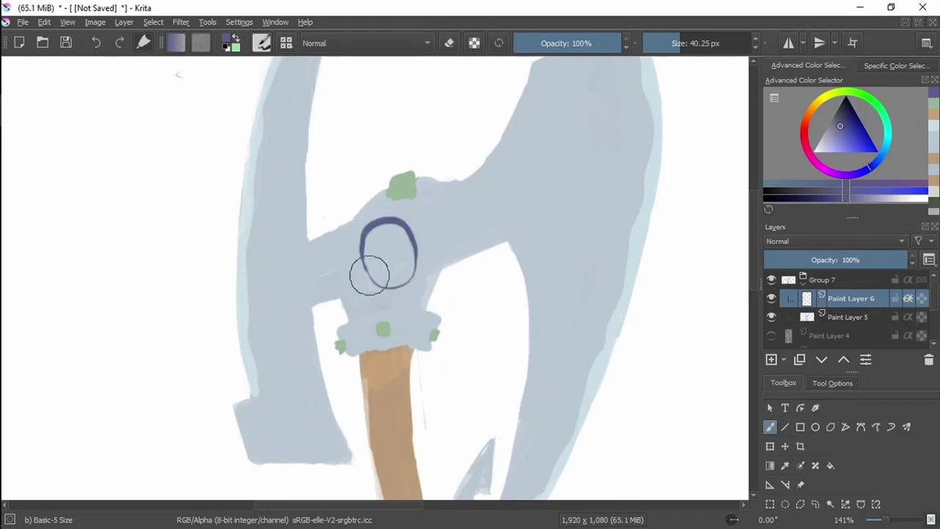
key(ctrl+z)
Step: Draw a tapered dark violet plaque with a small skull and a light looped symbol at the axe head's centre
mouse_move(405, 219)
mouse_down()
mouse_move(382, 222)
mouse_move(410, 226)
mouse_move(371, 233)
mouse_move(403, 227)
mouse_move(413, 256)
mouse_move(354, 244)
mouse_move(370, 229)
mouse_move(341, 237)
mouse_move(378, 224)
mouse_move(411, 229)
mouse_move(385, 221)
mouse_move(413, 217)
mouse_move(375, 221)
mouse_up()
key(ctrl+z)
key(ctrl+z)
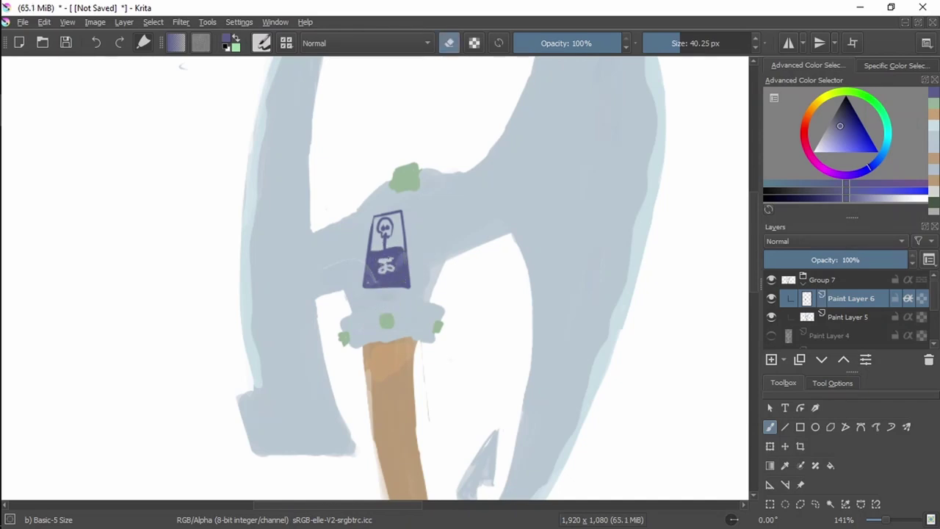
scroll(400, 270, up, 4)
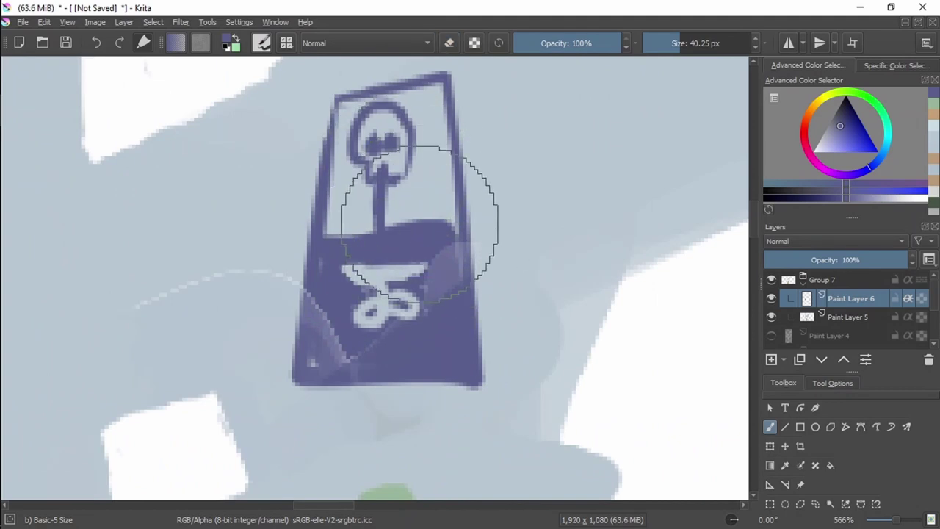
scroll(432, 283, down, 6)
scroll(432, 283, up, 2)
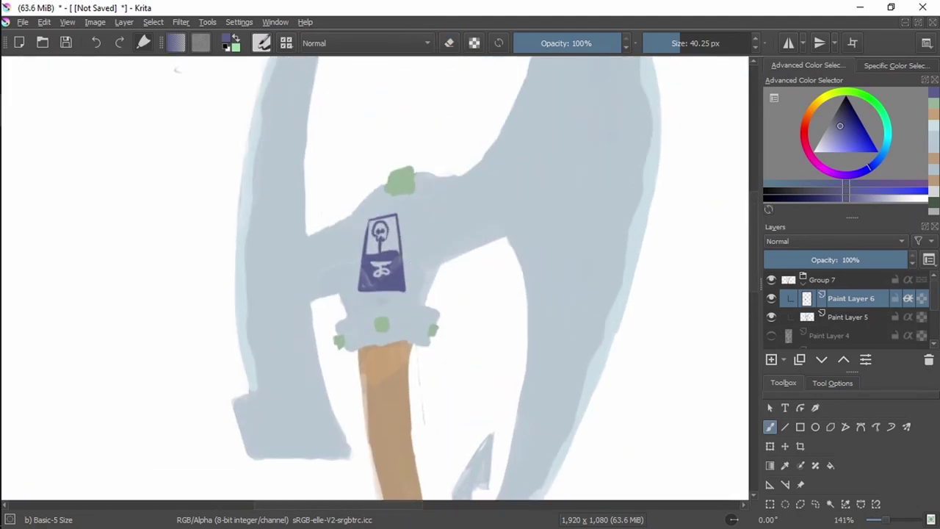
Step: Try extra dark violet strokes around the plaque on the axe head
key(ctrl+z)
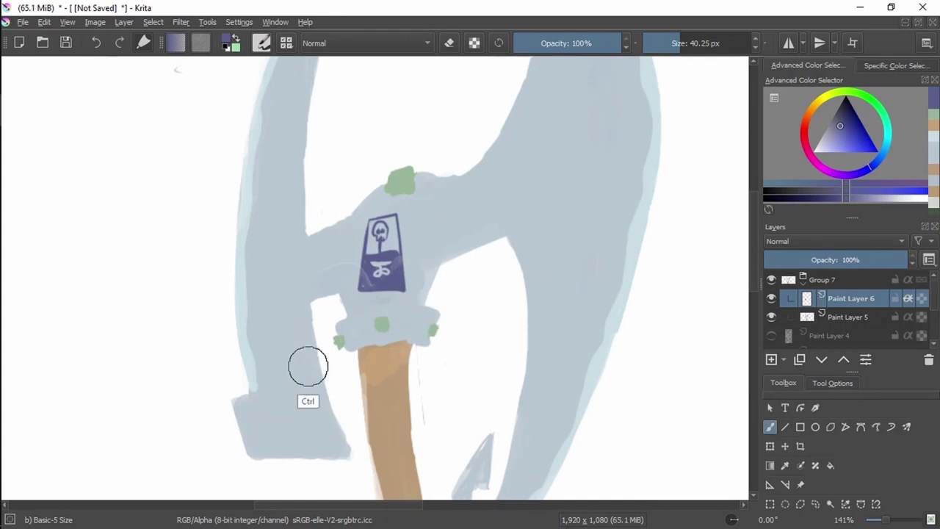
mouse_move(265, 440)
mouse_down()
mouse_move(258, 411)
mouse_move(265, 440)
mouse_up()
drag(425, 228, 415, 257)
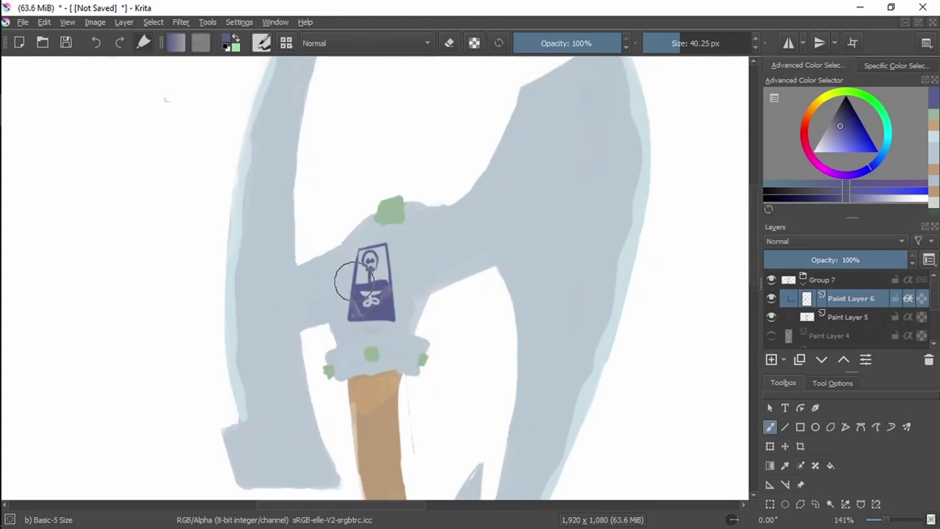
mouse_move(369, 325)
mouse_down()
mouse_move(392, 254)
mouse_move(363, 240)
mouse_up()
key(ctrl+z)
scroll(371, 243, up, 4)
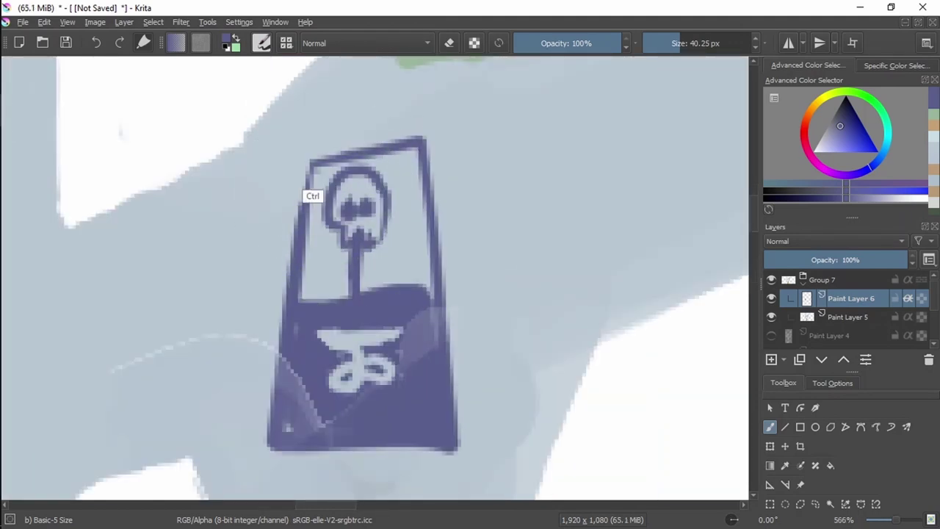
scroll(507, 330, down, 8)
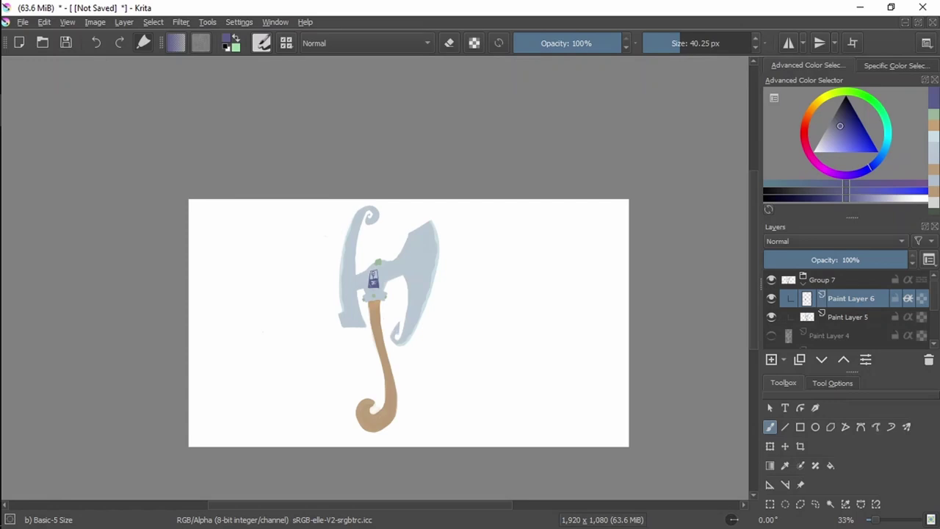
Step: Copy the violet skull plaque with a rectangular selection, paste it onto its own layer, and clear the selection
scroll(375, 279, up, 8)
mouse_move(357, 235)
mouse_down()
mouse_move(450, 125)
mouse_move(387, 258)
mouse_up()
drag(434, 142, 277, 384)
key(ctrl+c)
key(ctrl+v)
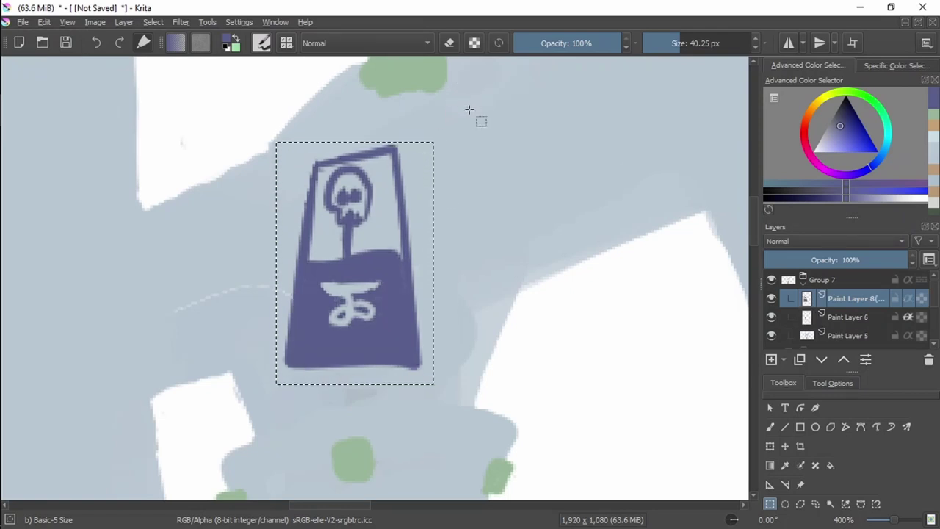
key(ctrl+shift+a)
key(b)
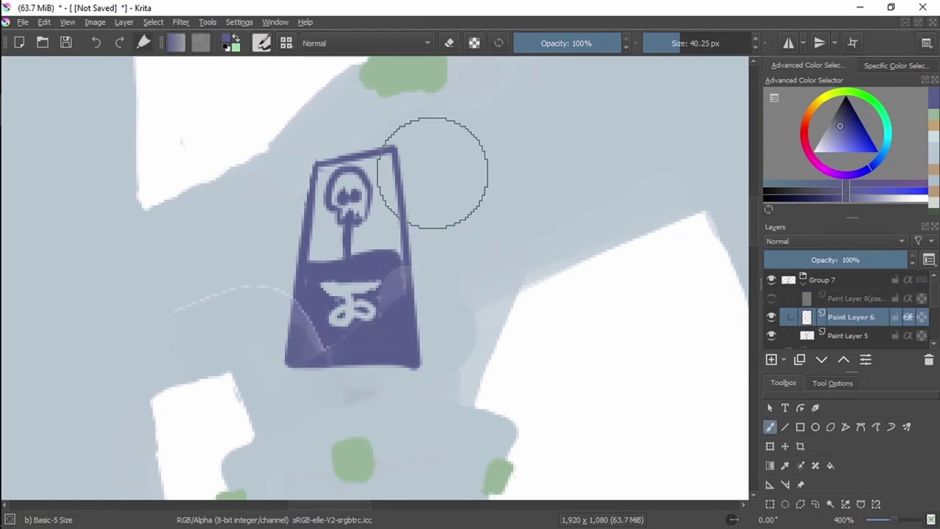
Step: Paint over the original plaque on Paint Layer 6 with the axe head's blue-grey, and show and select the pasted plaque layer
ctrl+click(441, 169)
mouse_move(382, 169)
mouse_down()
mouse_move(336, 168)
mouse_move(345, 345)
mouse_up()
click(772, 298)
click(845, 297)
Step: Draw a larger dark violet frame around the skull plaque on the pasted layer and clean up its edges with the eraser
ctrl+click(309, 308)
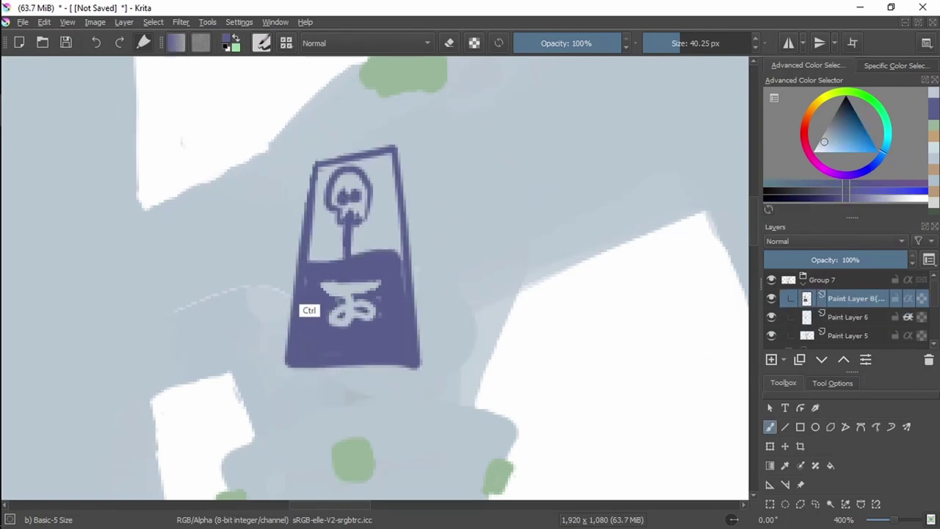
mouse_move(273, 217)
mouse_down()
mouse_move(283, 367)
mouse_move(300, 143)
mouse_move(417, 367)
mouse_up()
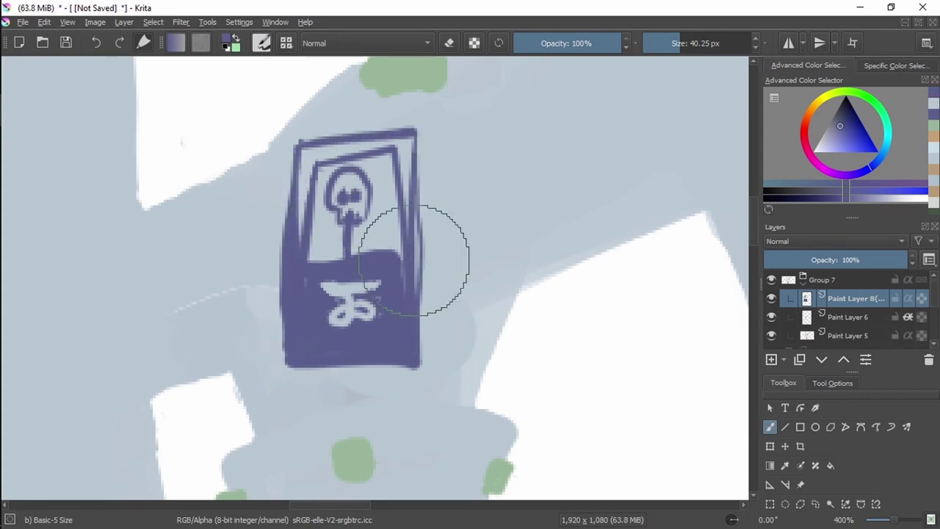
key(e)
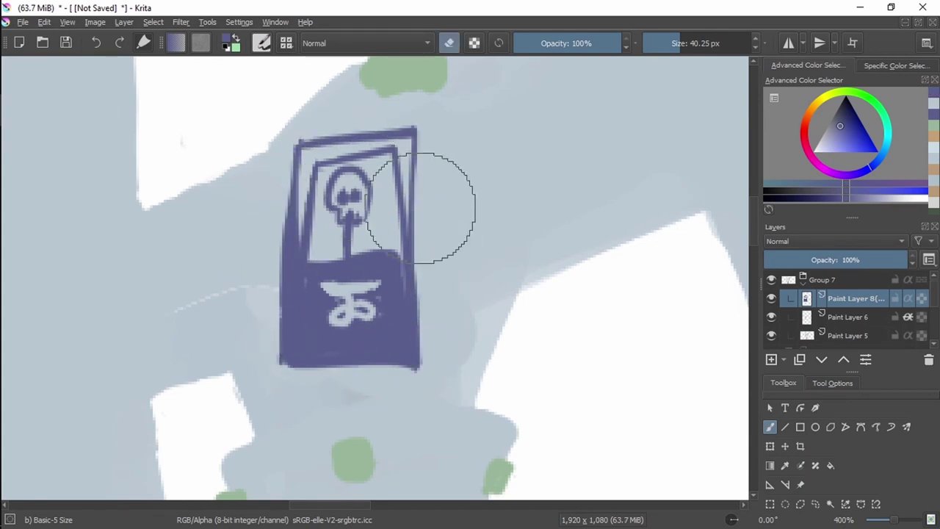
key(minus)
key(e)
scroll(432, 206, up, 5)
scroll(329, 140, down, 2)
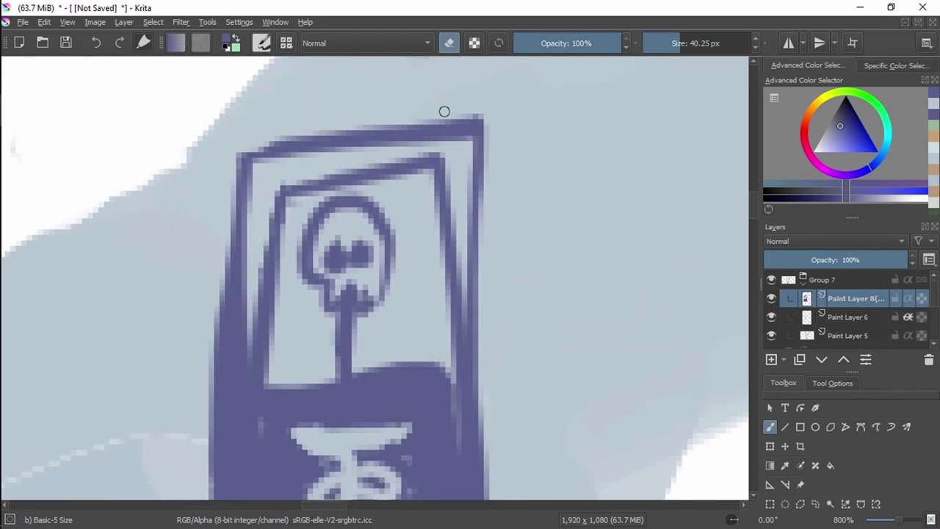
scroll(443, 109, up, 2)
scroll(496, 259, down, 5)
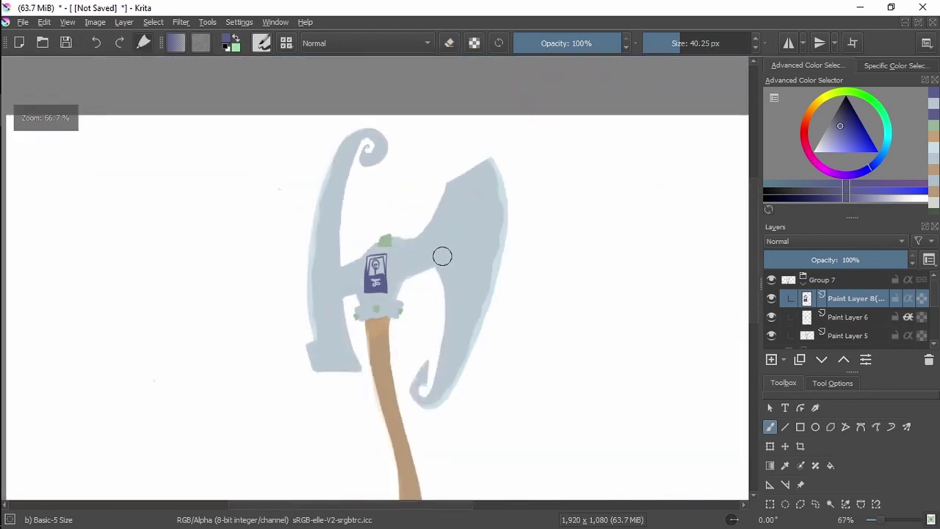
Step: Trim the green gem on top of the axe head to a thin cap by covering its lower part with blue-grey
scroll(441, 256, up, 3)
ctrl+click(441, 169)
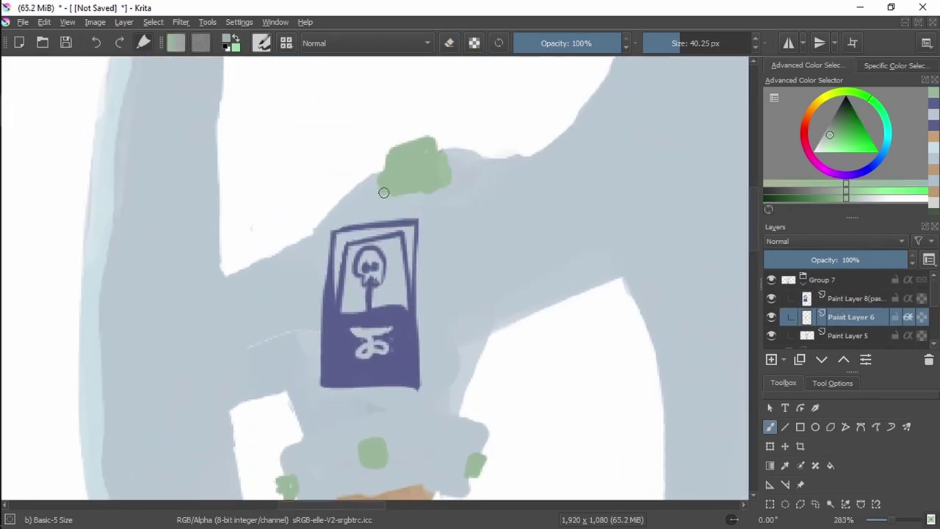
key(Page_Down)
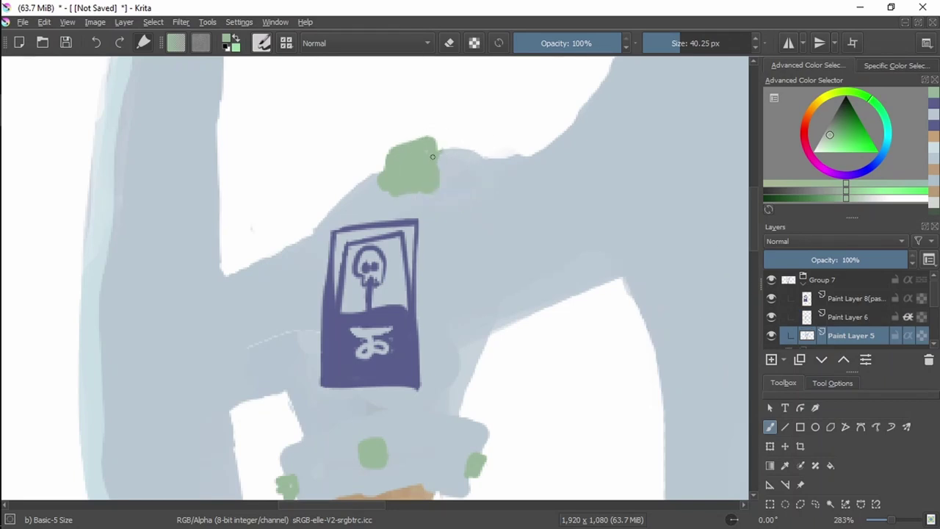
mouse_move(436, 185)
mouse_down()
mouse_move(405, 185)
mouse_move(458, 185)
mouse_move(405, 174)
mouse_up()
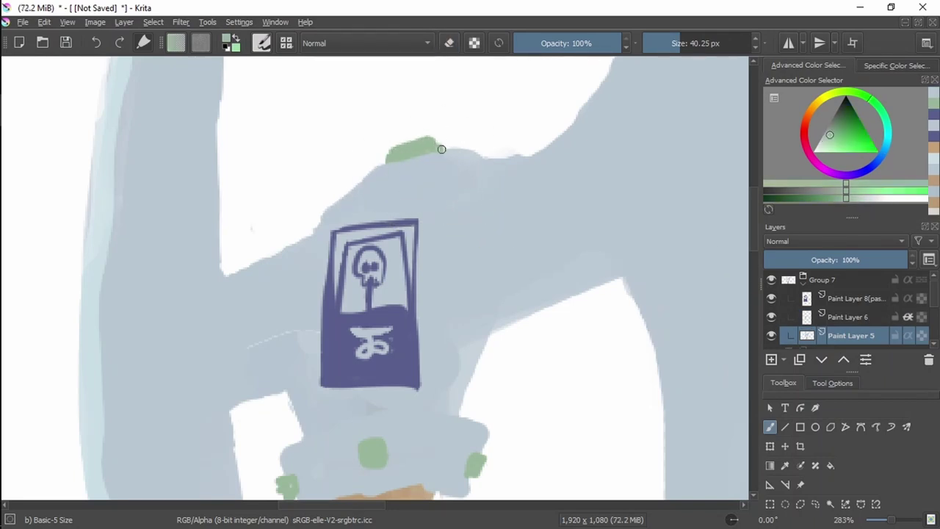
scroll(412, 225, down, 4)
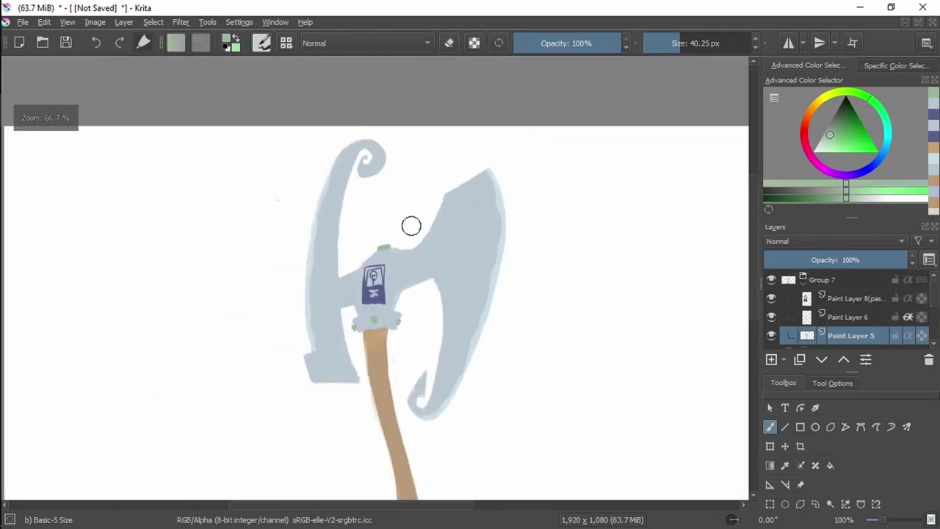
Step: Fill in and smooth the curled lower tip of the large blade with blue-grey on Paint Layer 5
scroll(387, 319, up, 5)
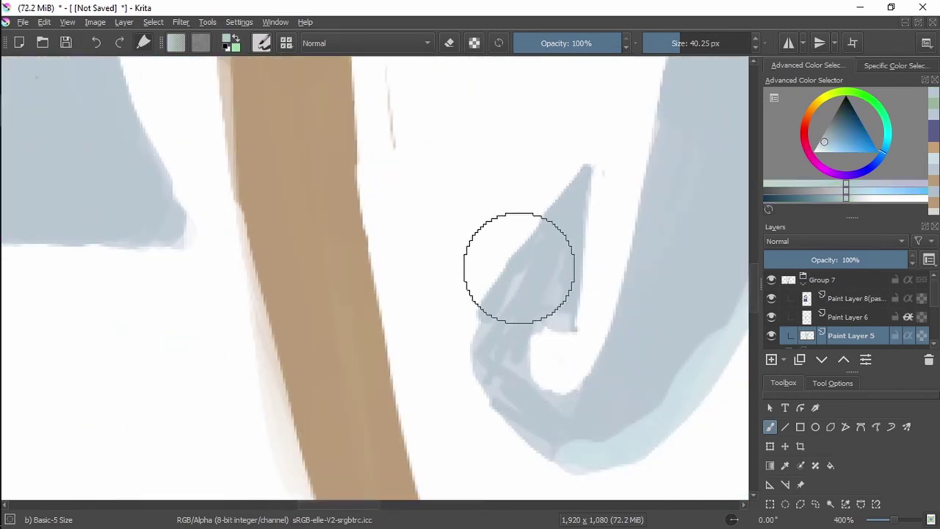
mouse_move(507, 315)
mouse_down()
mouse_move(487, 329)
mouse_move(531, 414)
mouse_up()
mouse_move(516, 335)
mouse_down()
mouse_move(561, 307)
mouse_move(528, 342)
mouse_up()
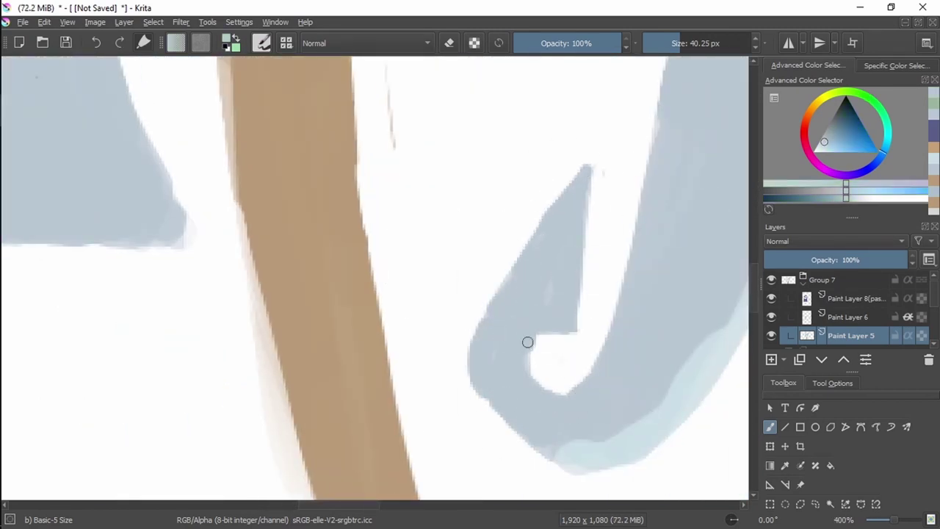
mouse_move(509, 269)
mouse_down()
mouse_move(553, 248)
mouse_move(543, 318)
mouse_move(558, 276)
mouse_move(493, 338)
mouse_move(513, 333)
mouse_move(531, 383)
mouse_up()
ctrl+click(530, 382)
mouse_move(483, 355)
mouse_down()
mouse_move(497, 385)
mouse_move(539, 403)
mouse_move(507, 405)
mouse_up()
Step: Erase rough paint along the handle's edge just below the collar
drag(419, 190, 388, 488)
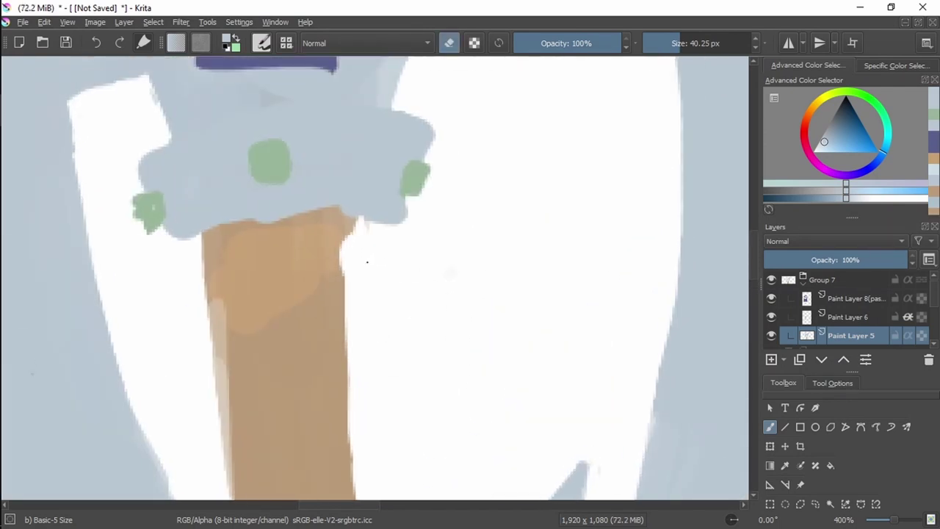
ctrl+click(315, 290)
scroll(434, 282, down, 5)
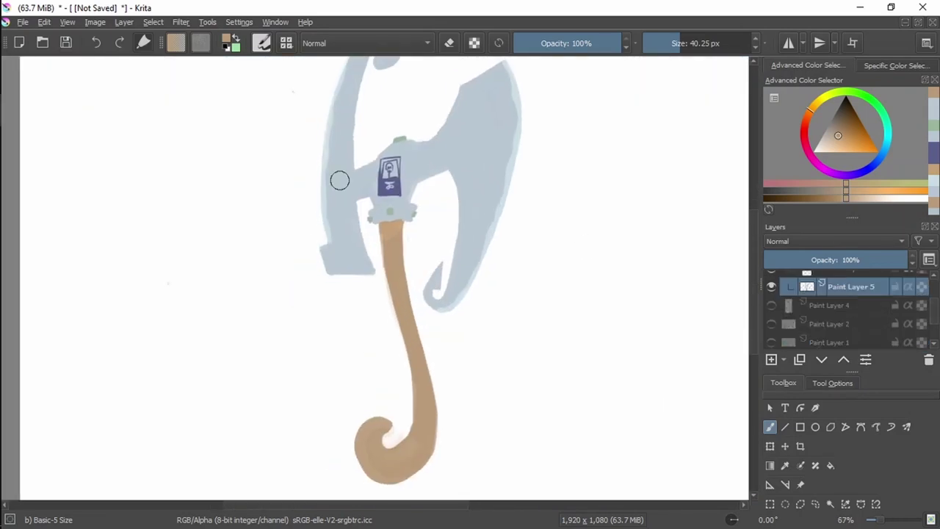
Step: Switch to the browser and examine the battle ax image results, including the 16th Century German Silver Battle Axe, for reference
key(alt+Tab)
click(394, 22)
key(Right)
key(Right)
key(Right)
key(Right)
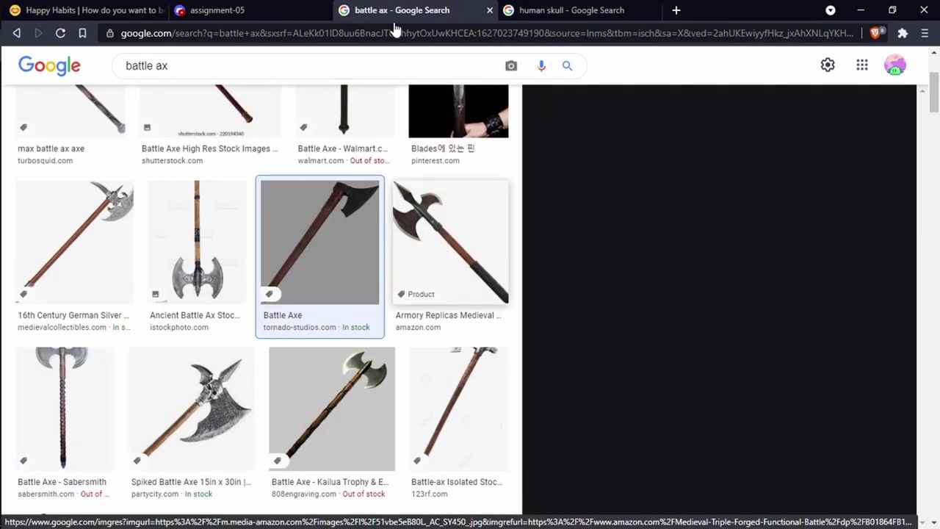
key(Left)
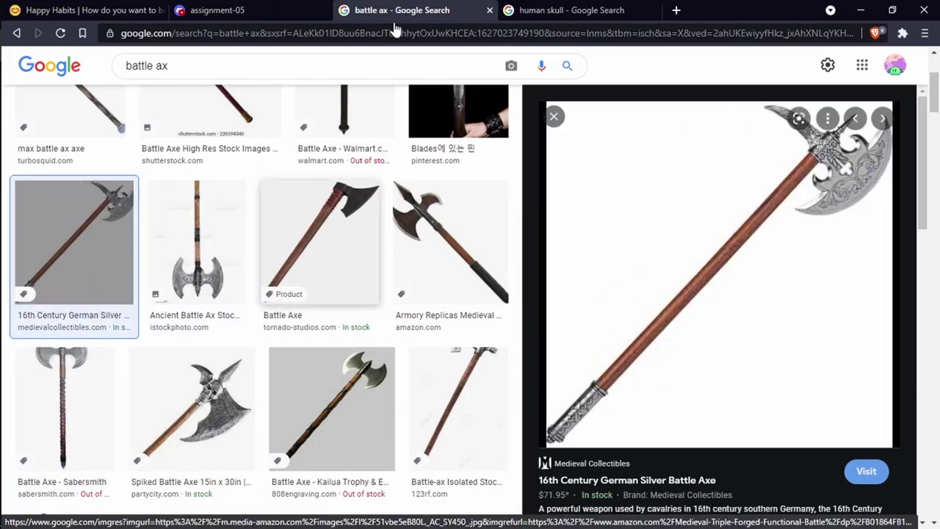
key(alt+Tab)
Step: Paint a pointed brown spike on top of the axe head in place of the green cap and erase stray specks beside it
scroll(409, 283, up, 6)
mouse_move(378, 263)
mouse_down()
mouse_move(424, 240)
mouse_move(422, 207)
mouse_move(386, 246)
mouse_move(419, 177)
mouse_move(414, 204)
mouse_move(395, 200)
mouse_move(409, 195)
mouse_move(371, 280)
mouse_move(385, 245)
mouse_move(439, 242)
mouse_move(414, 143)
mouse_move(405, 178)
mouse_up()
key(ctrl+z)
ctrl+click(370, 279)
ctrl+click(429, 245)
key(ctrl+z)
drag(410, 144, 450, 256)
key(ctrl+shift+z)
ctrl+click(448, 257)
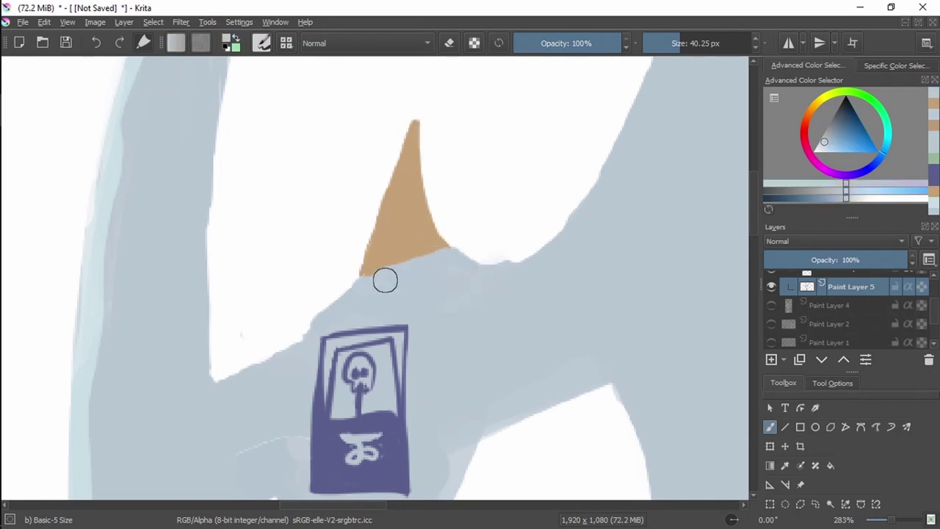
key(e)
drag(253, 329, 264, 352)
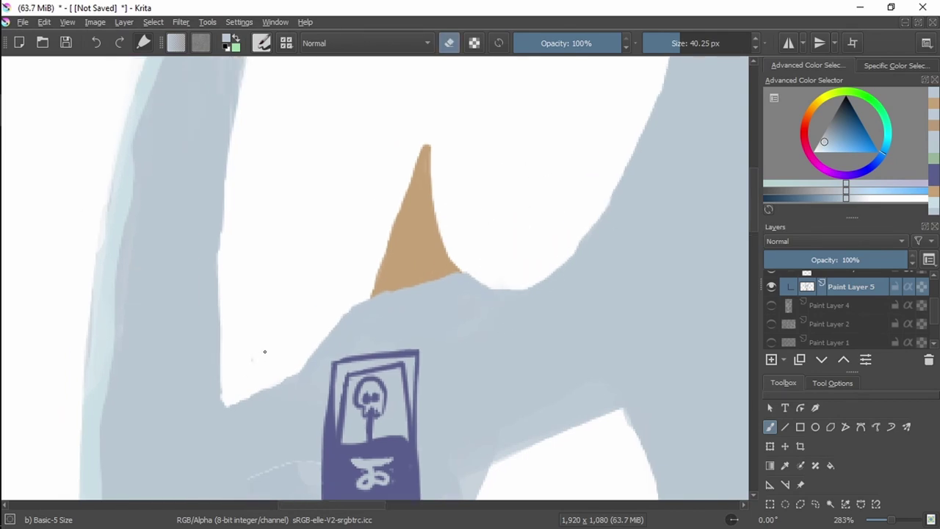
Step: Thicken and smooth the outer contour of the narrow blade's curled upper tip with blue-grey
scroll(420, 194, up, 5)
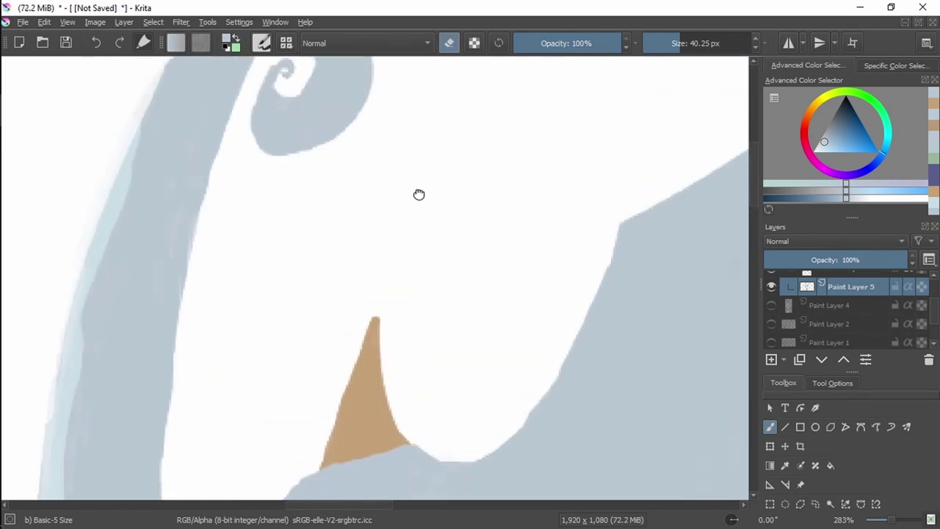
key(e)
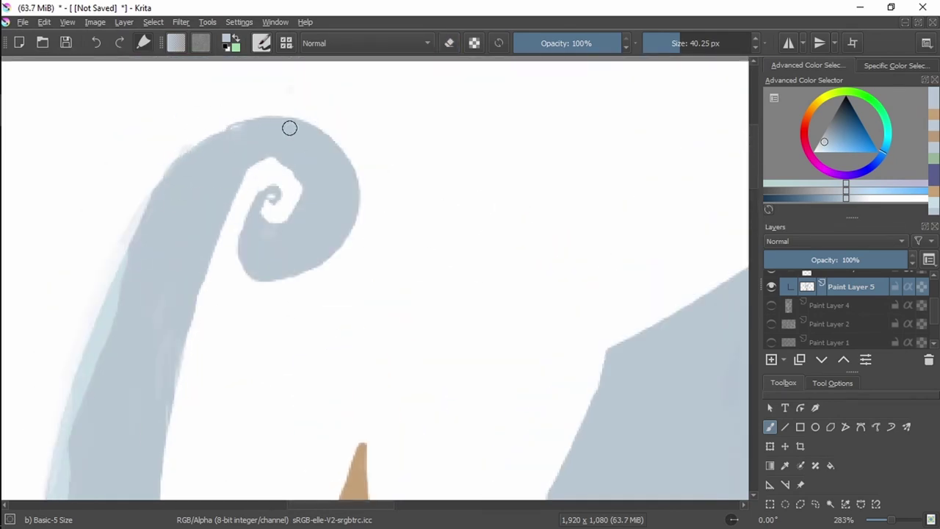
ctrl+click(283, 125)
mouse_move(172, 174)
mouse_down()
mouse_move(283, 113)
mouse_move(349, 165)
mouse_up()
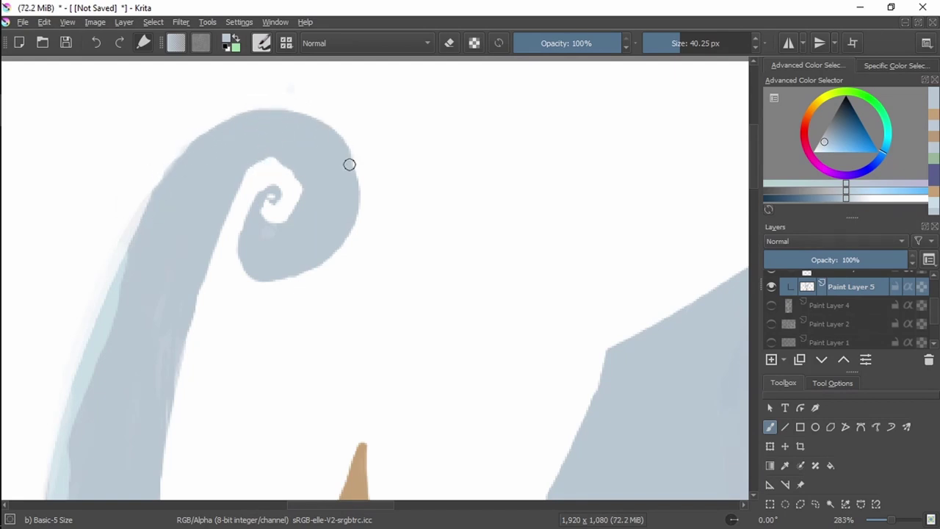
scroll(403, 237, down, 5)
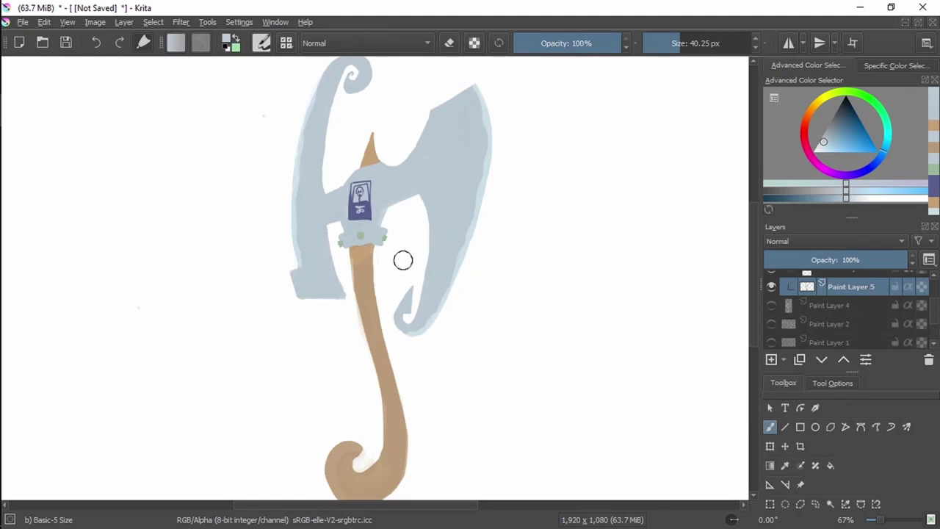
Step: Round out the brown spike's side and tidy its base where it meets the axe head
scroll(403, 260, up, 5)
ctrl+click(294, 164)
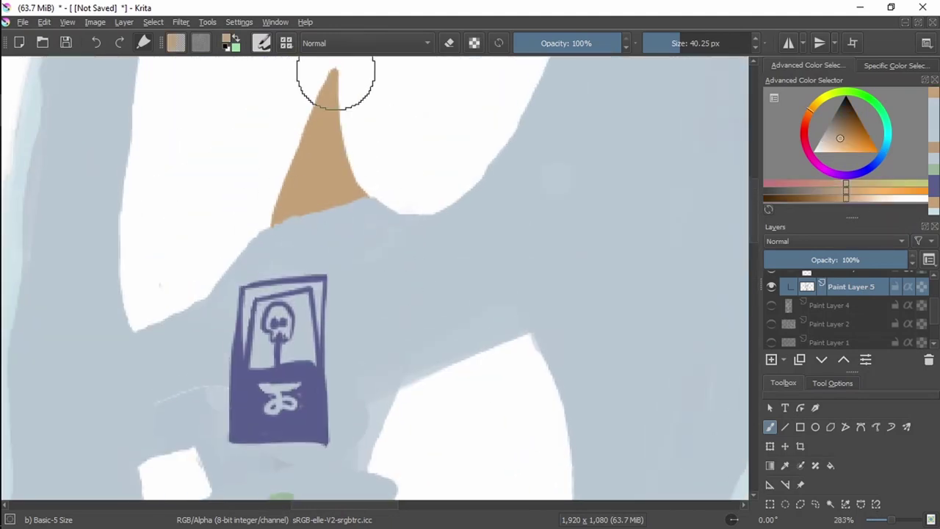
drag(303, 122, 319, 91)
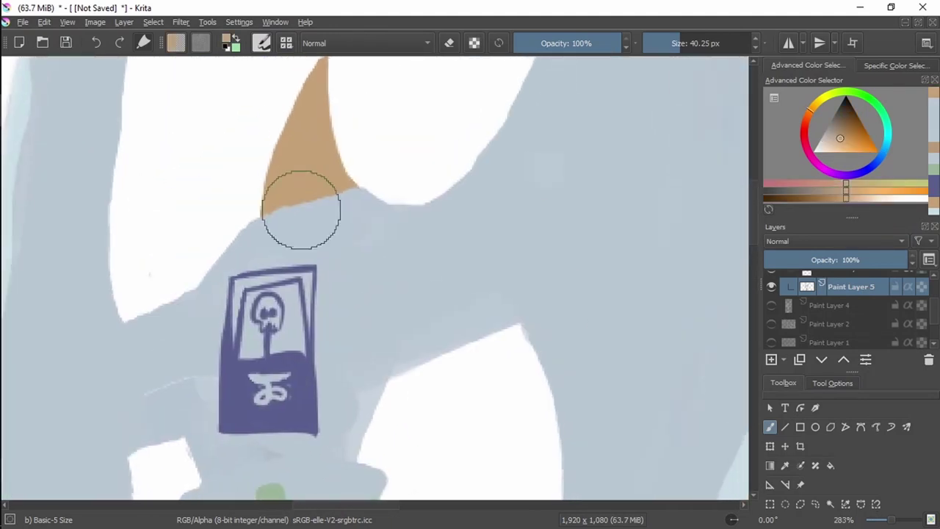
ctrl+click(279, 212)
scroll(243, 241, down, 7)
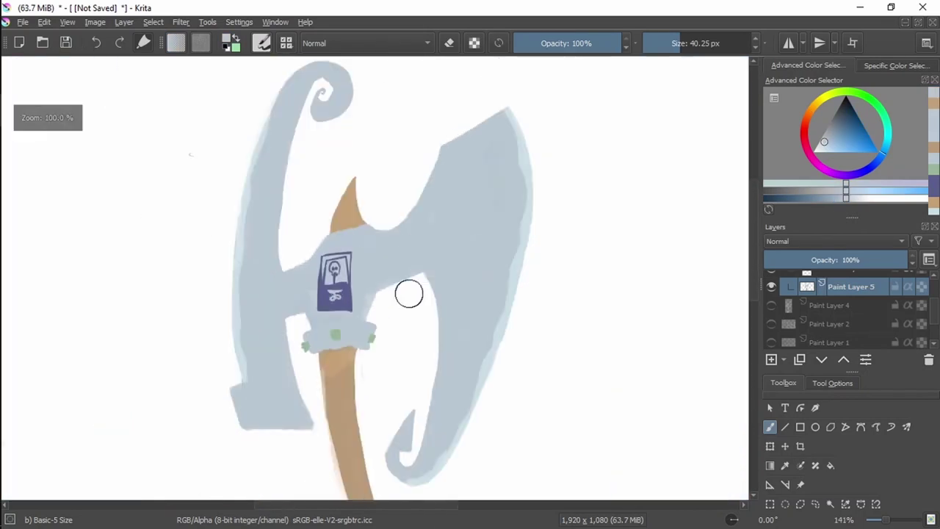
Step: Unlock and select Paint Layer 3, the white backdrop layer, checking it by toggling layer visibility
scroll(845, 316, down, 2)
click(831, 338)
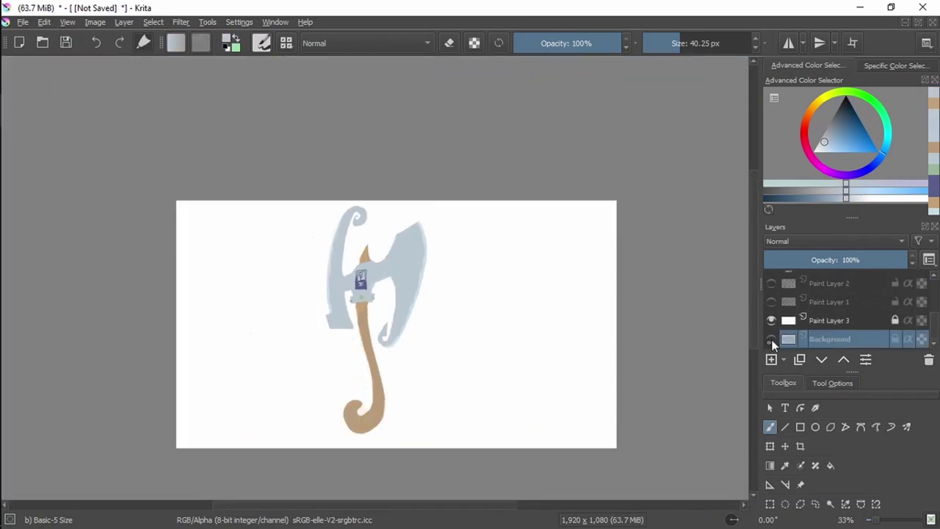
click(771, 321)
click(771, 320)
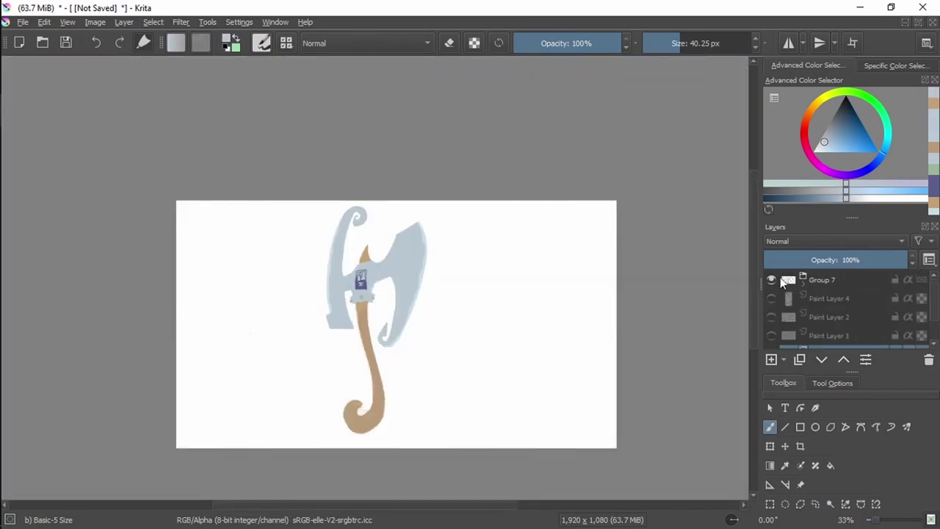
click(772, 339)
Step: Try filling the white backdrop with a very pale magenta tint
drag(886, 118, 823, 170)
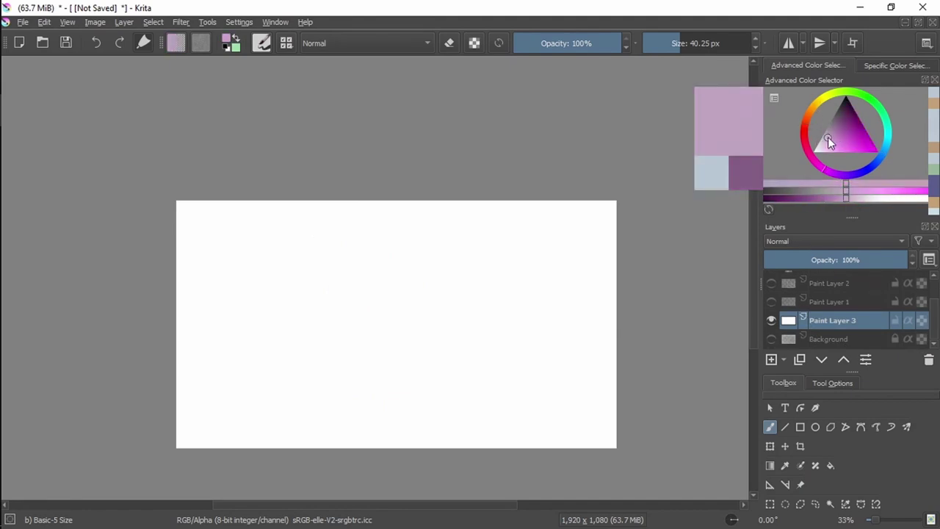
click(818, 143)
key(f)
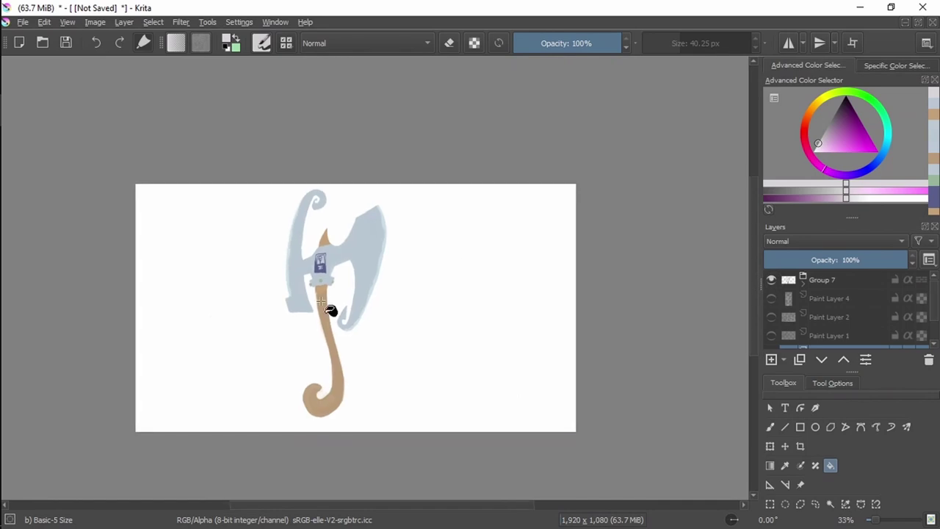
Step: Try a large brown circle outline around the axe on the backdrop, using the handle's sampled colour
ctrl+click(330, 311)
key(b)
key(1)
scroll(411, 220, left, 5)
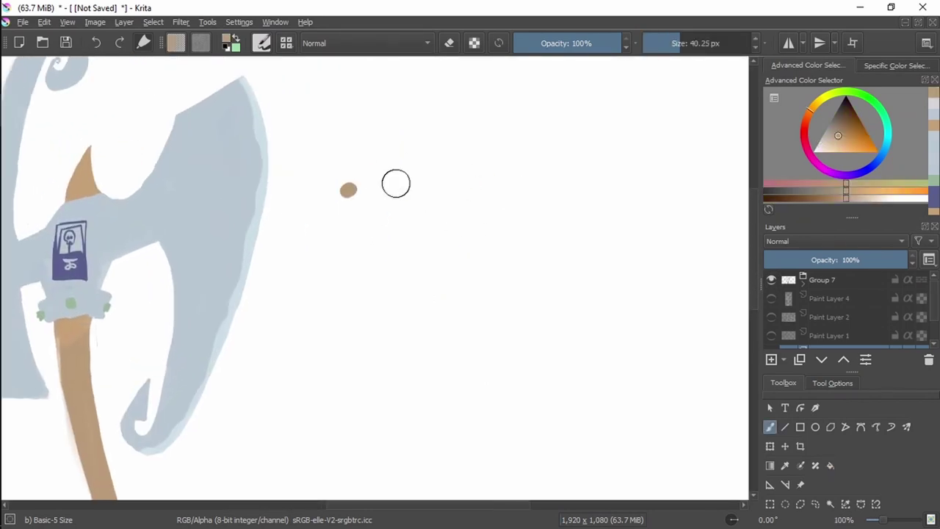
key(minus)
key(minus)
key(minus)
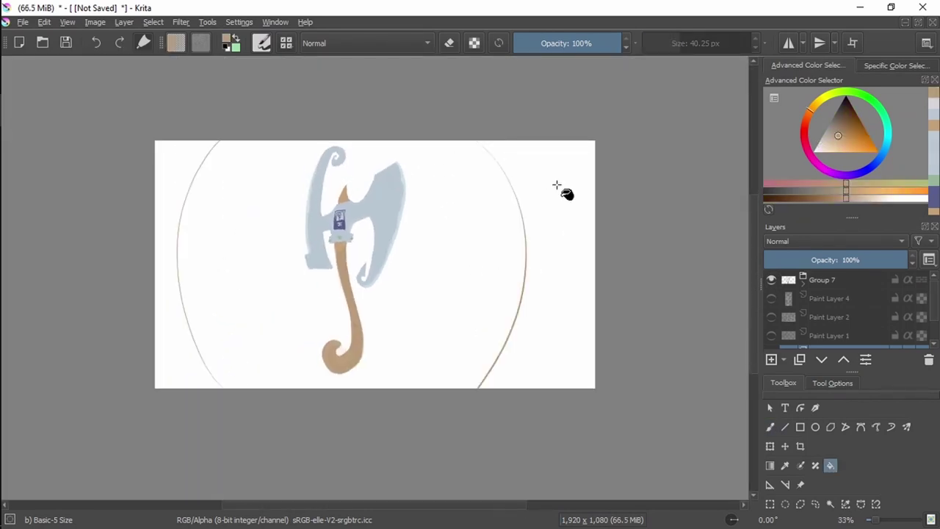
click(830, 504)
click(449, 319)
key(b)
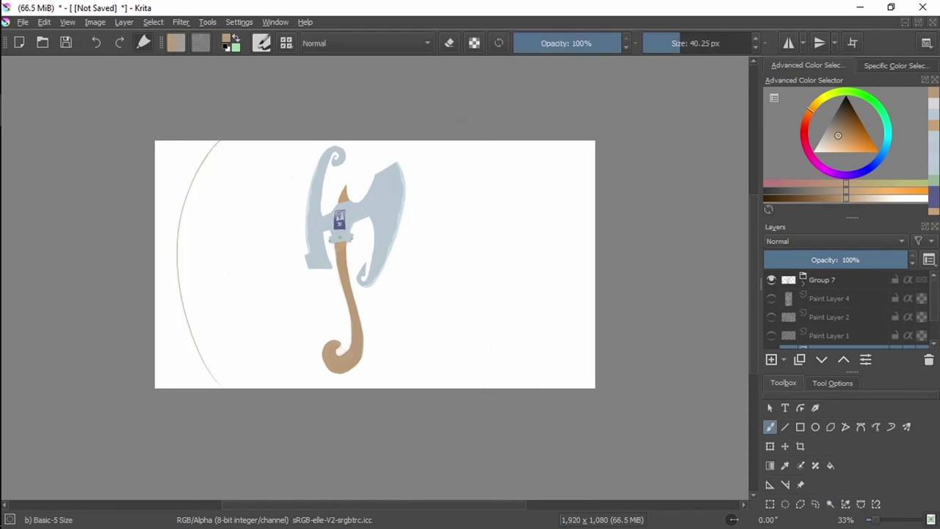
Step: Outline a large purple oval around the axe on the backdrop and move the axe group slightly to the right
click(825, 169)
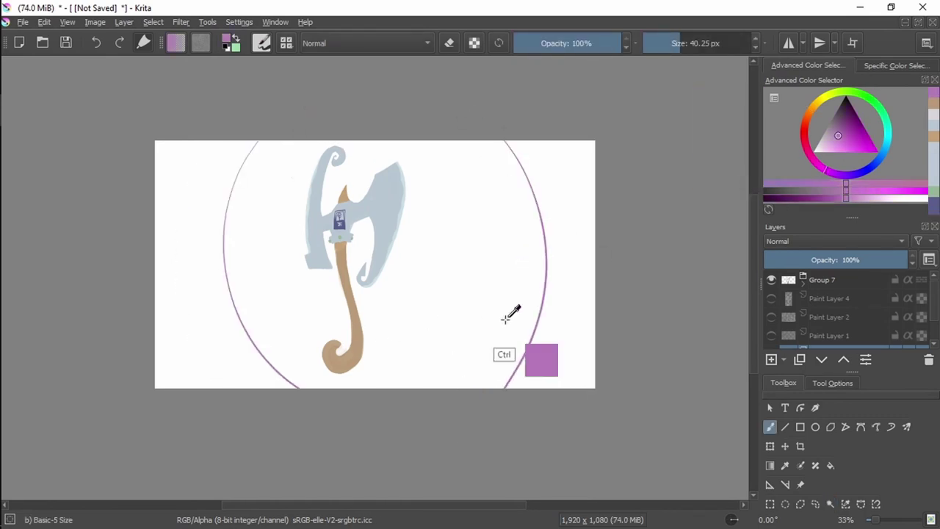
key(t)
drag(475, 145, 504, 148)
key(b)
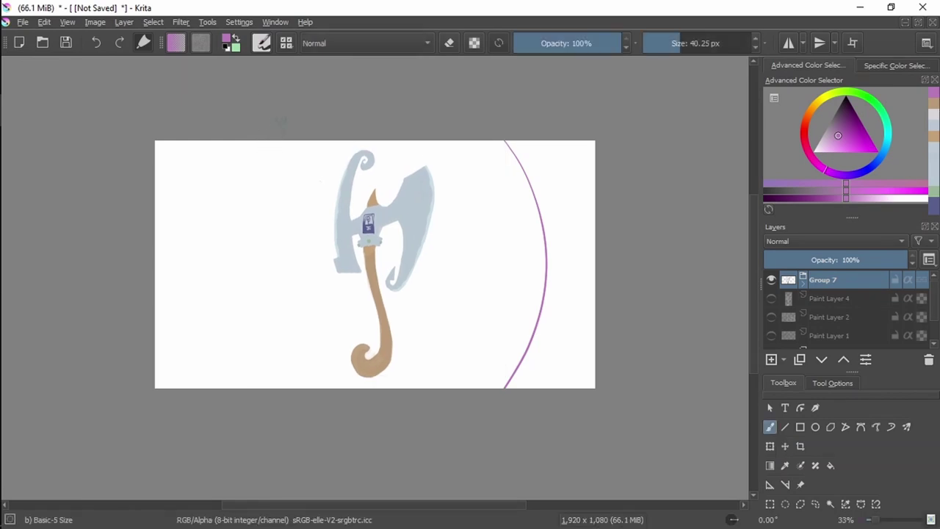
Step: Redraw the oval's left arc on Paint Layer 3 and fill the backdrop areas on both outer sides with purple
scroll(845, 309, down, 1)
click(832, 320)
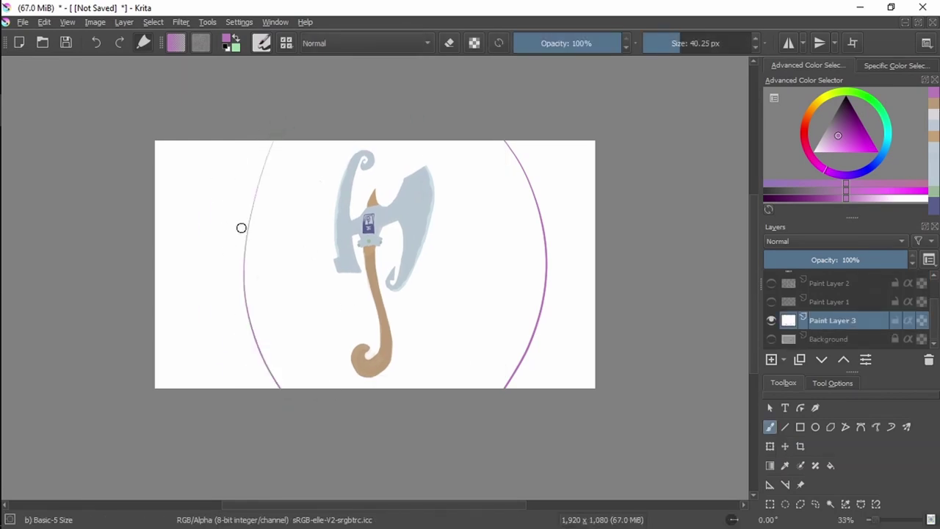
key(f)
click(217, 294)
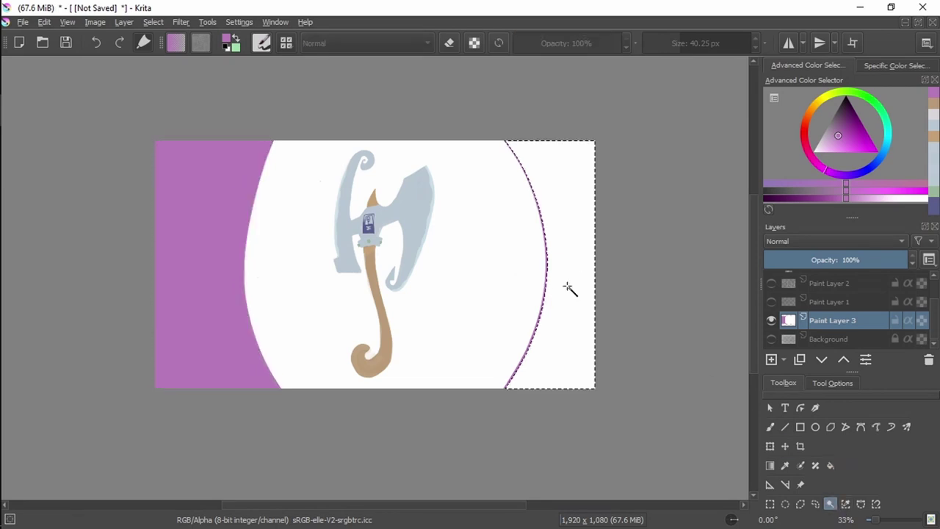
click(565, 264)
key(ctrl+shift+a)
key(b)
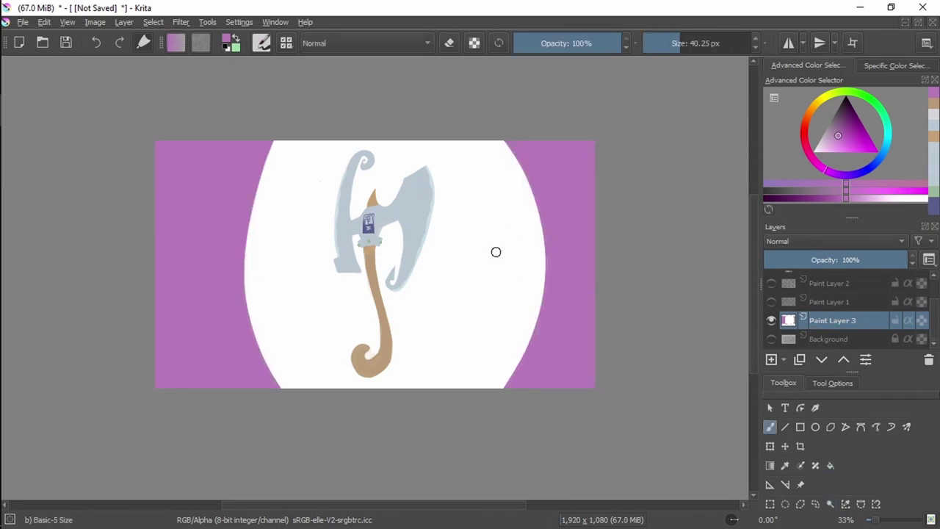
Step: Try sketching a tall, tapered purple shape inside the white oval to the right of the axe
key(ctrl+z)
drag(493, 220, 497, 290)
key(ctrl+z)
mouse_move(483, 199)
mouse_down()
mouse_move(485, 310)
mouse_move(496, 210)
mouse_up()
key(ctrl+z)
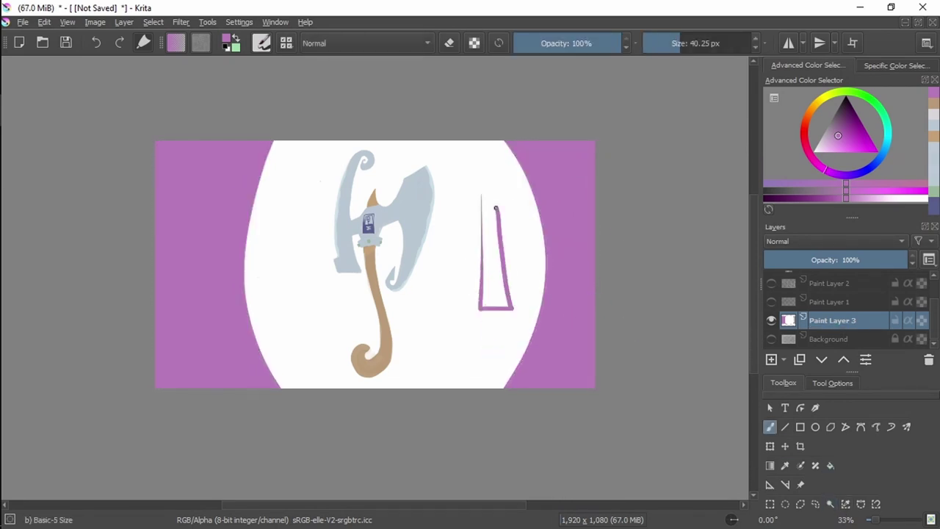
key(ctrl+z)
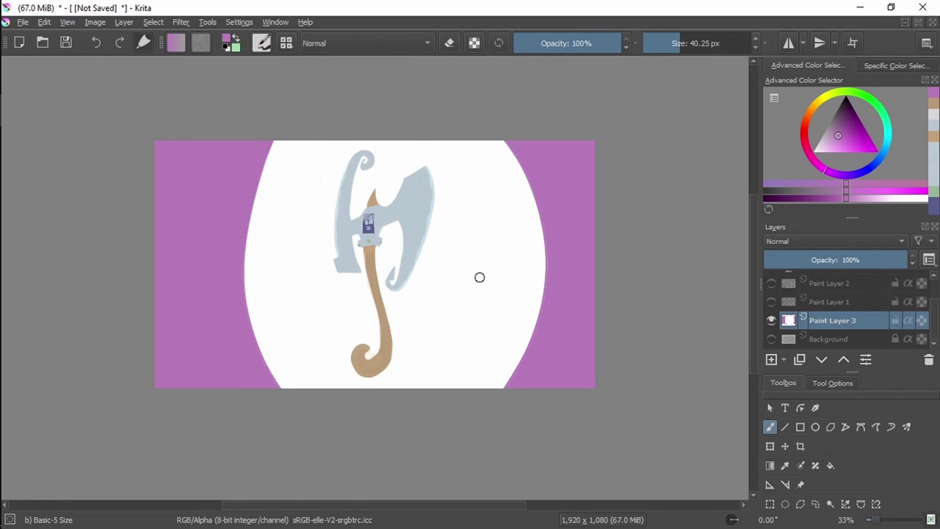
Step: Choose a pale lavender and paint three round dots, shrinking upward, along the right side of the white oval
click(841, 180)
click(824, 143)
drag(456, 336, 445, 318)
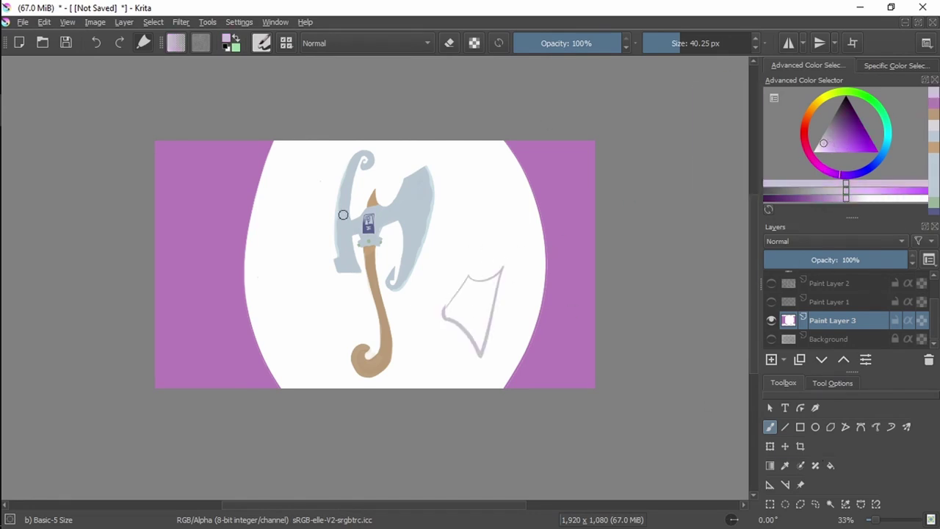
key(ctrl+z)
key(ctrl+z)
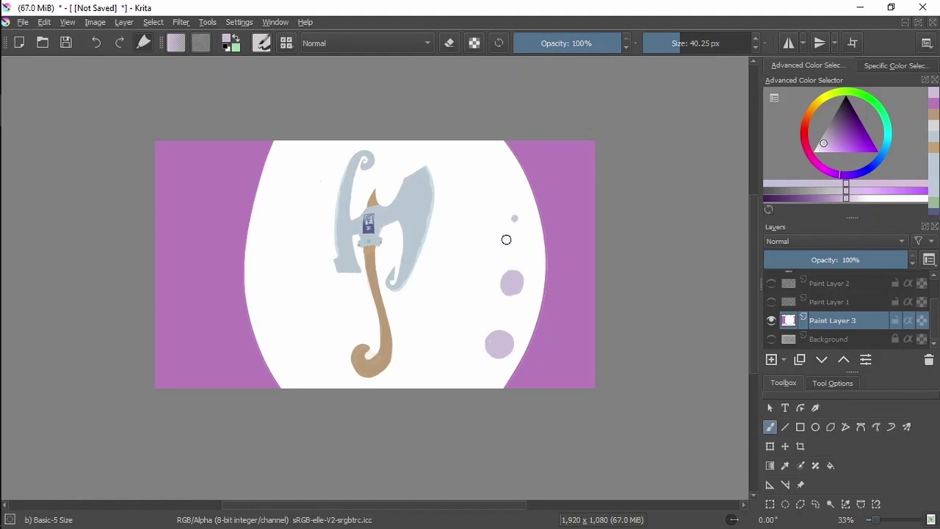
key(ctrl+z)
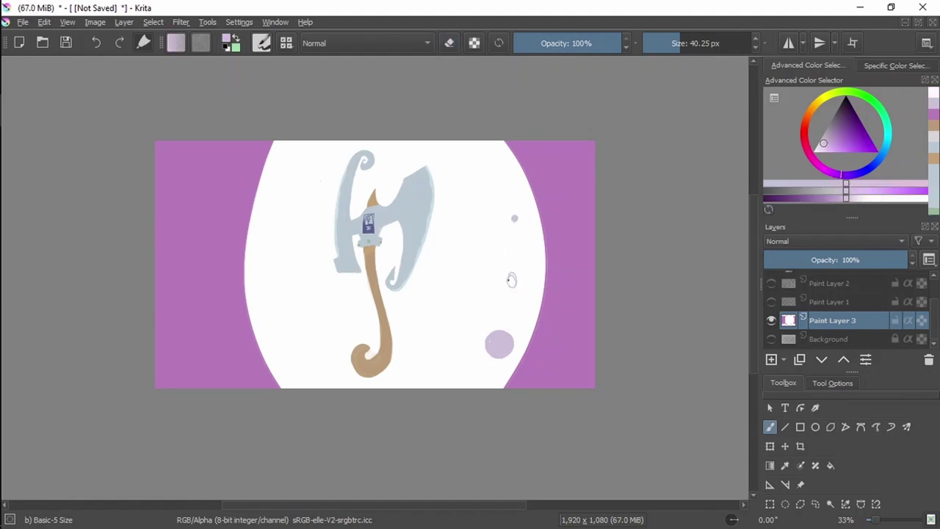
key(ctrl+z)
Step: Touch up the middle and smallest lavender dots using the sampled dot colour
key(1)
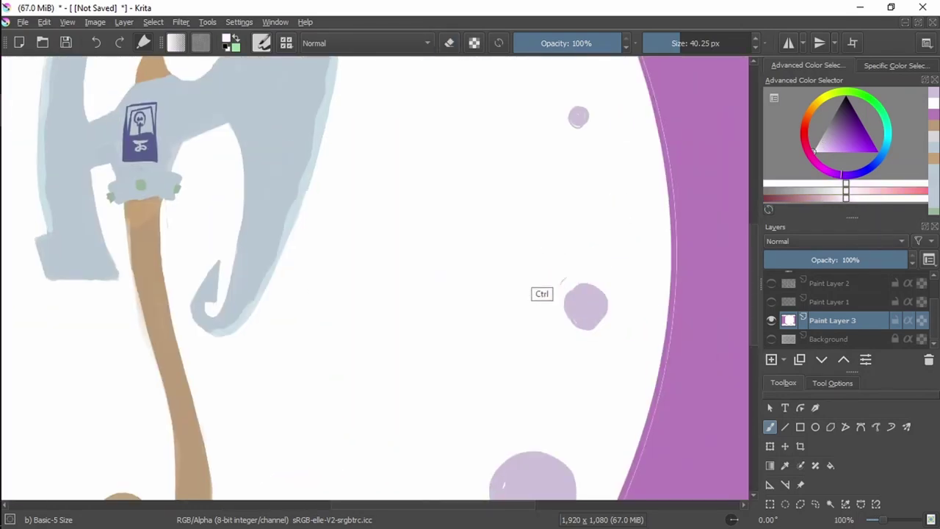
ctrl+click(587, 323)
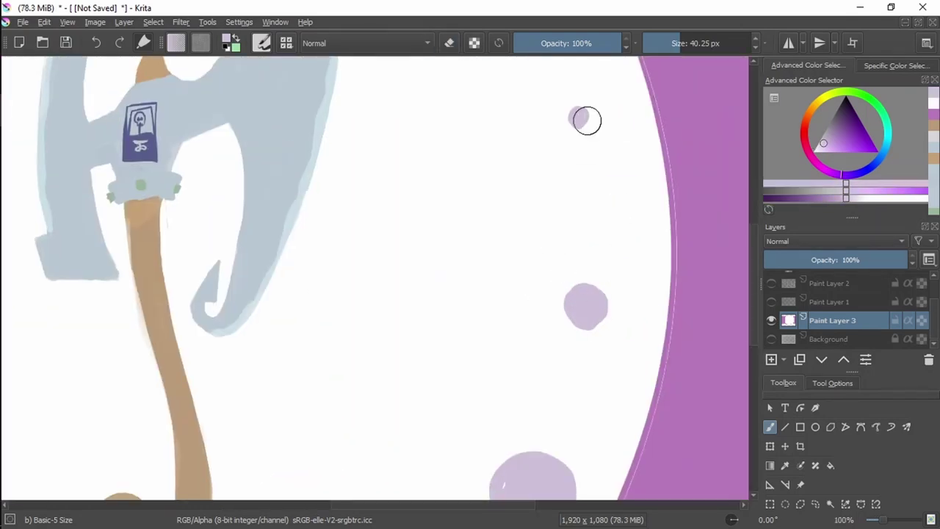
scroll(517, 250, down, 3)
key(minus)
key(minus)
key(minus)
key(ctrl+z)
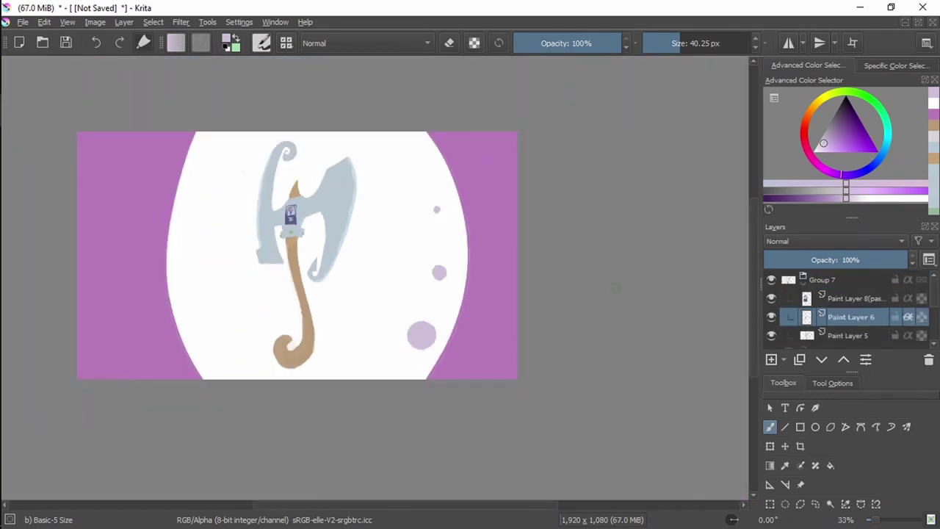
Step: Thicken the curled tip at the handle's lower end on Paint Layer 5 with the sampled brown
key(Page_Down)
scroll(265, 361, up, 8)
ctrl+click(336, 315)
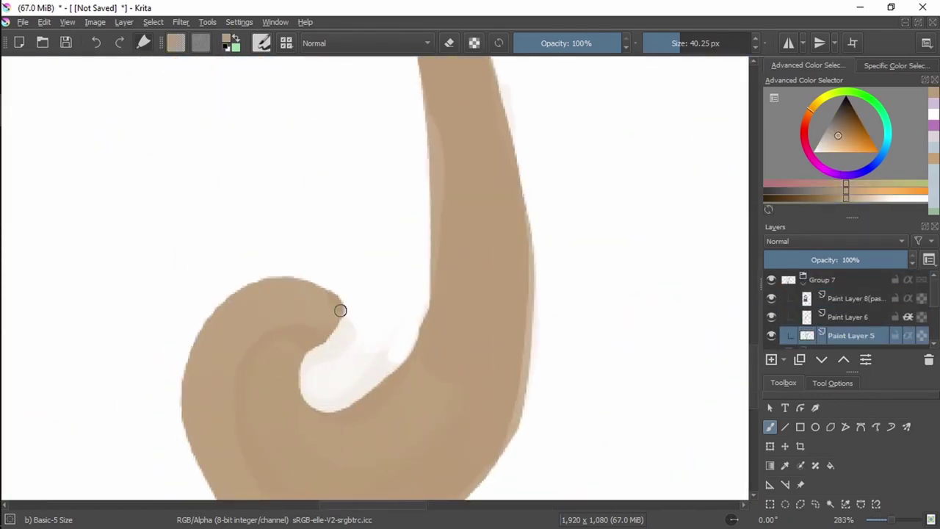
drag(336, 304, 332, 341)
key(ctrl+z)
scroll(415, 291, down, 5)
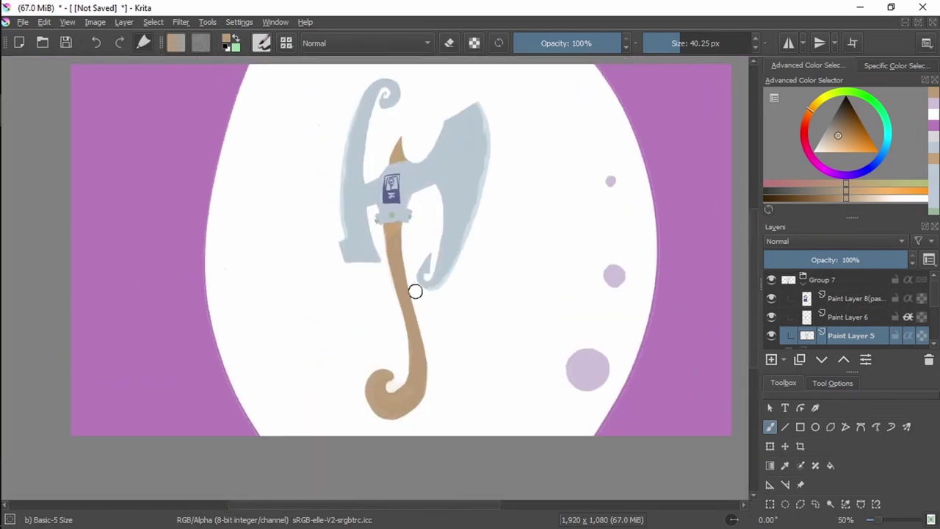
scroll(401, 380, up, 10)
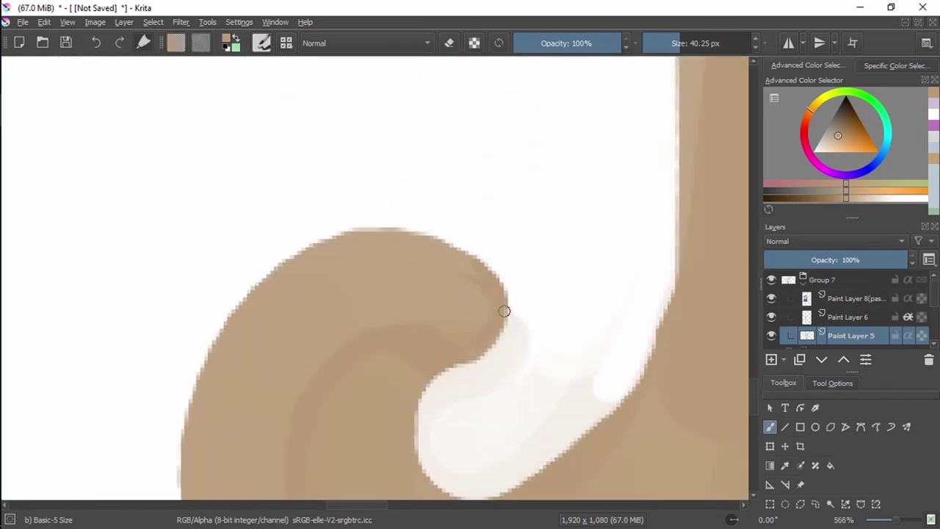
drag(477, 349, 493, 344)
drag(478, 267, 479, 325)
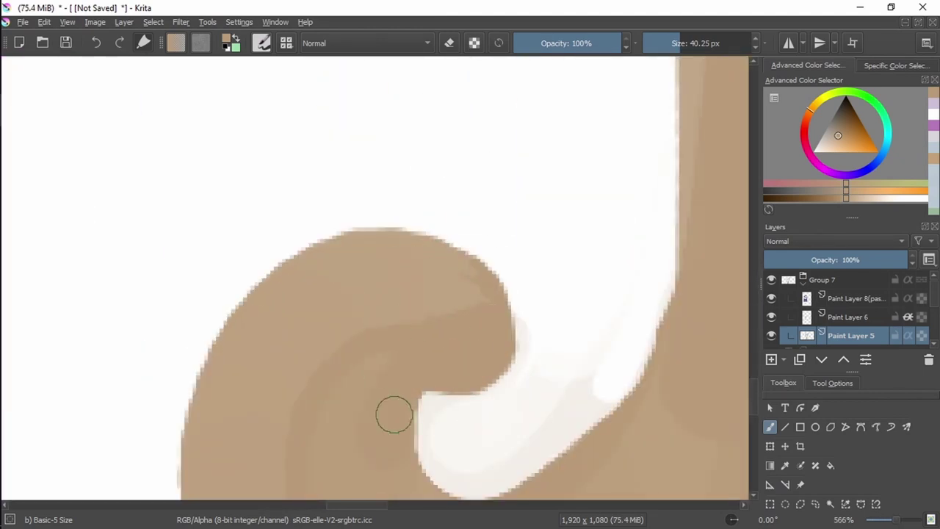
scroll(420, 380, down, 10)
scroll(434, 231, up, 6)
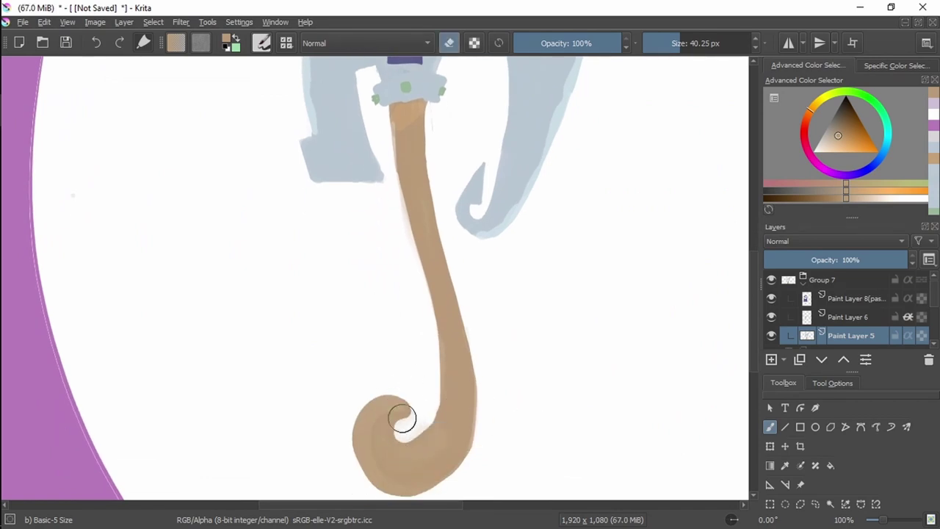
Step: Sample the pale lavender from the smallest dot to paint on the white oval's left side
scroll(678, 427, down, 3)
ctrl+click(530, 192)
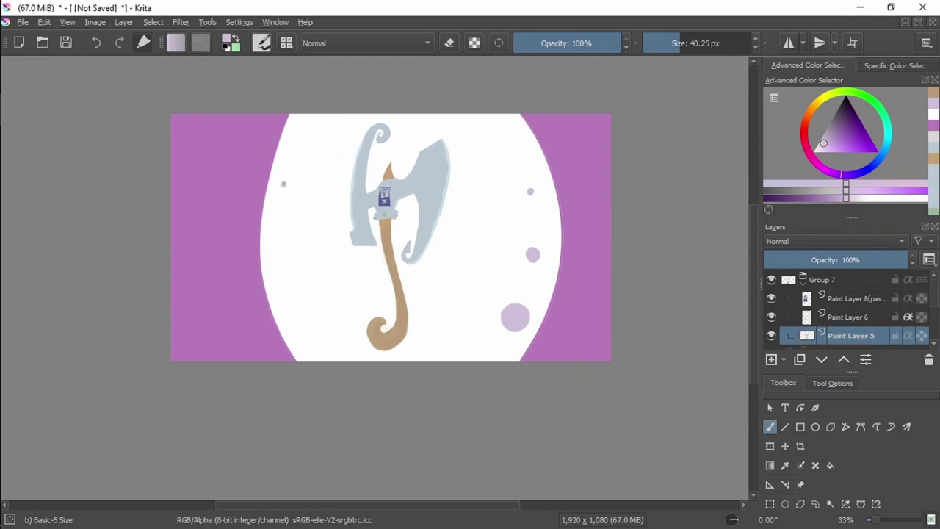
scroll(302, 135, up, 5)
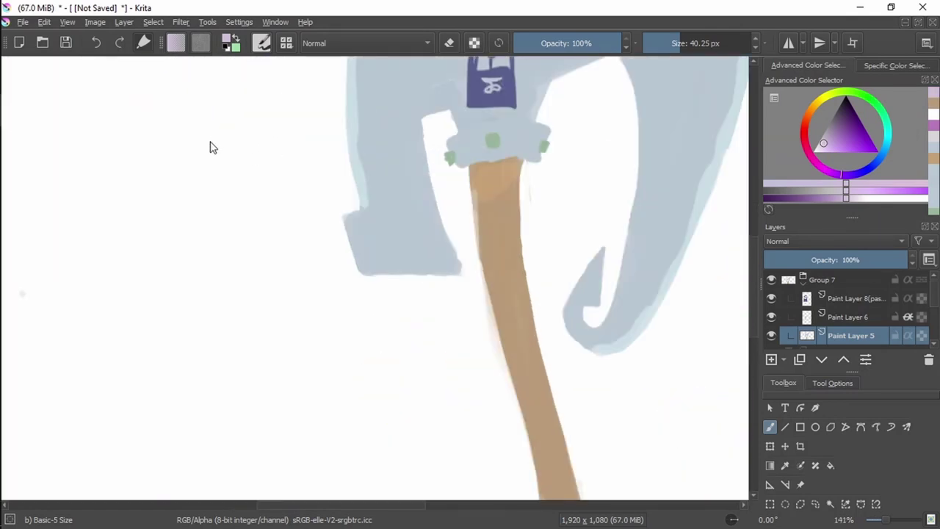